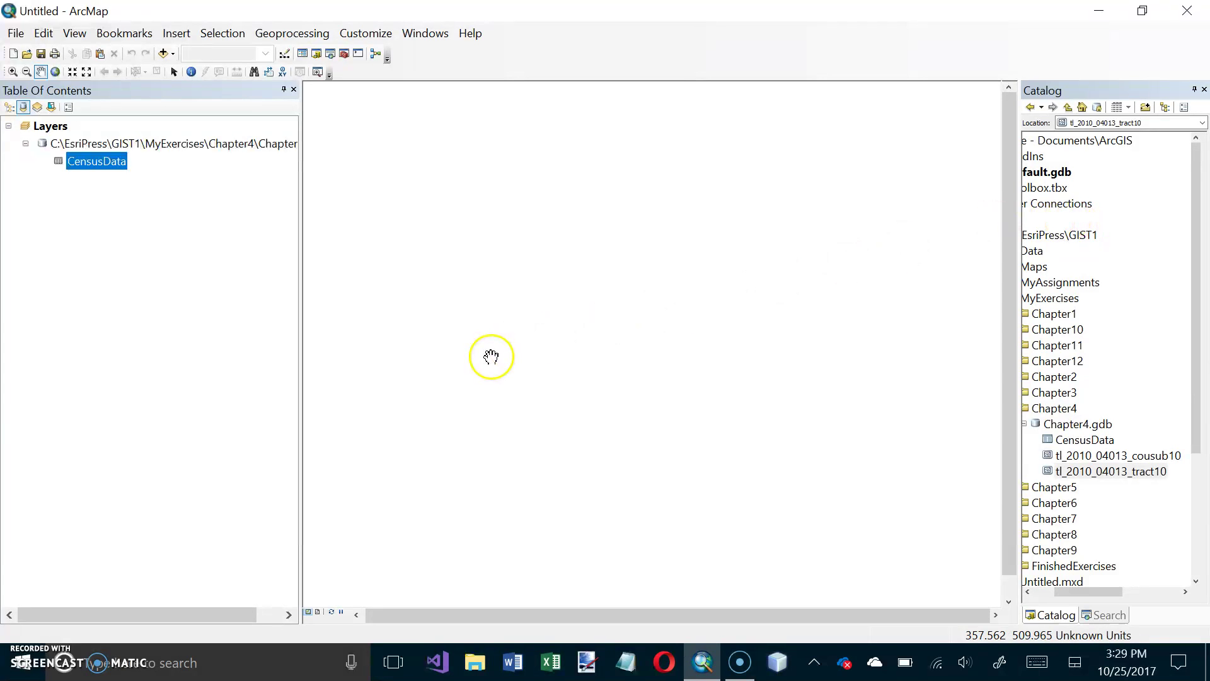
Launch ArcCatalog 10.3.1 from the ArcGIS folder in the Windows Start menu
{"action": "left_click", "coordinate": [26, 669]}
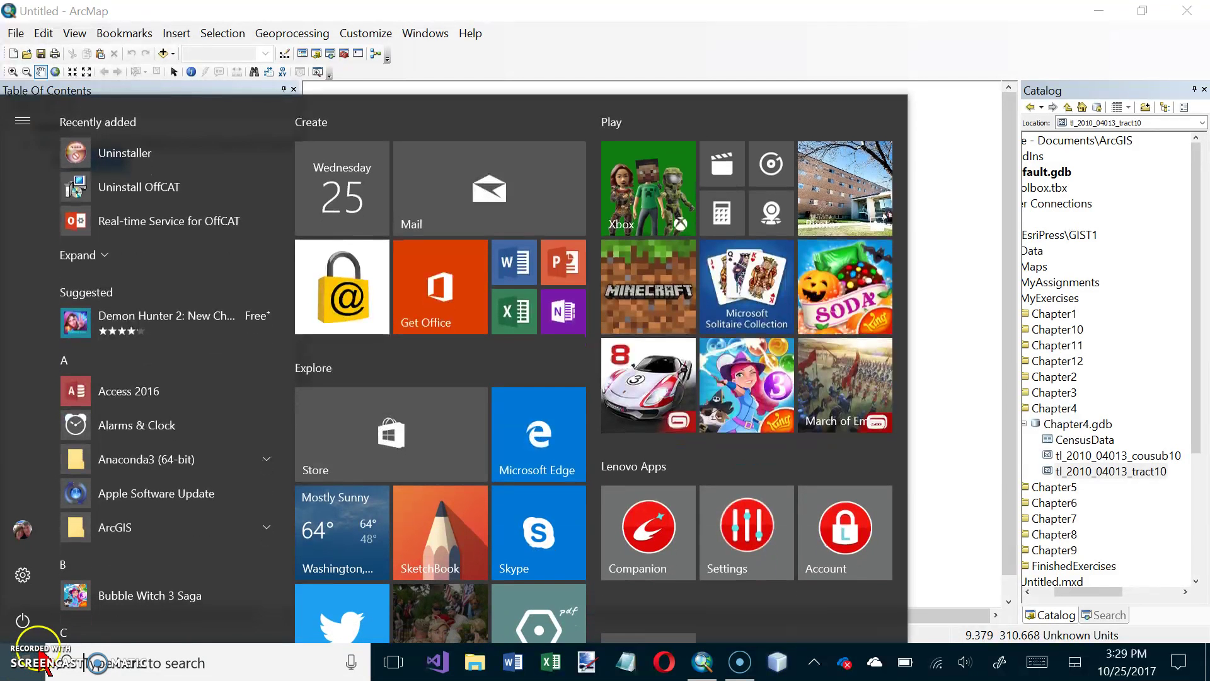
{"action": "left_click", "coordinate": [259, 523]}
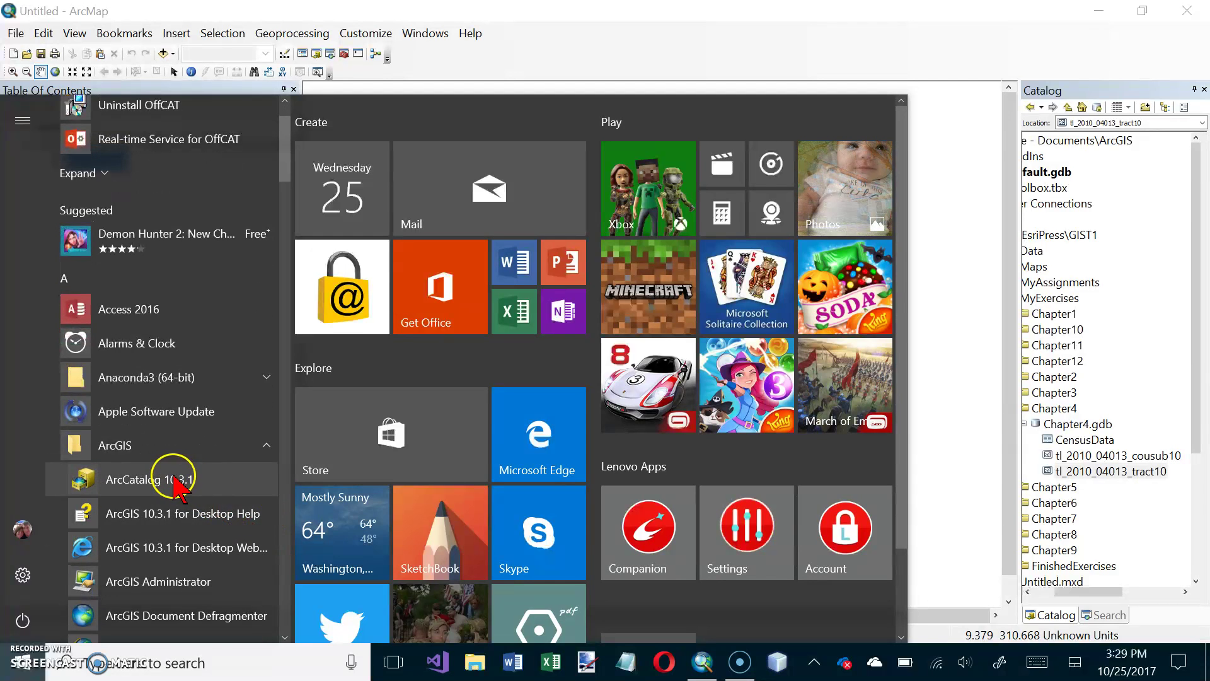
{"action": "left_click", "coordinate": [173, 481]}
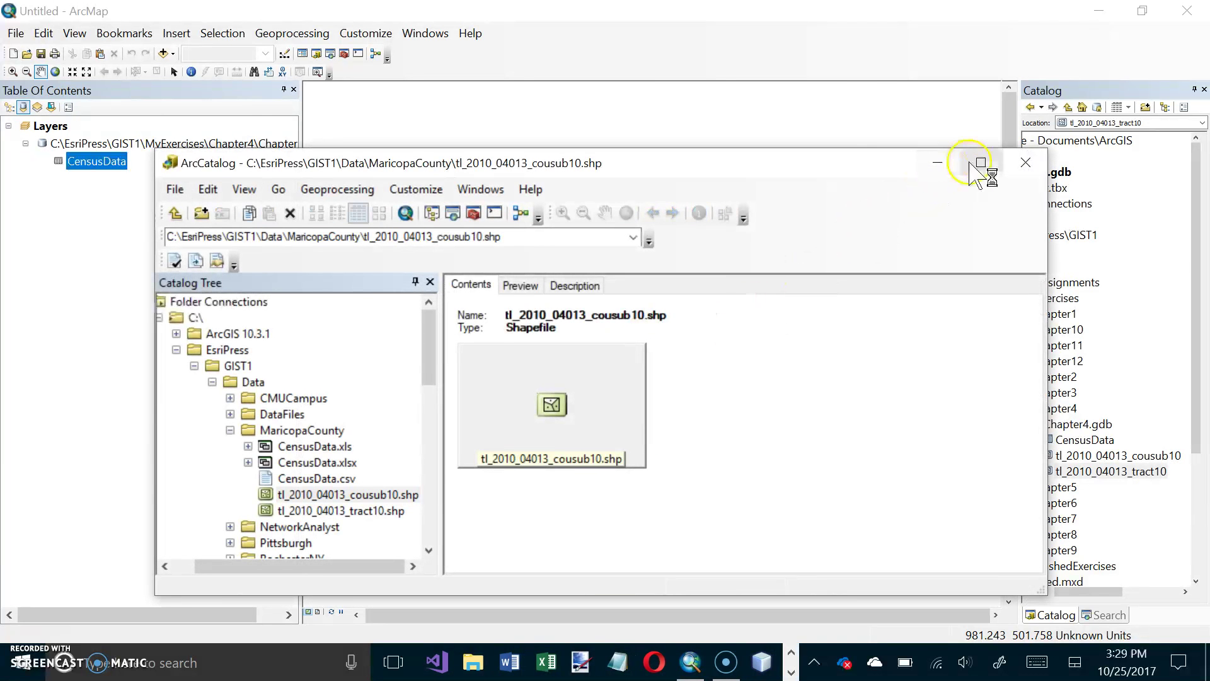
Maximize ArcCatalog, collapse MaricopaCounty and Data, and select MyExercises\Chapter4\Chapter4.gdb
{"action": "left_click", "coordinate": [979, 163]}
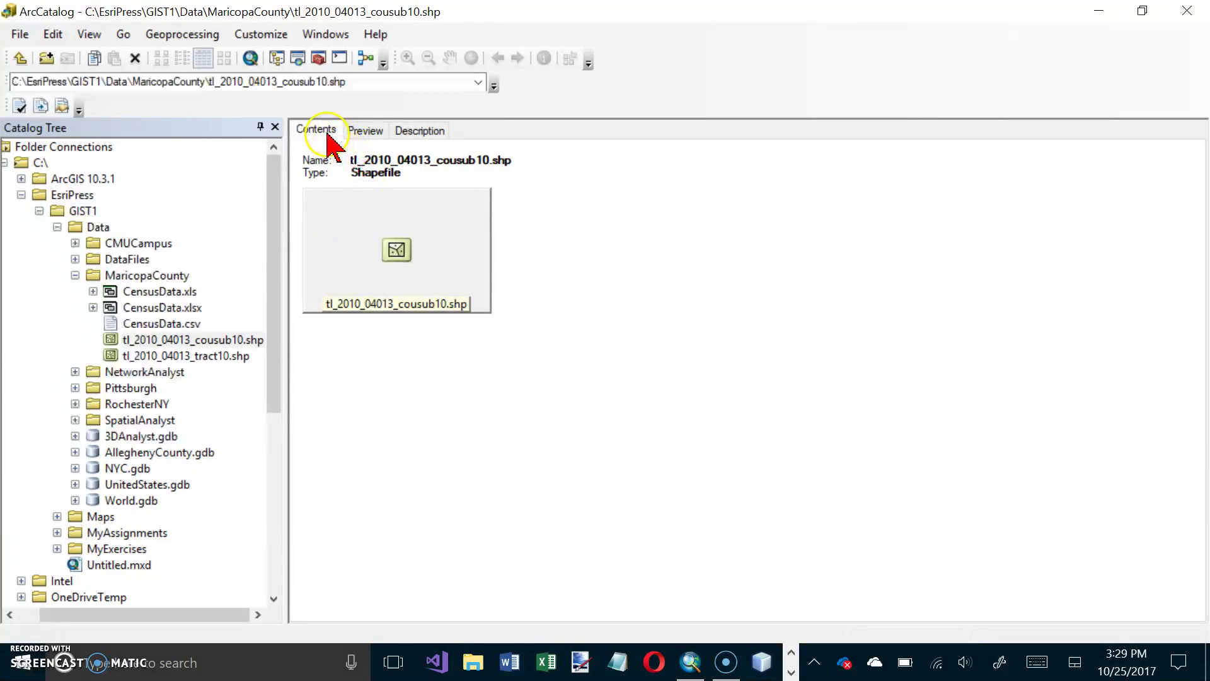
{"action": "left_click", "coordinate": [149, 276]}
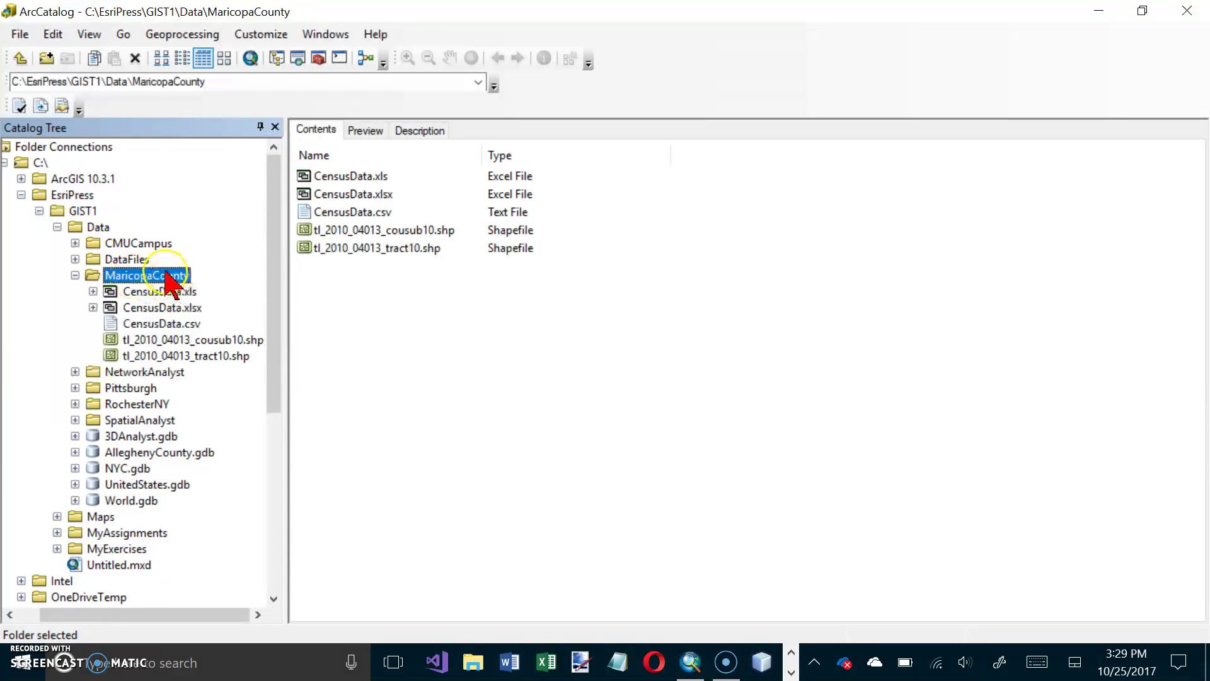
{"action": "key", "text": "Left"}
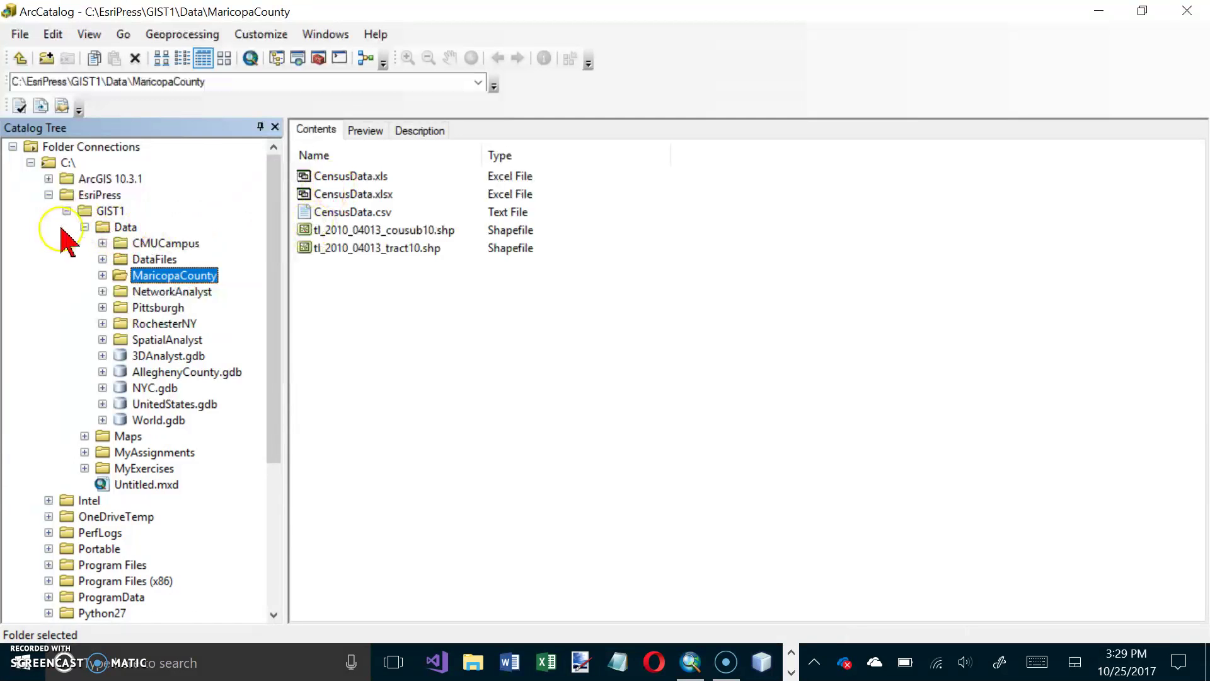
{"action": "left_click", "coordinate": [57, 150]}
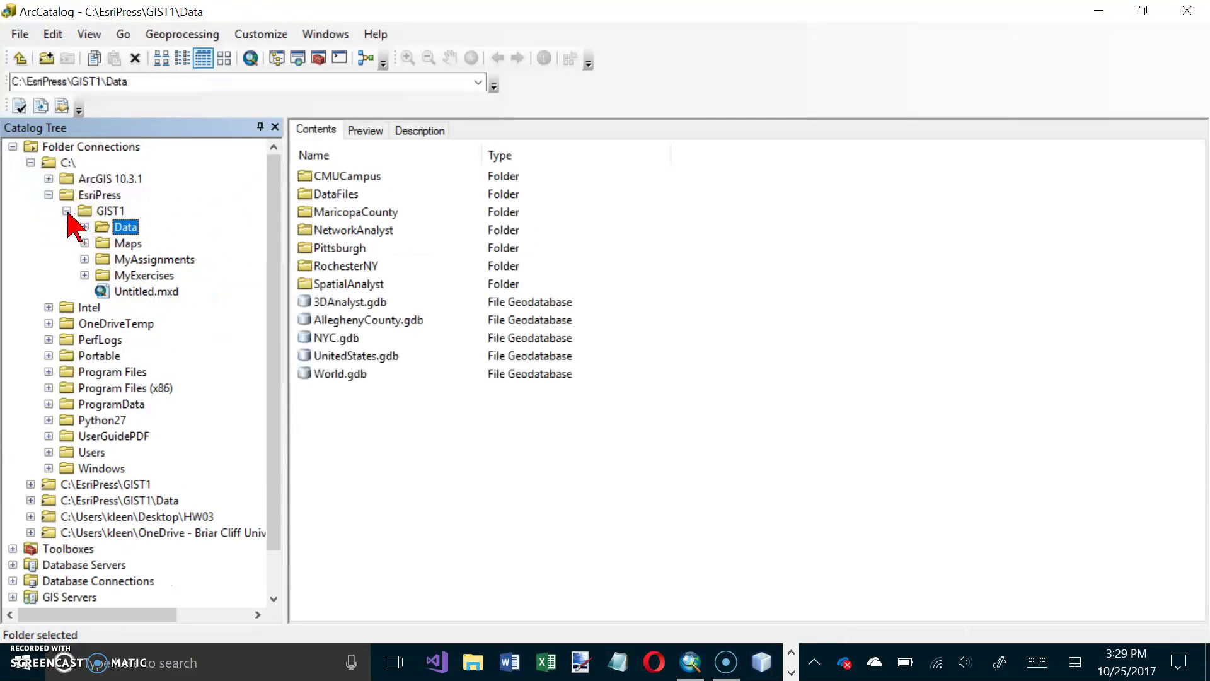
{"action": "left_click", "coordinate": [85, 276]}
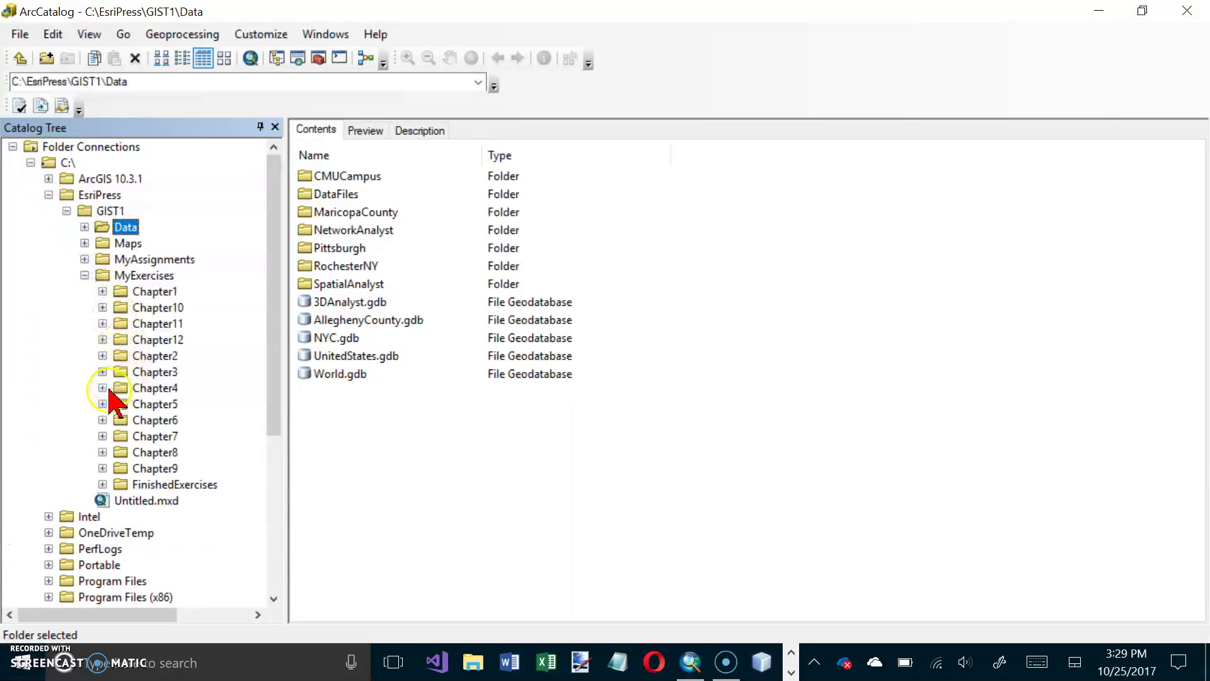
{"action": "left_click", "coordinate": [102, 388]}
{"action": "left_click", "coordinate": [161, 407]}
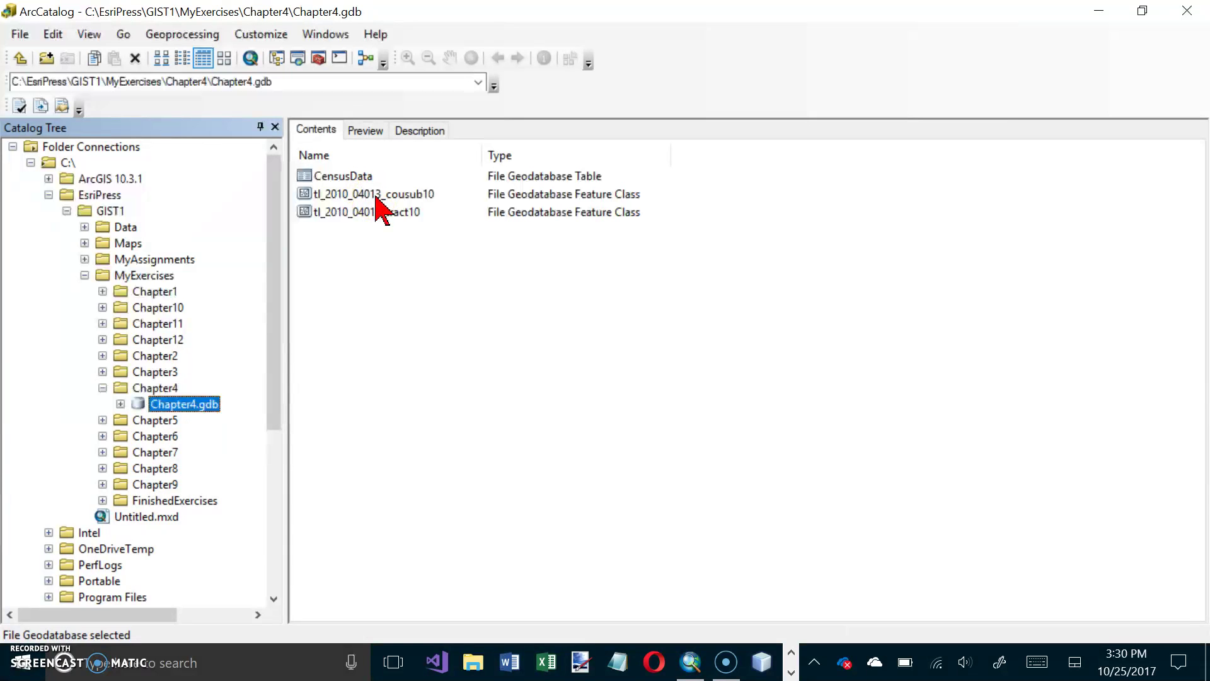
Preview tl_2010_04013_cousub10's shapes, then switch the preview to its 9-record attribute table
{"action": "left_click", "coordinate": [376, 196]}
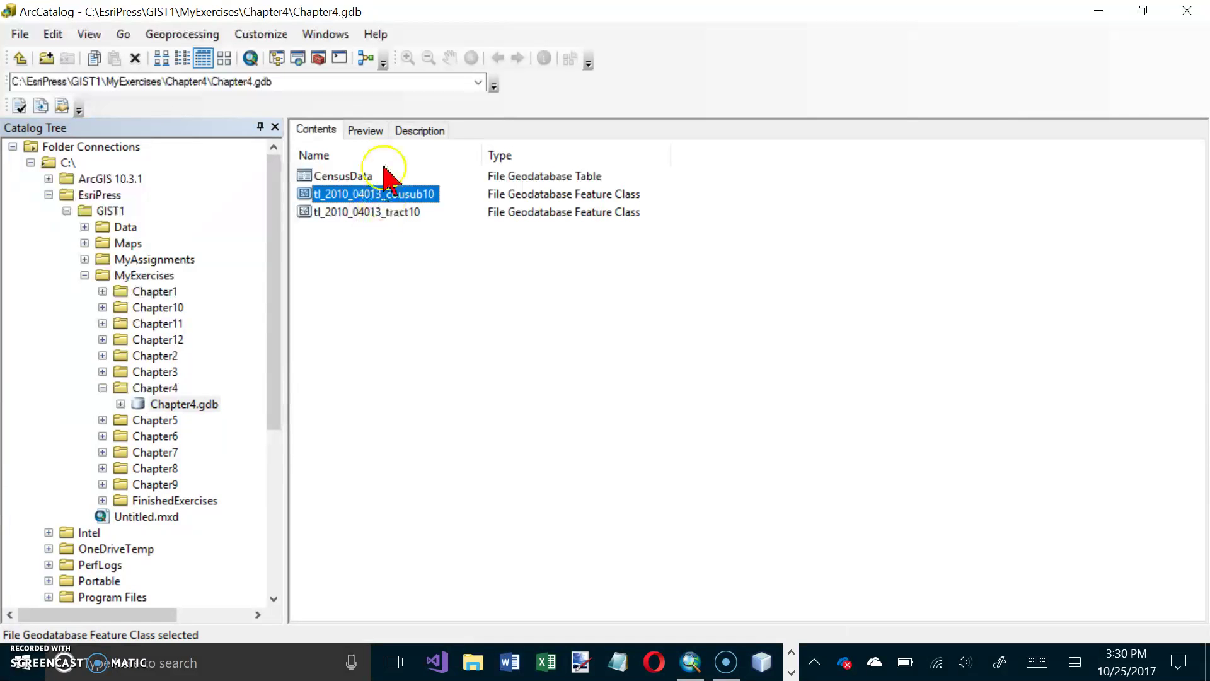
{"action": "left_click", "coordinate": [367, 132]}
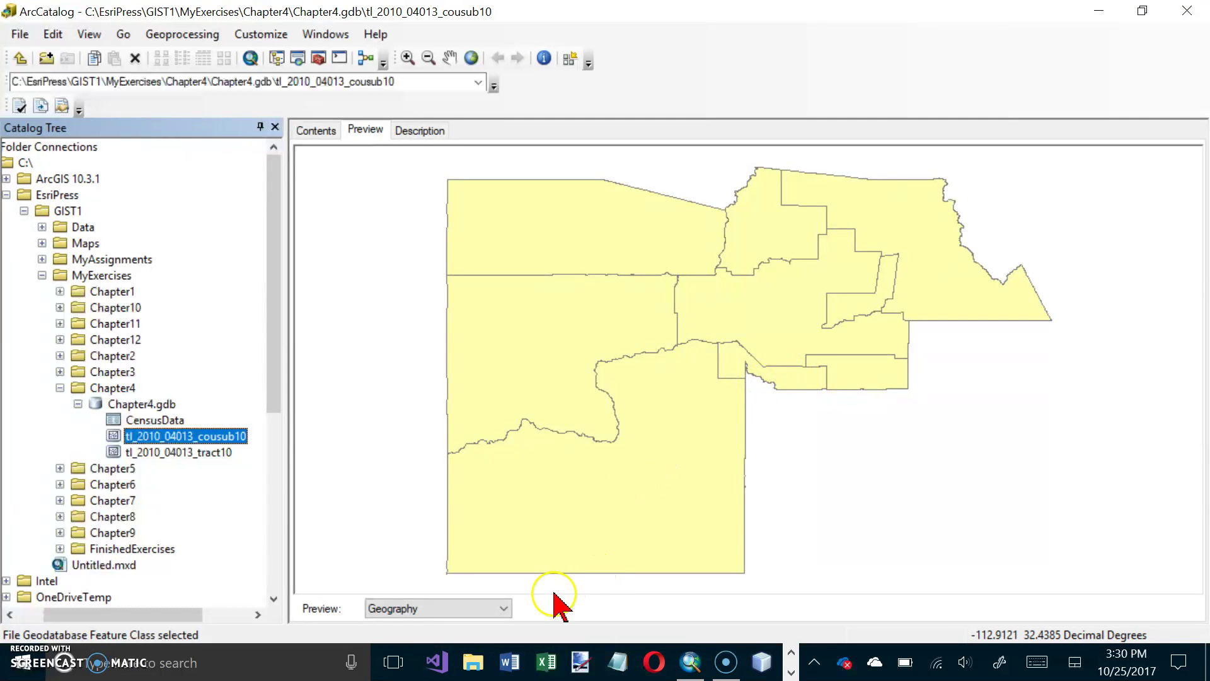
{"action": "left_click", "coordinate": [506, 608]}
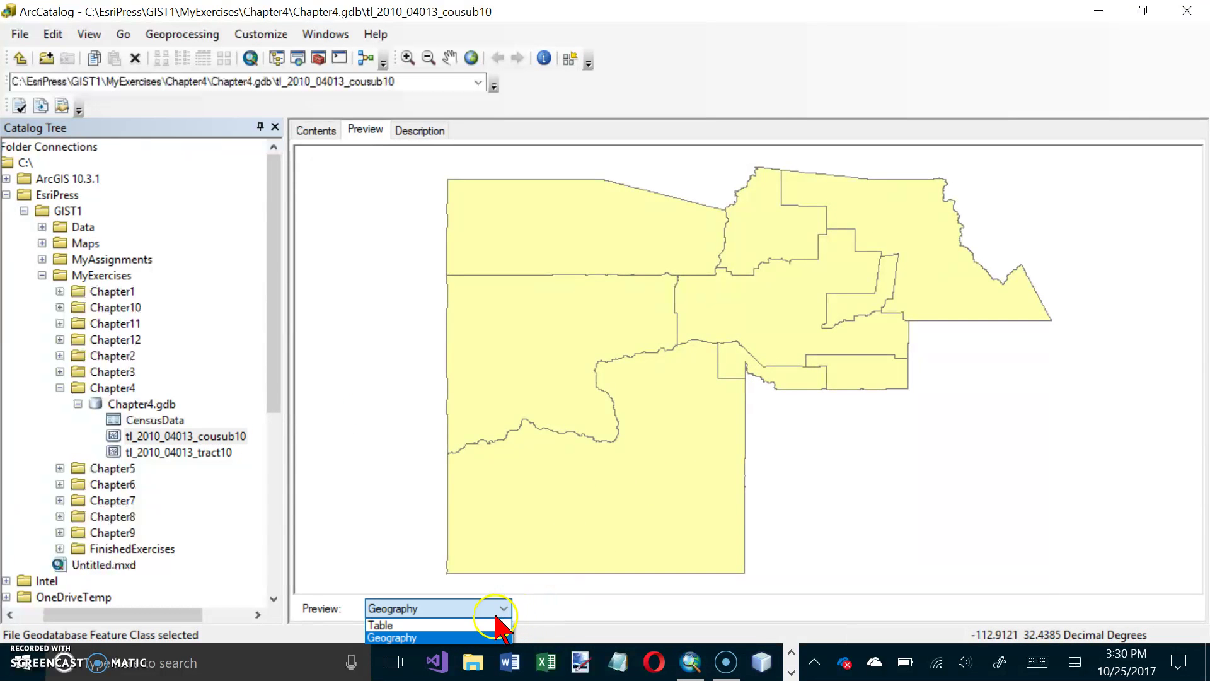
{"action": "left_click", "coordinate": [501, 626]}
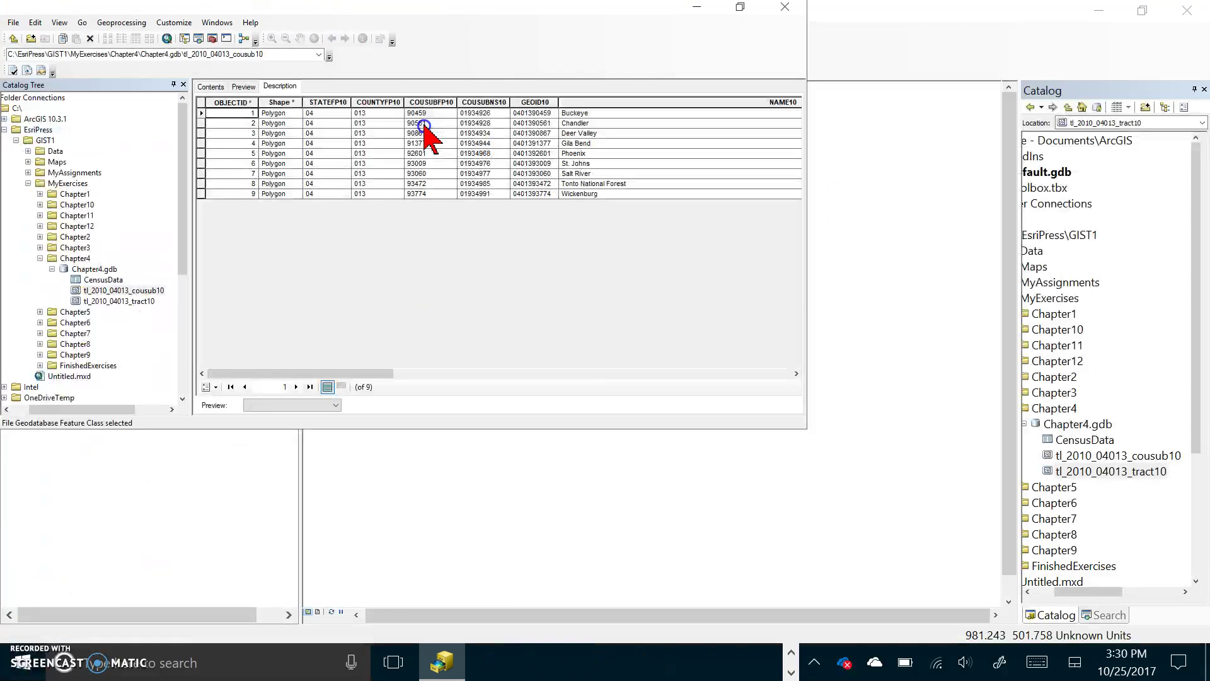
Show the cousub10 Description metadata with ArcCatalog restored and re-maximized to full screen
{"action": "left_click", "coordinate": [423, 134]}
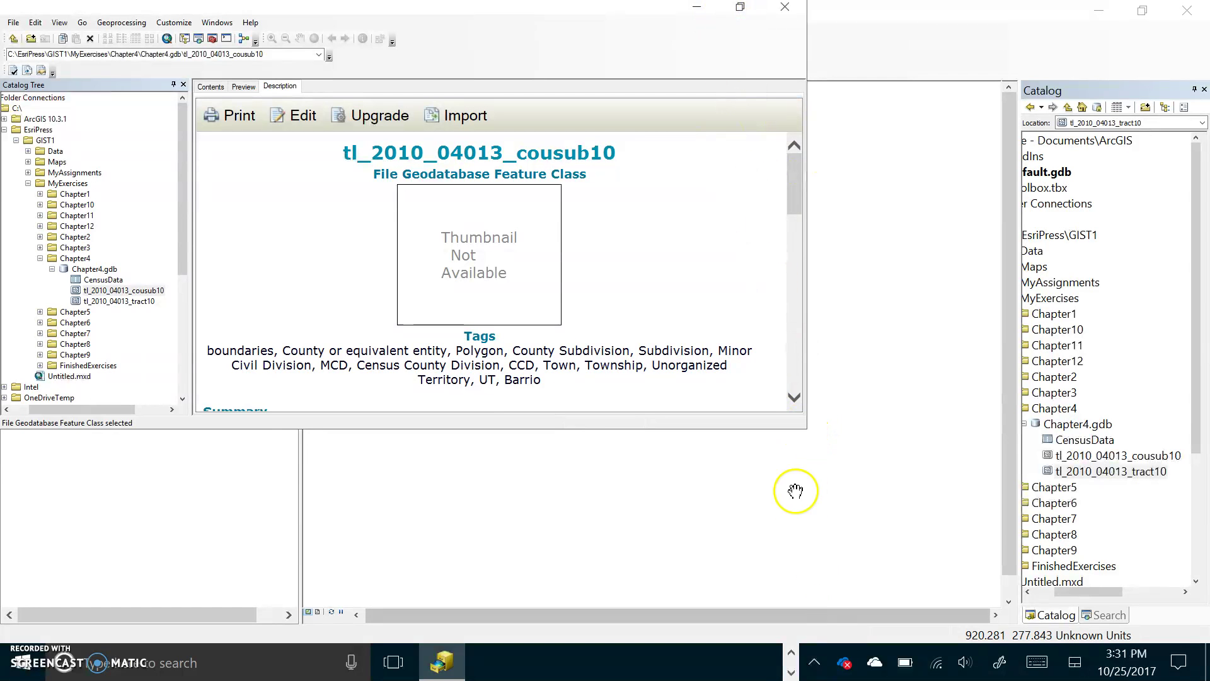
{"action": "left_click", "coordinate": [741, 7]}
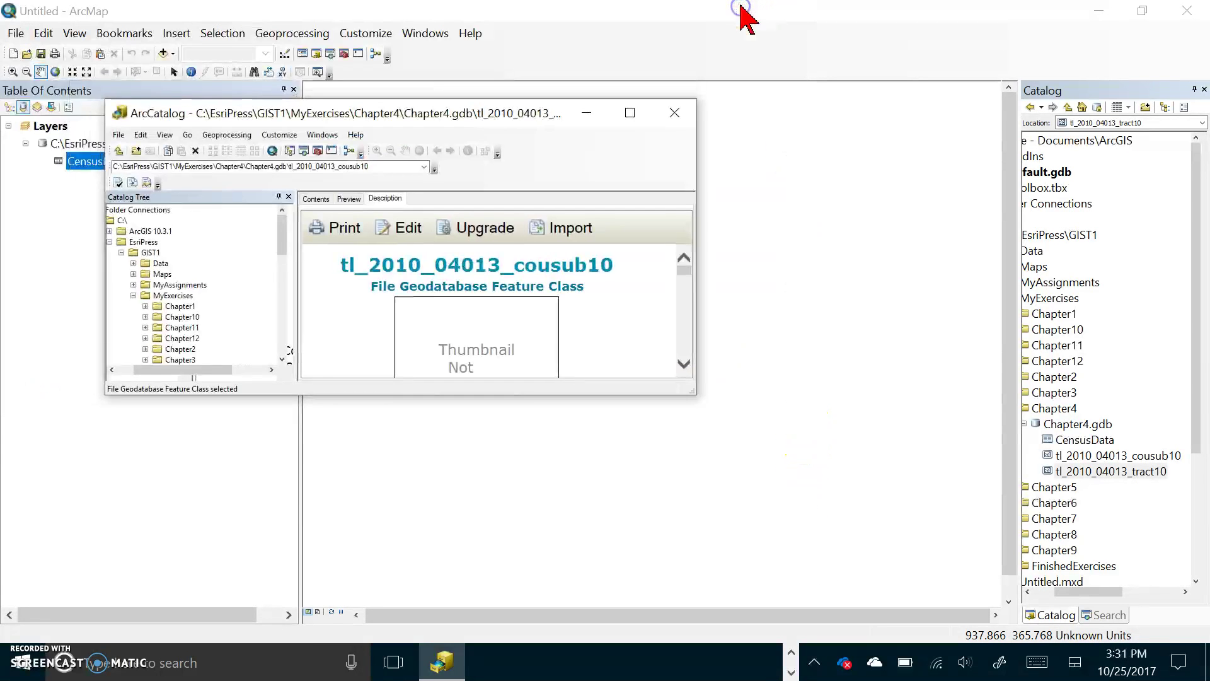
{"action": "left_click", "coordinate": [629, 117]}
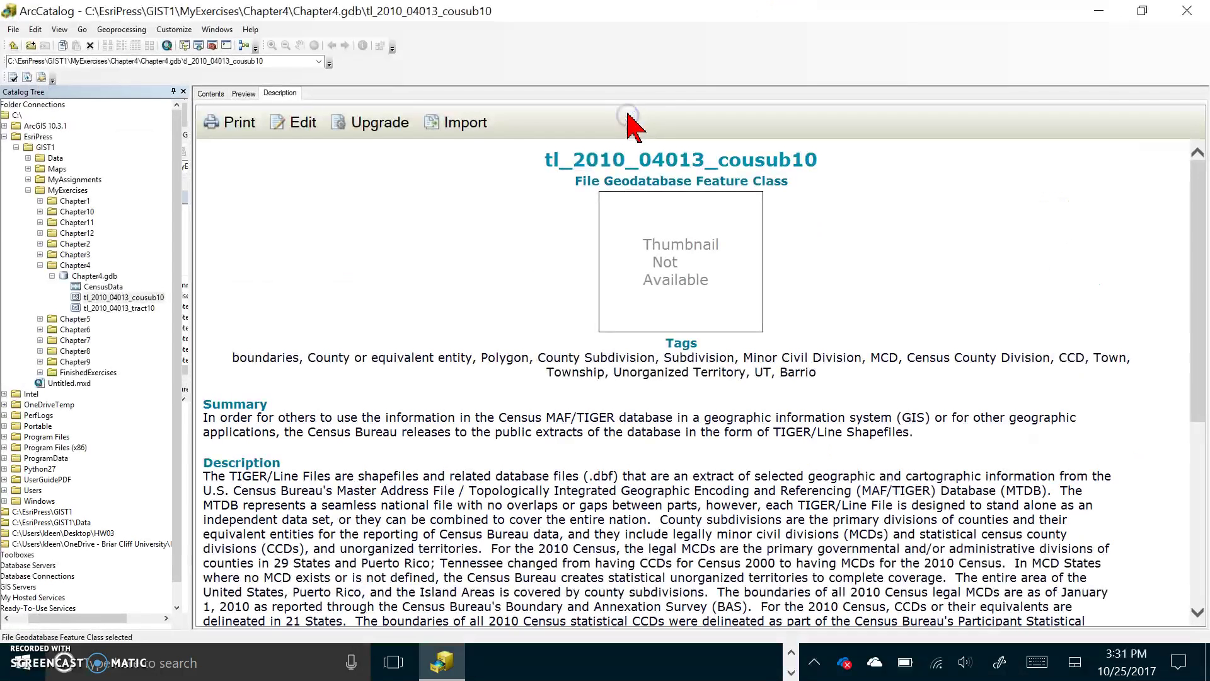
Scroll through the description's tags, summary, use limitations and extent sections
{"action": "left_click", "coordinate": [853, 289]}
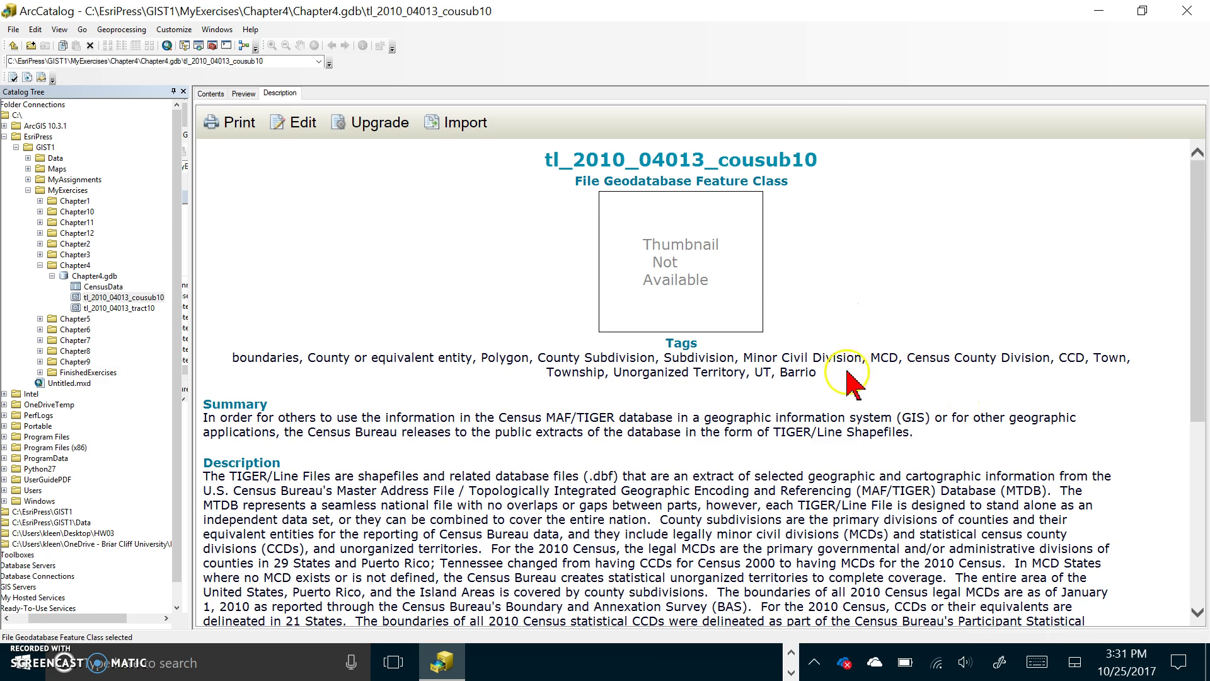
{"action": "scroll", "coordinate": [842, 377], "scroll_direction": "down", "scroll_amount": 3}
{"action": "scroll", "coordinate": [839, 376], "scroll_direction": "down", "scroll_amount": 2}
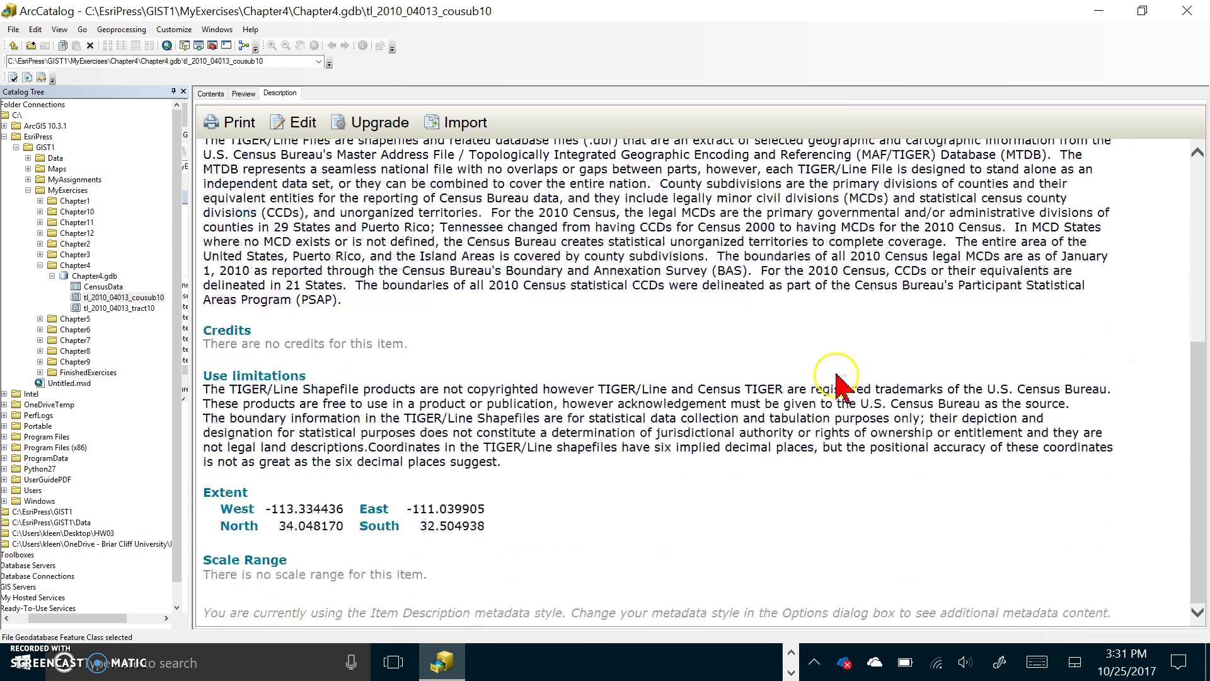
{"action": "scroll", "coordinate": [837, 382], "scroll_direction": "up", "scroll_amount": 1}
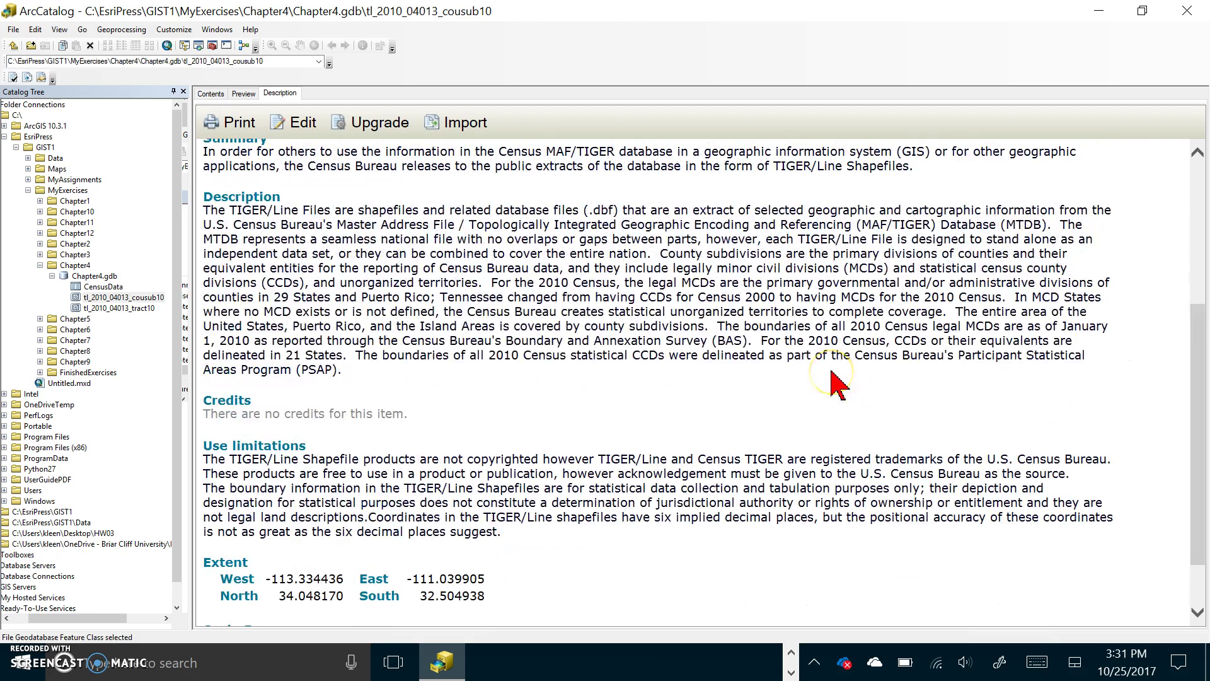
{"action": "scroll", "coordinate": [838, 385], "scroll_direction": "up", "scroll_amount": 1}
{"action": "scroll", "coordinate": [839, 381], "scroll_direction": "up", "scroll_amount": 2}
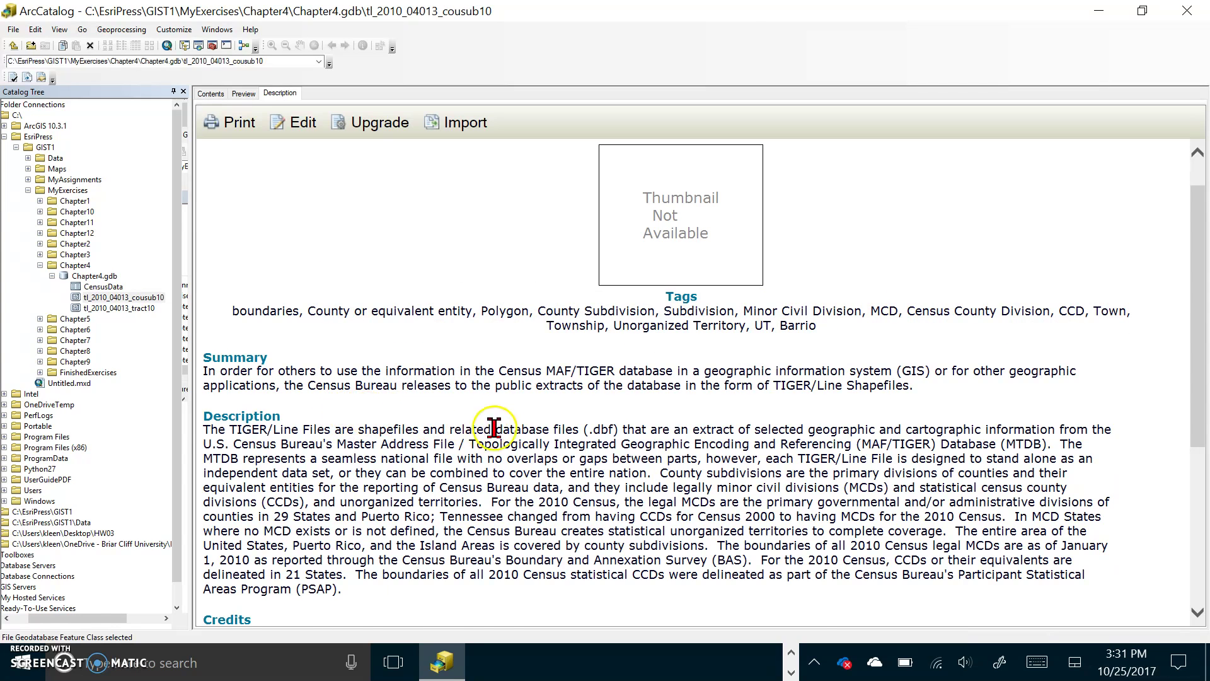
{"action": "scroll", "coordinate": [608, 454], "scroll_direction": "down", "scroll_amount": 3}
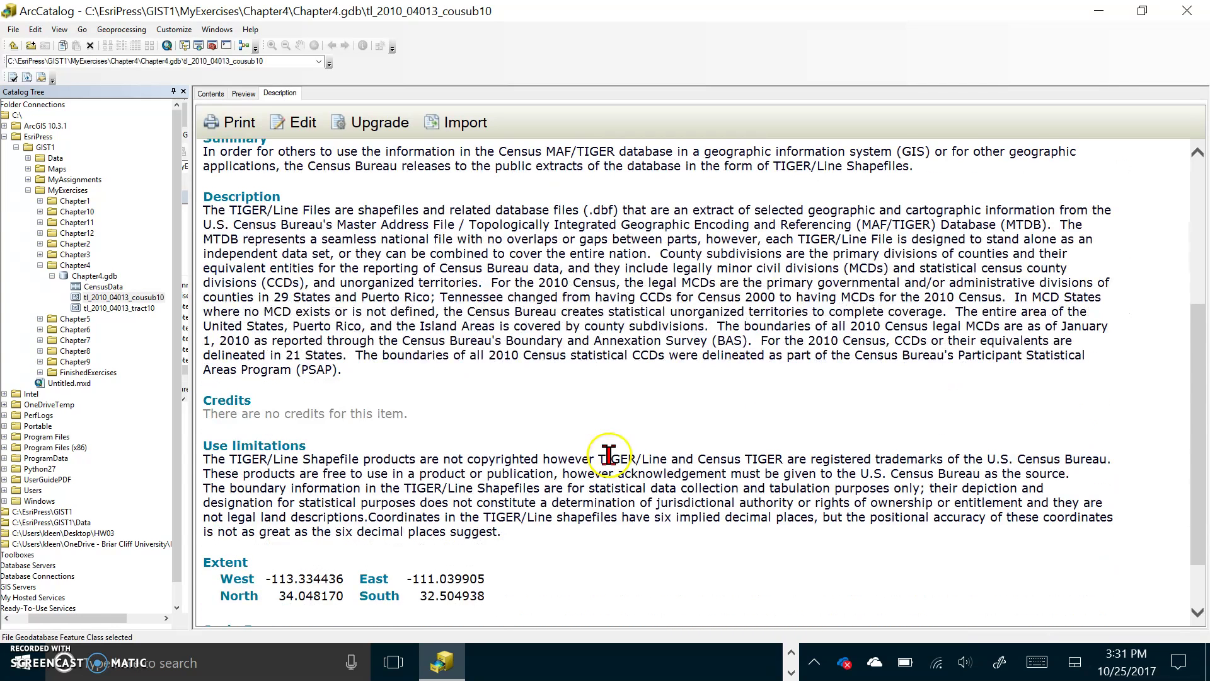
{"action": "scroll", "coordinate": [607, 453], "scroll_direction": "down", "scroll_amount": 1}
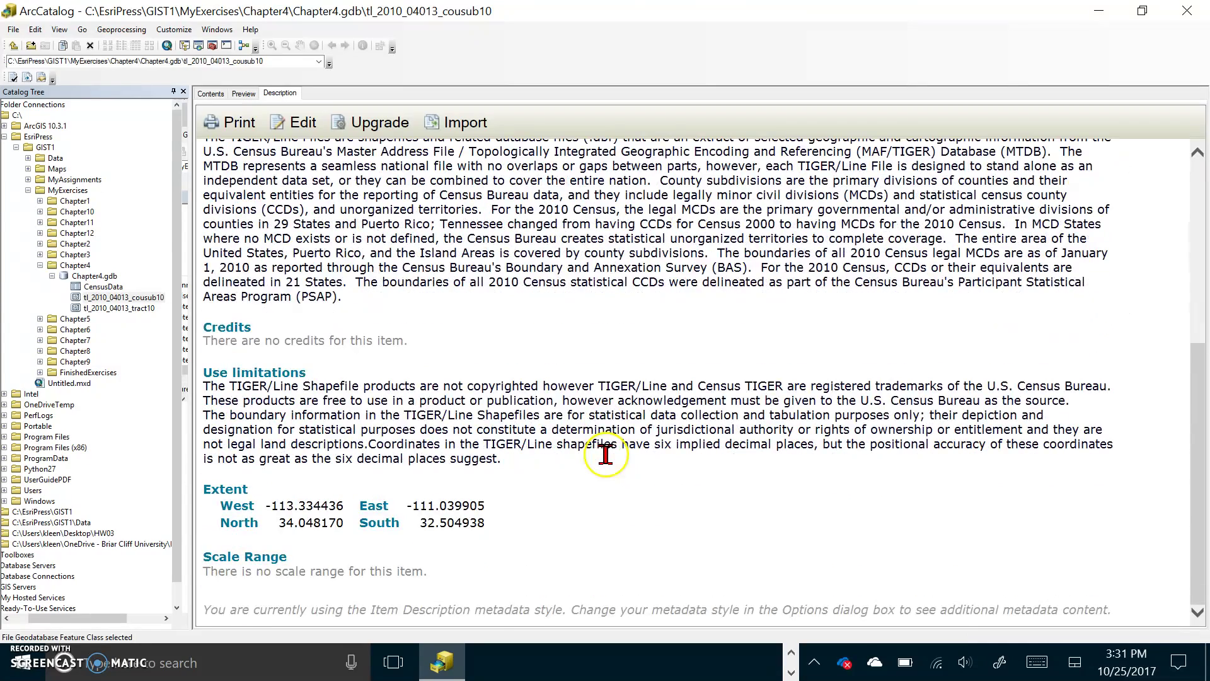
{"action": "scroll", "coordinate": [608, 460], "scroll_direction": "up", "scroll_amount": 5}
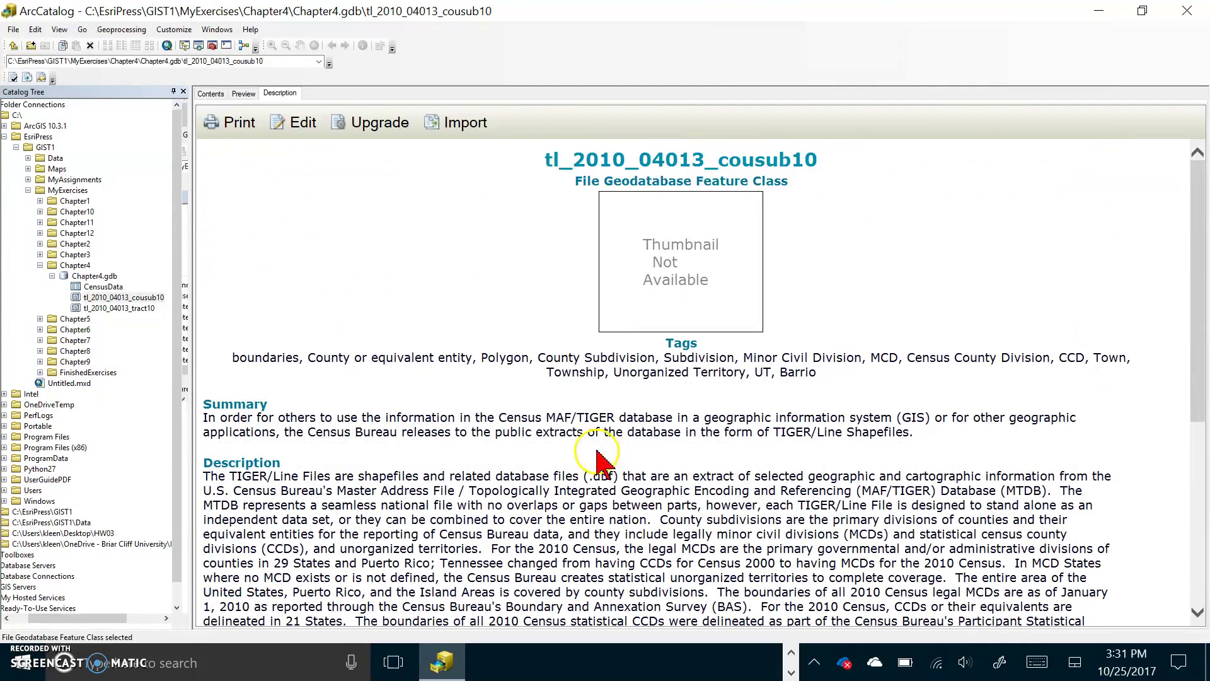
Return to Contents, select Chapter4.gdb and preview the tl_2010_04013_tract10 census tract polygons
{"action": "left_click", "coordinate": [207, 94]}
{"action": "left_click", "coordinate": [310, 113]}
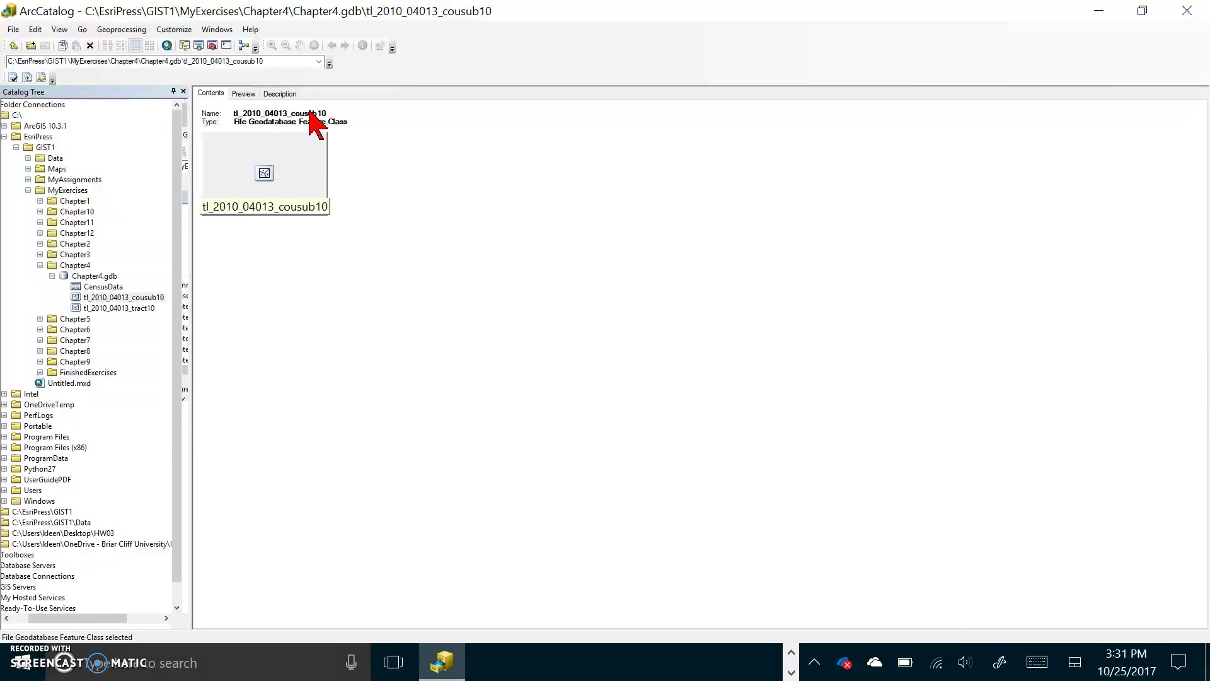
{"action": "left_click", "coordinate": [244, 94]}
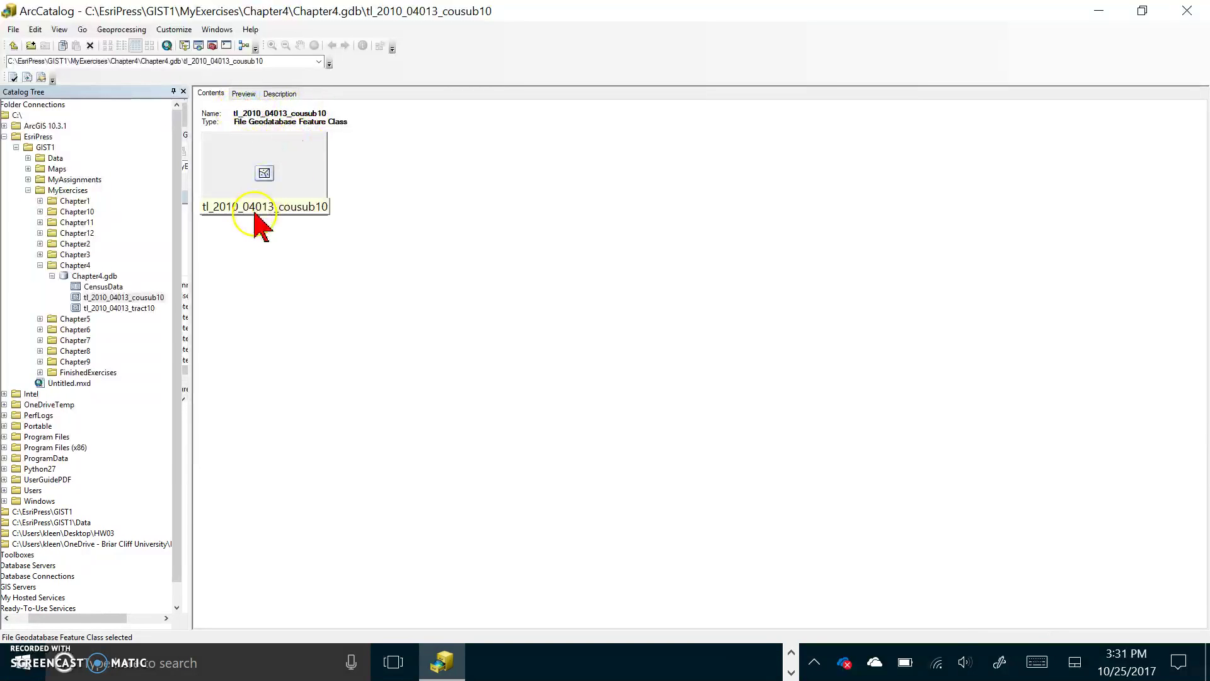
{"action": "left_click", "coordinate": [88, 276]}
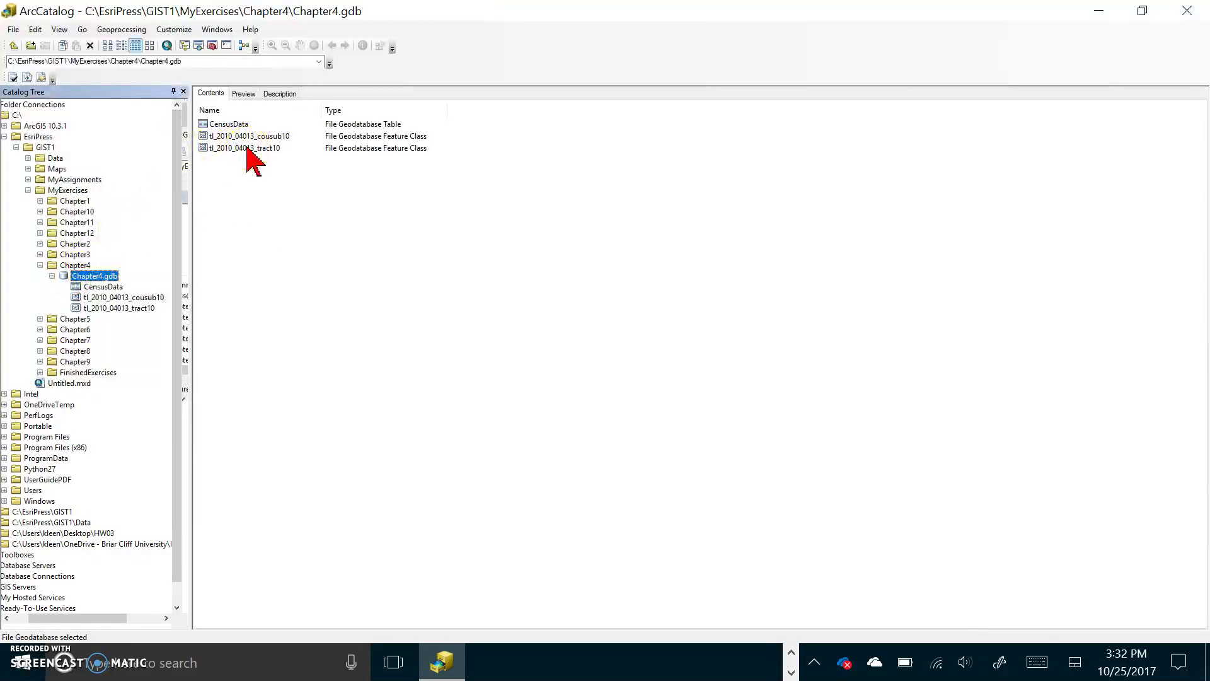
{"action": "right_click", "coordinate": [246, 149]}
{"action": "key", "text": "Escape"}
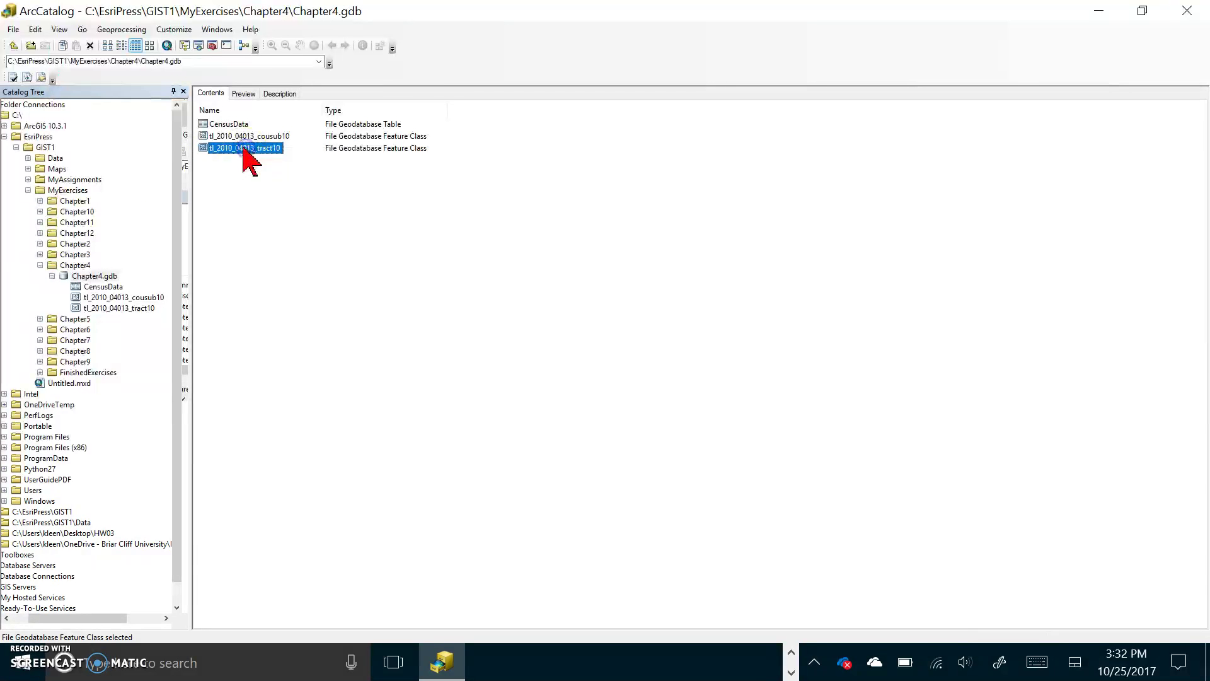
{"action": "left_click", "coordinate": [243, 94]}
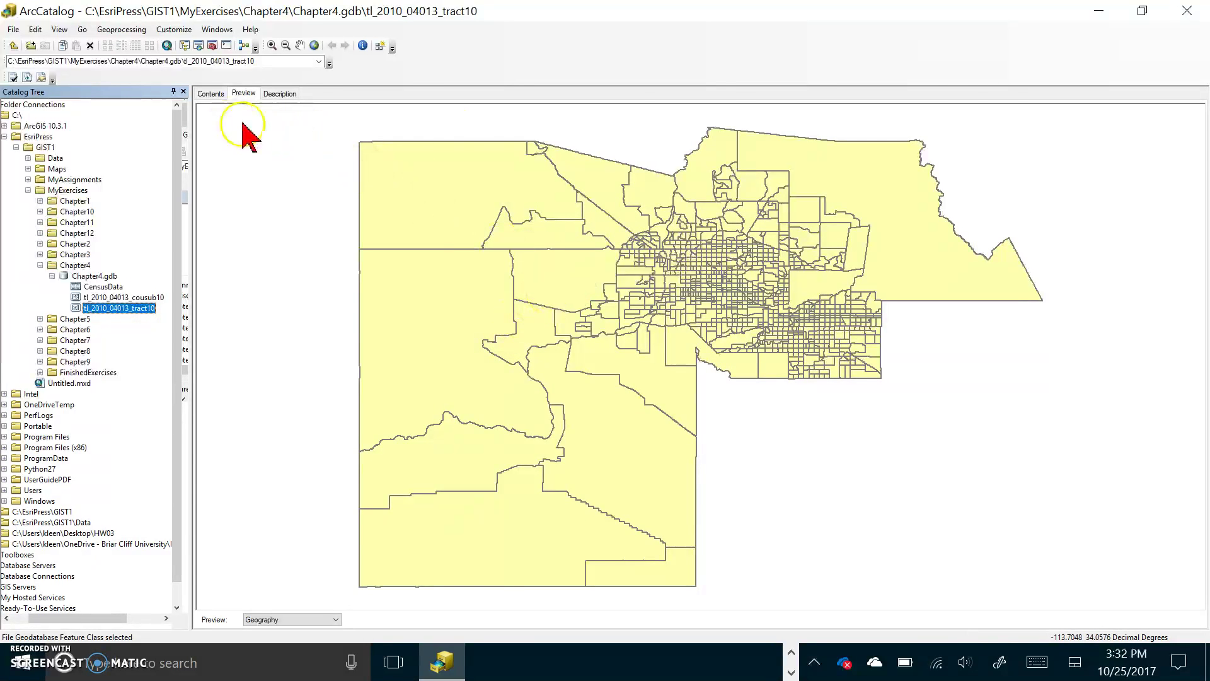
Preview the CensusData table and scroll through its 913 population and per-capita income records
{"action": "left_click", "coordinate": [82, 276]}
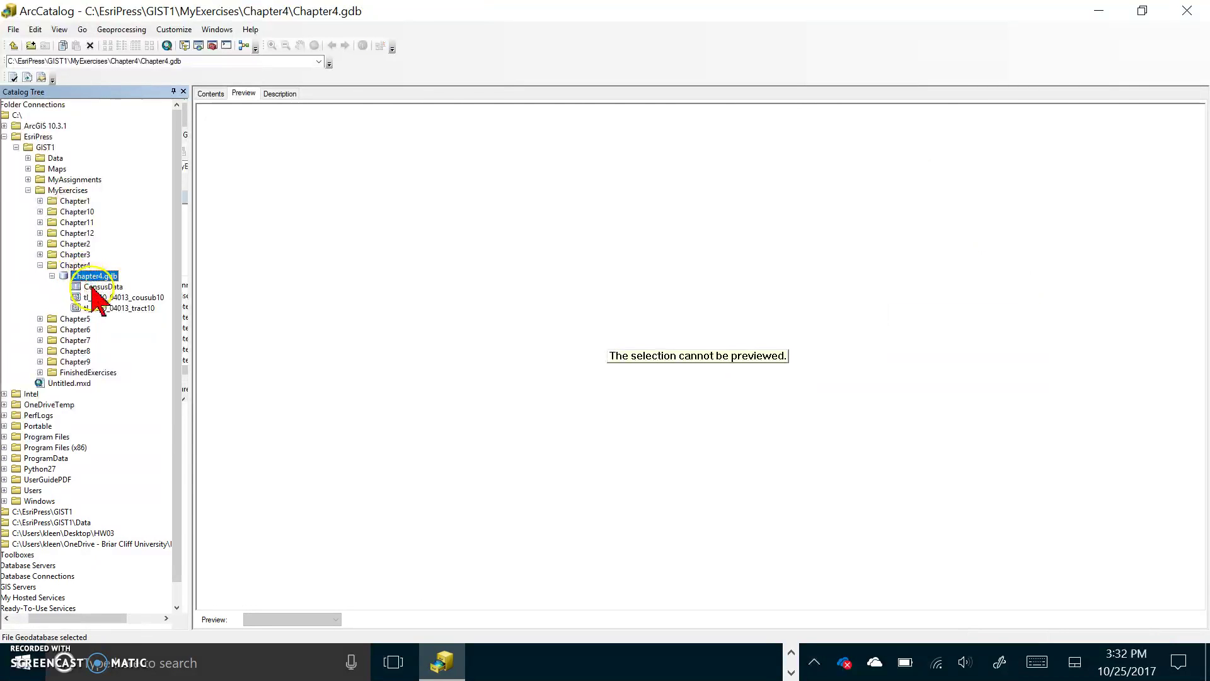
{"action": "left_click", "coordinate": [93, 288]}
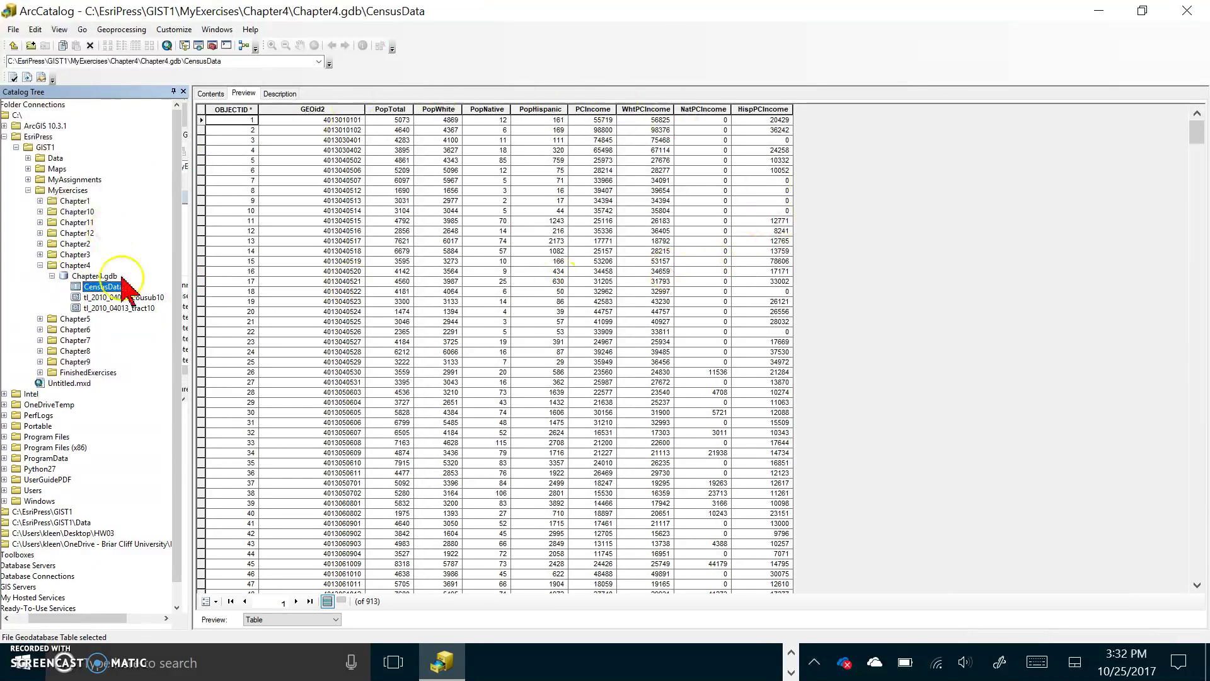
{"action": "scroll", "coordinate": [812, 403], "scroll_direction": "down", "scroll_amount": 7}
{"action": "scroll", "coordinate": [813, 407], "scroll_direction": "down", "scroll_amount": 20}
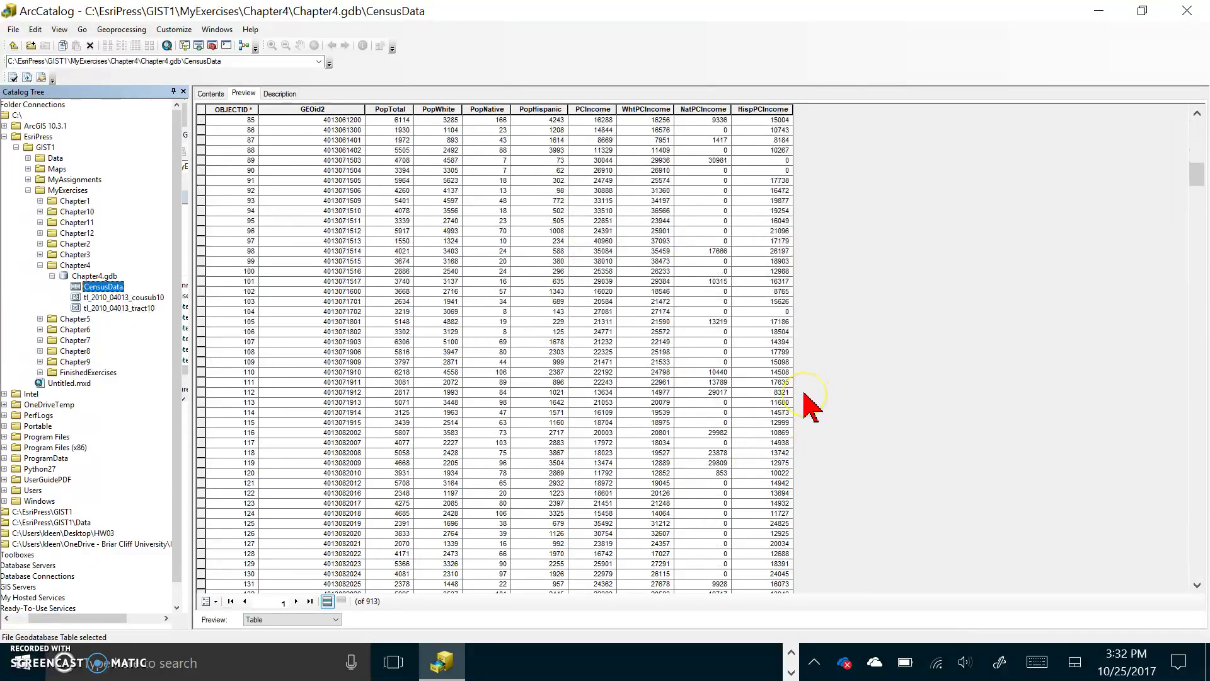
{"action": "scroll", "coordinate": [810, 406], "scroll_direction": "up", "scroll_amount": 20}
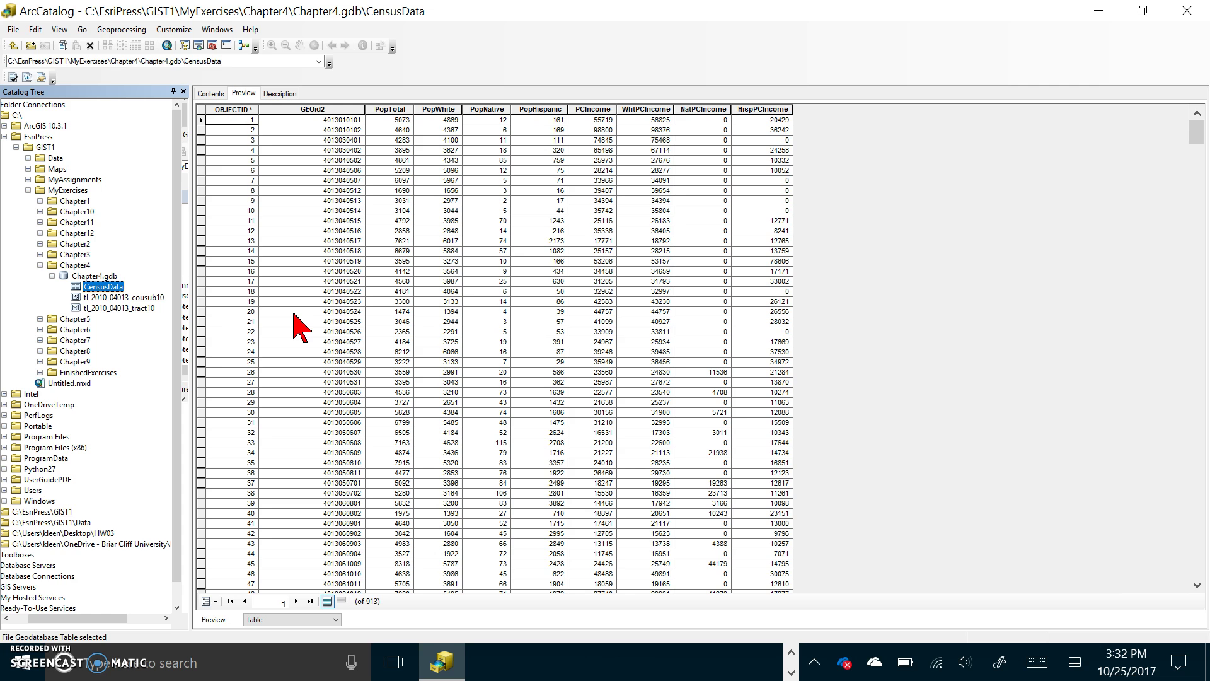
{"action": "left_click", "coordinate": [203, 339]}
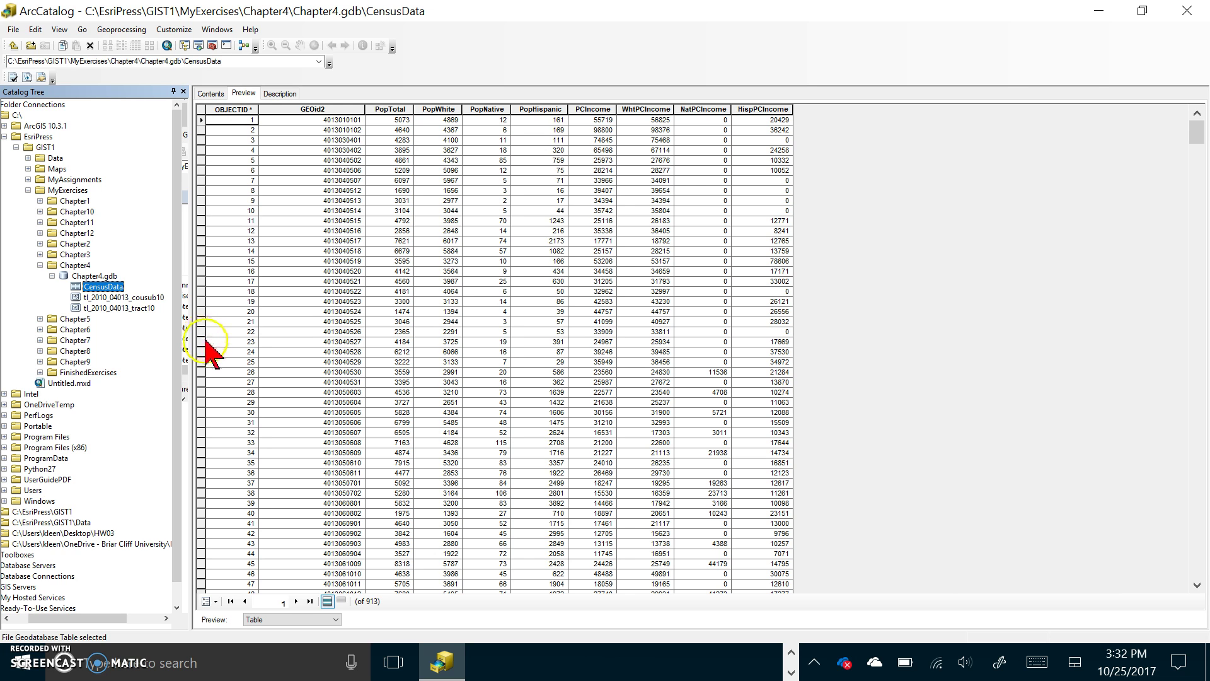
Try renaming tl_2010_04013_cousub10 to Cities and dismiss the schema-lock Rename Failed message
{"action": "right_click", "coordinate": [123, 299]}
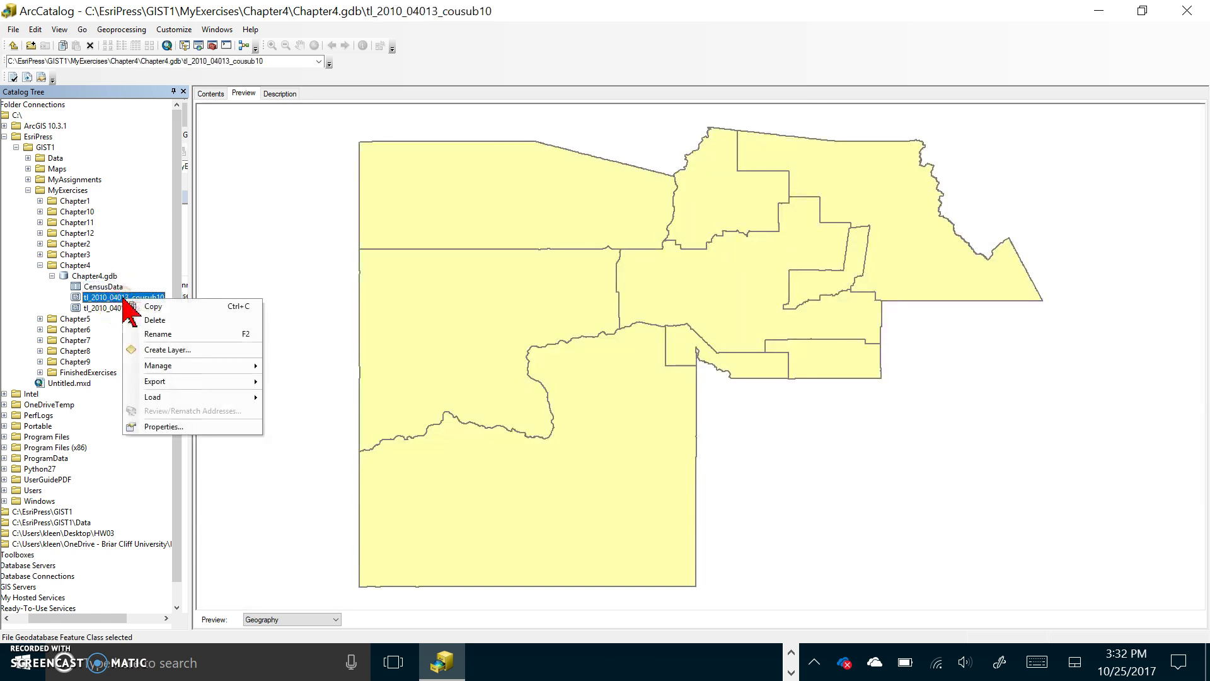
{"action": "left_click", "coordinate": [159, 334]}
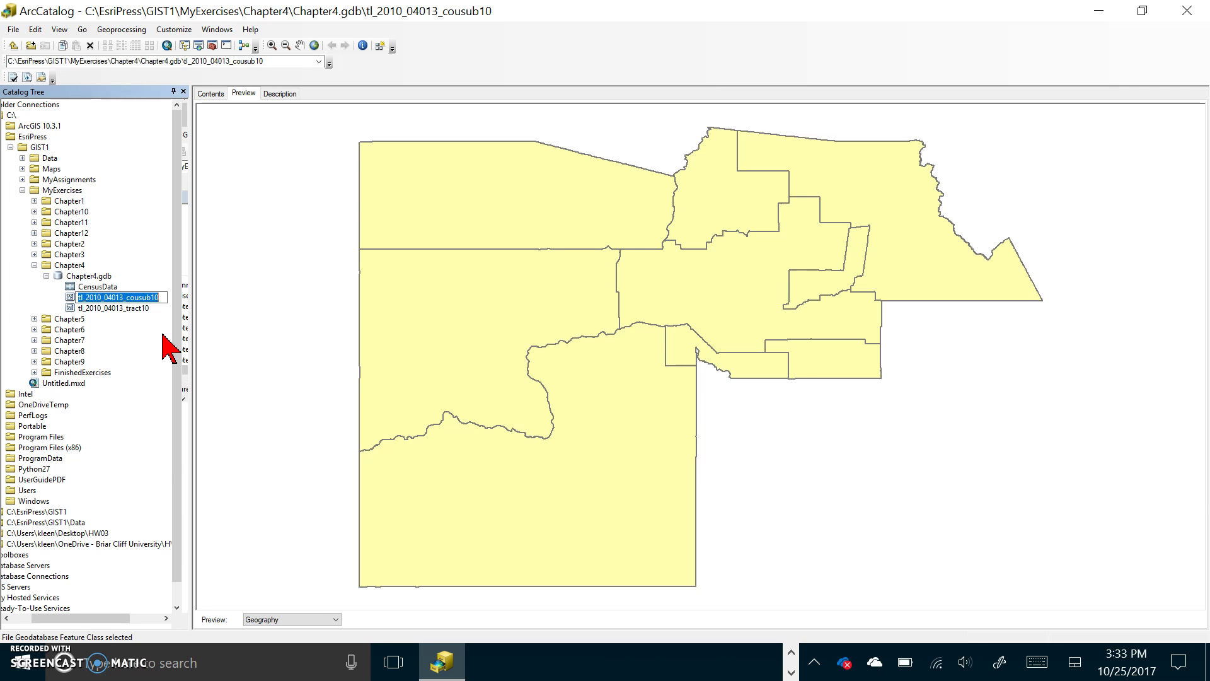
{"action": "type", "text": "Cities"}
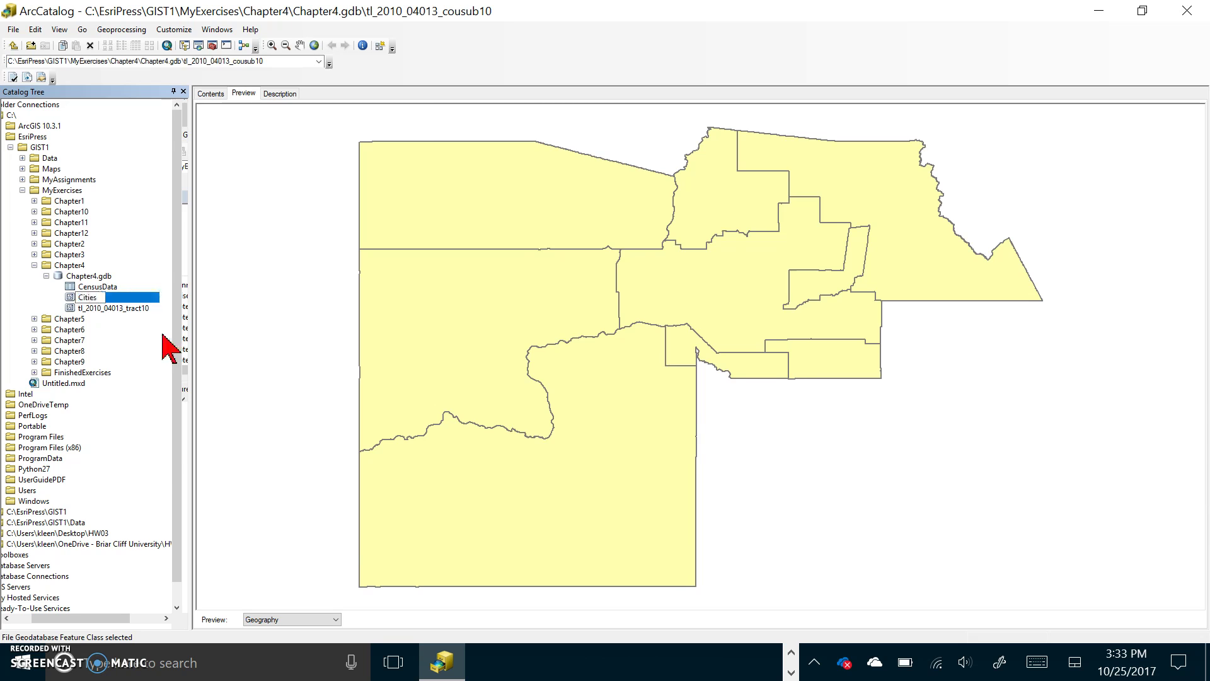
{"action": "key", "text": "Return"}
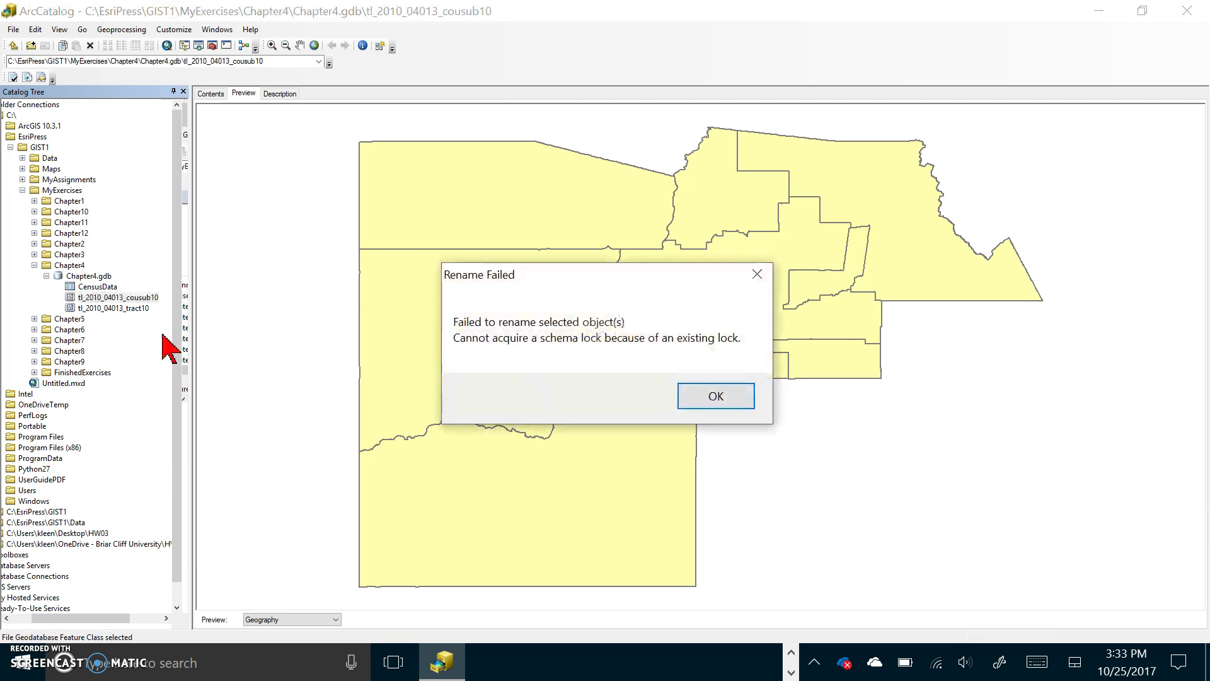
{"action": "key", "text": "Return"}
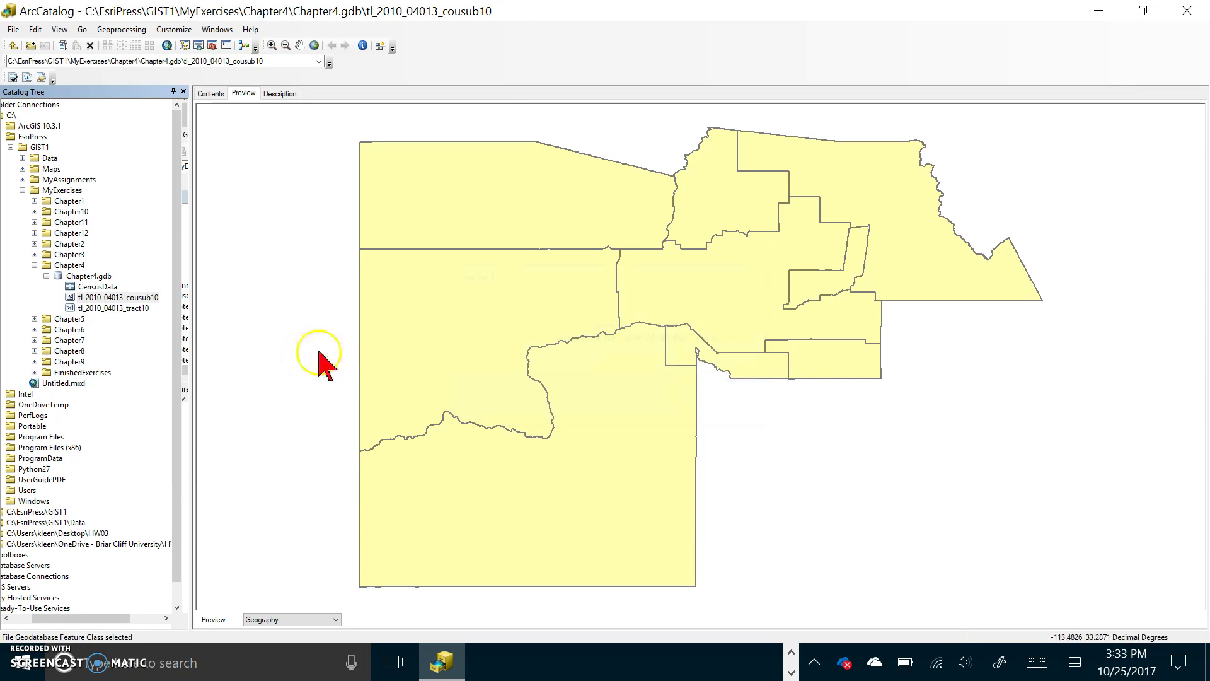
Reselect tl_2010_04013_cousub10 and view its county subdivision geography in the preview
{"action": "left_click", "coordinate": [145, 297]}
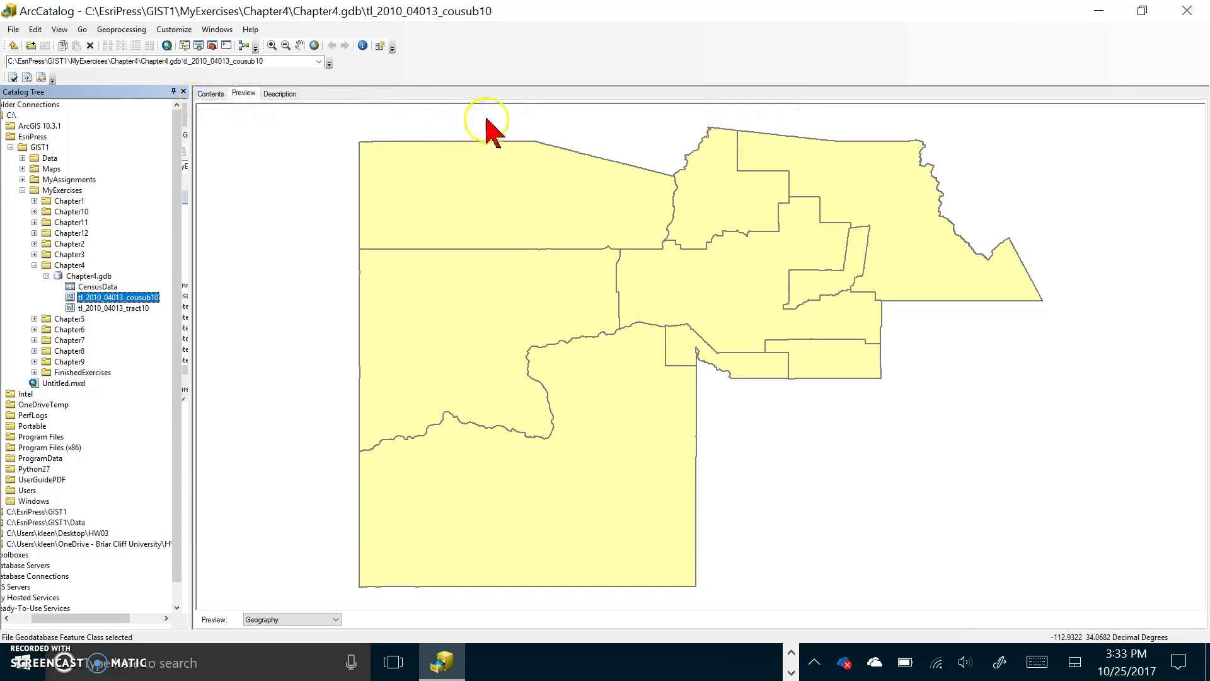
{"action": "left_click", "coordinate": [1132, 110]}
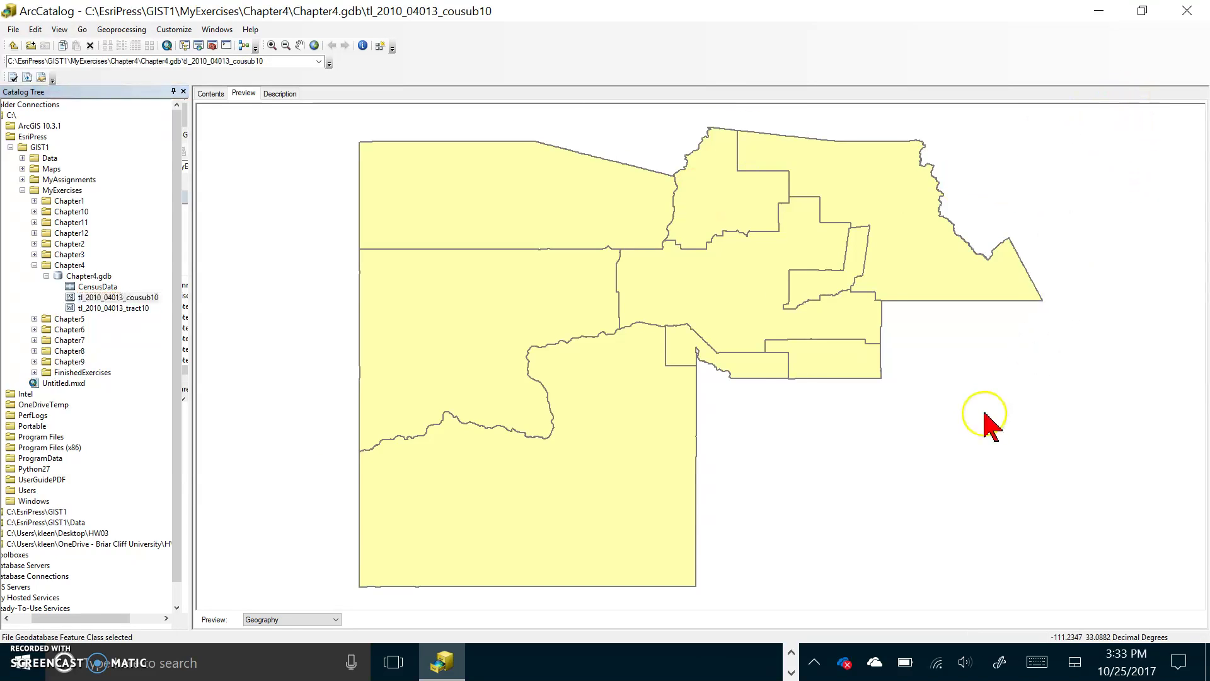
{"action": "scroll", "coordinate": [991, 425], "scroll_direction": "down", "scroll_amount": 2}
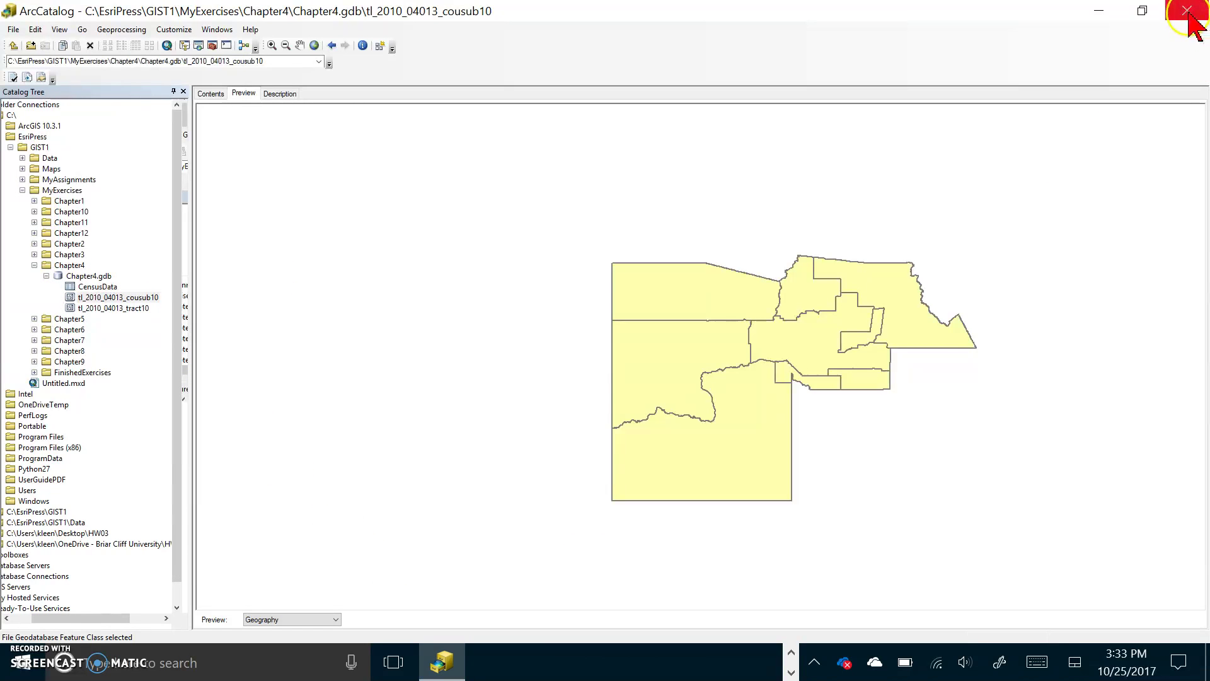
Minimize ArcCatalog, close ArcMap's docked Catalog and Search panels, and switch back to ArcCatalog
{"action": "left_click", "coordinate": [1101, 10]}
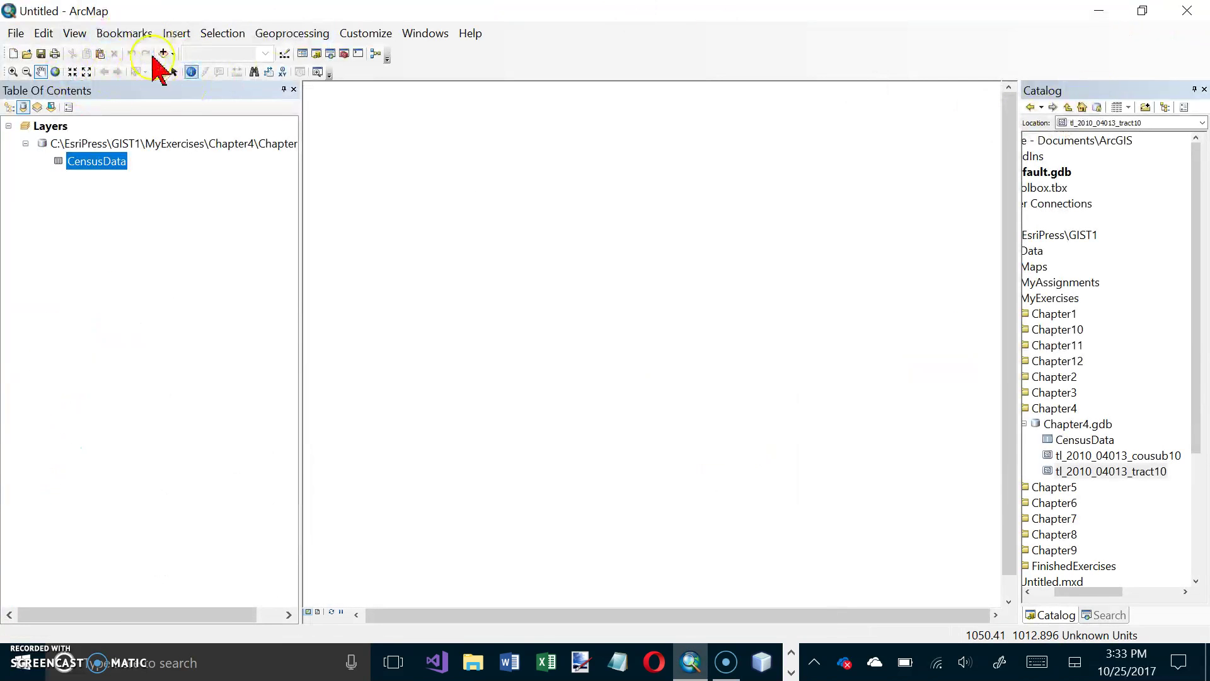
{"action": "left_click", "coordinate": [1203, 90]}
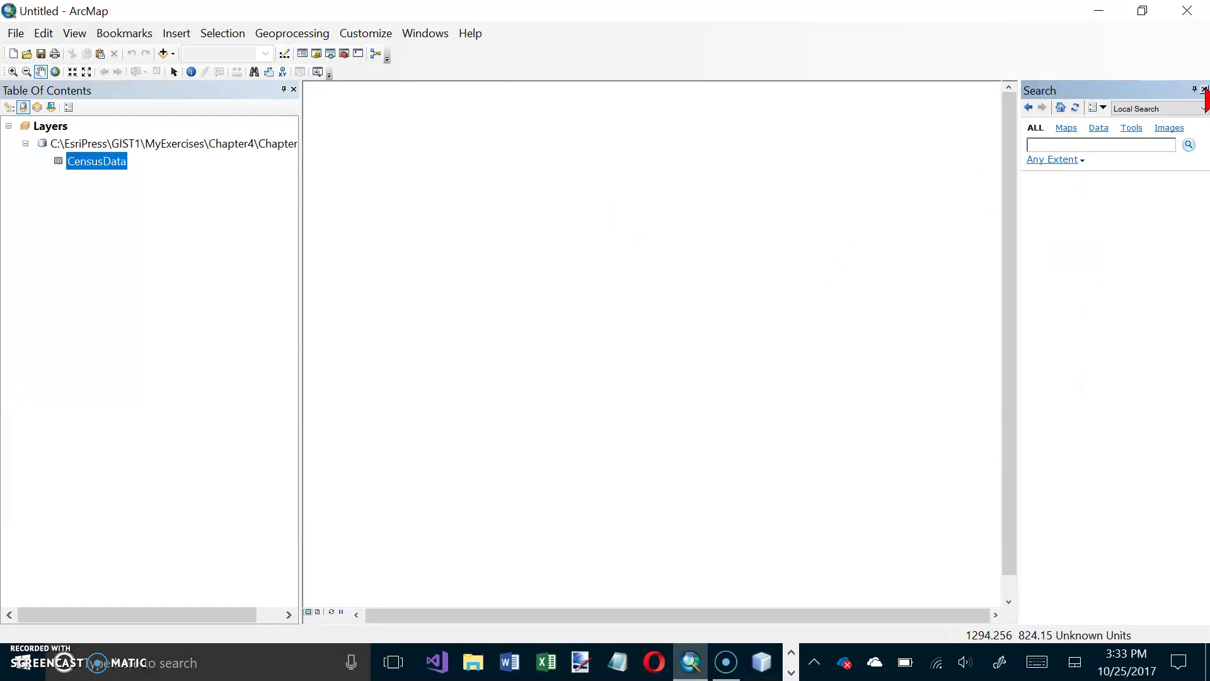
{"action": "left_click", "coordinate": [1204, 89]}
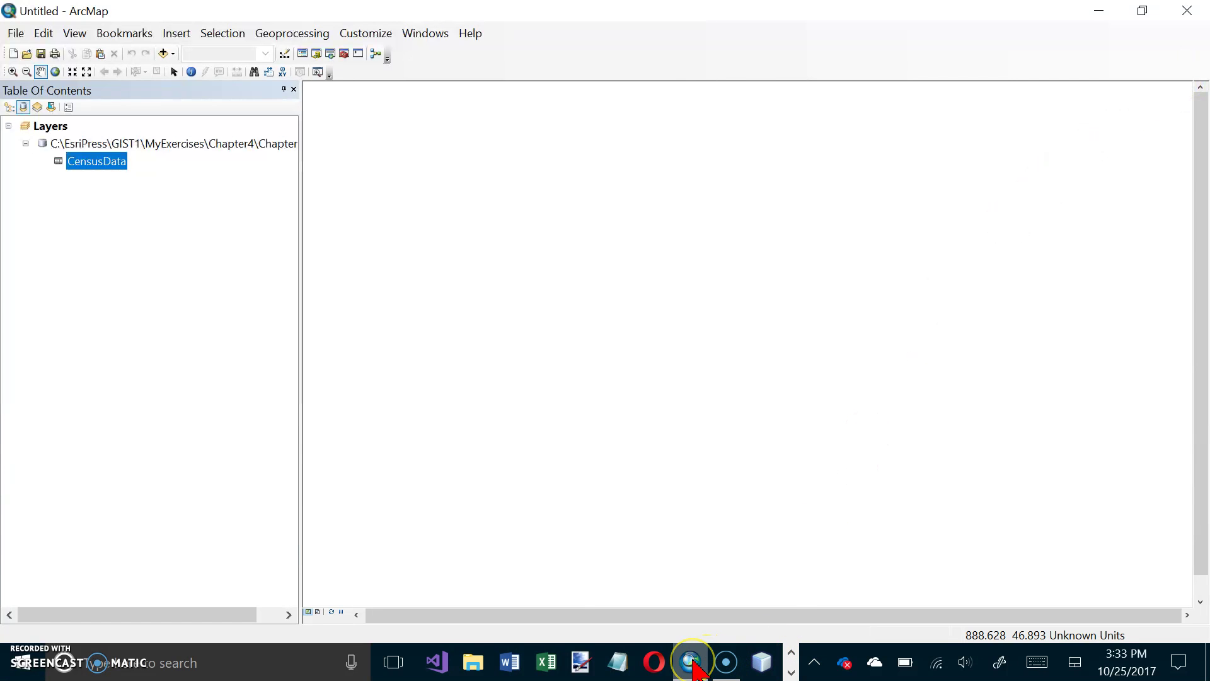
{"action": "mouse_move", "coordinate": [698, 669]}
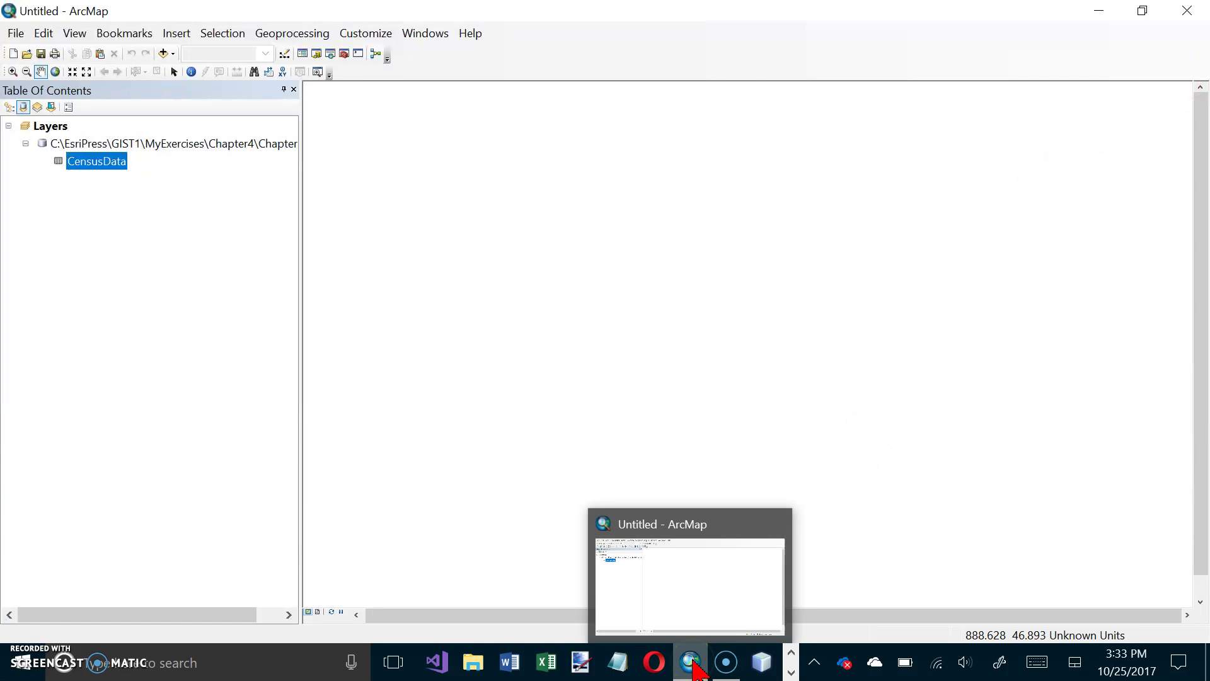
{"action": "left_click", "coordinate": [791, 673]}
{"action": "left_click", "coordinate": [442, 661]}
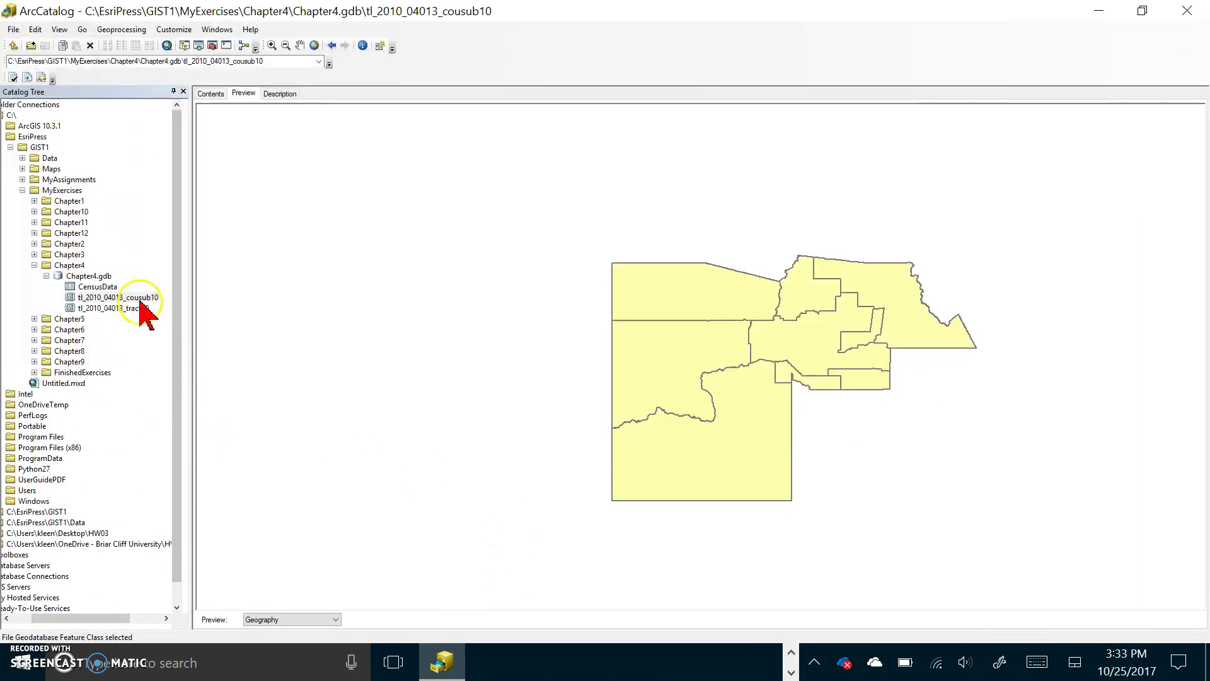
{"action": "right_click", "coordinate": [140, 300]}
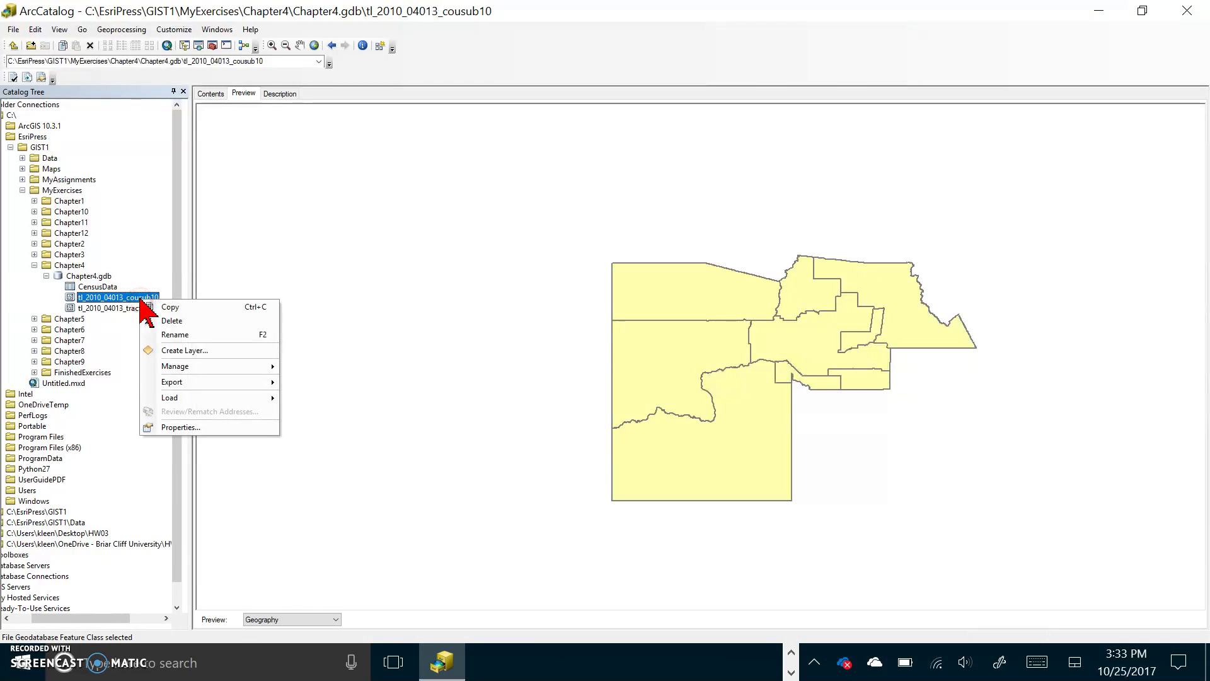
{"action": "left_click", "coordinate": [171, 335]}
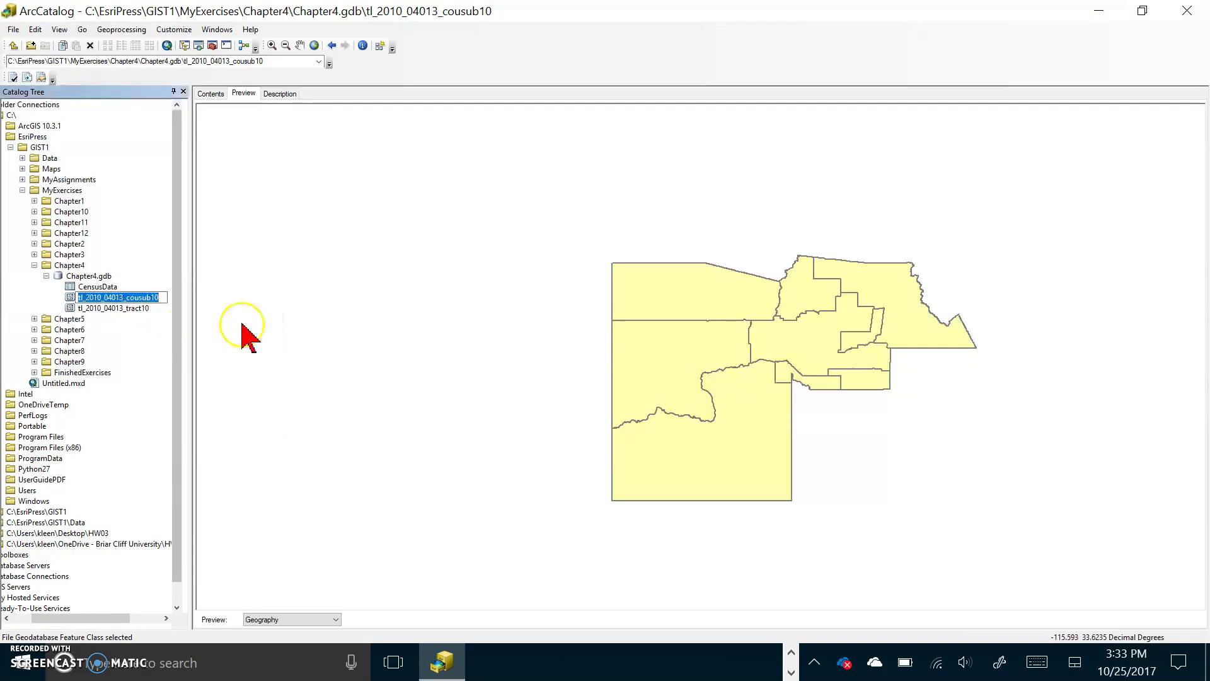
{"action": "type", "text": "Citi"}
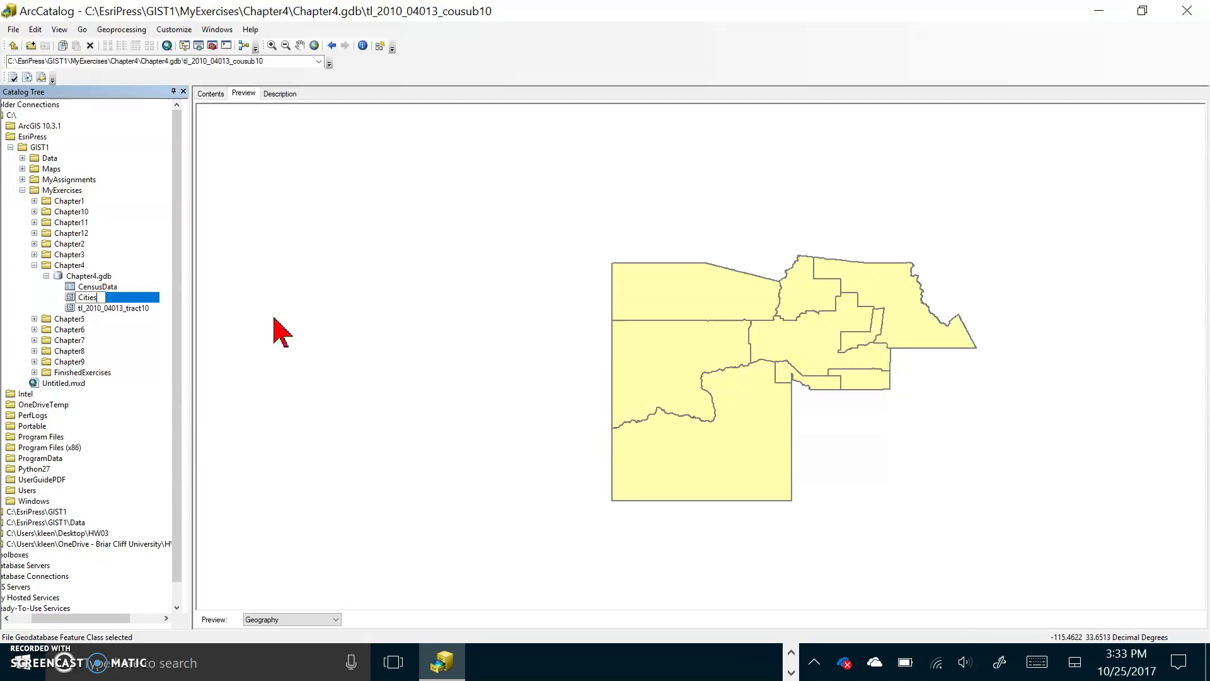
{"action": "type", "text": "es"}
{"action": "key", "text": "Return"}
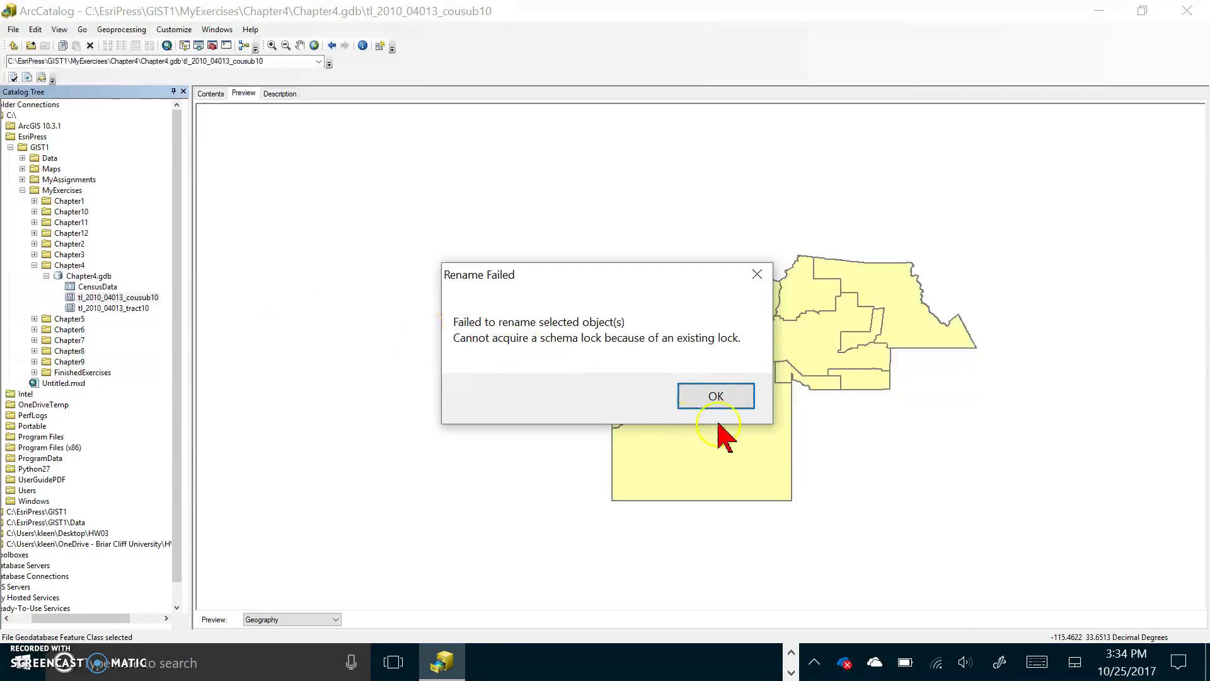
{"action": "left_click", "coordinate": [733, 394]}
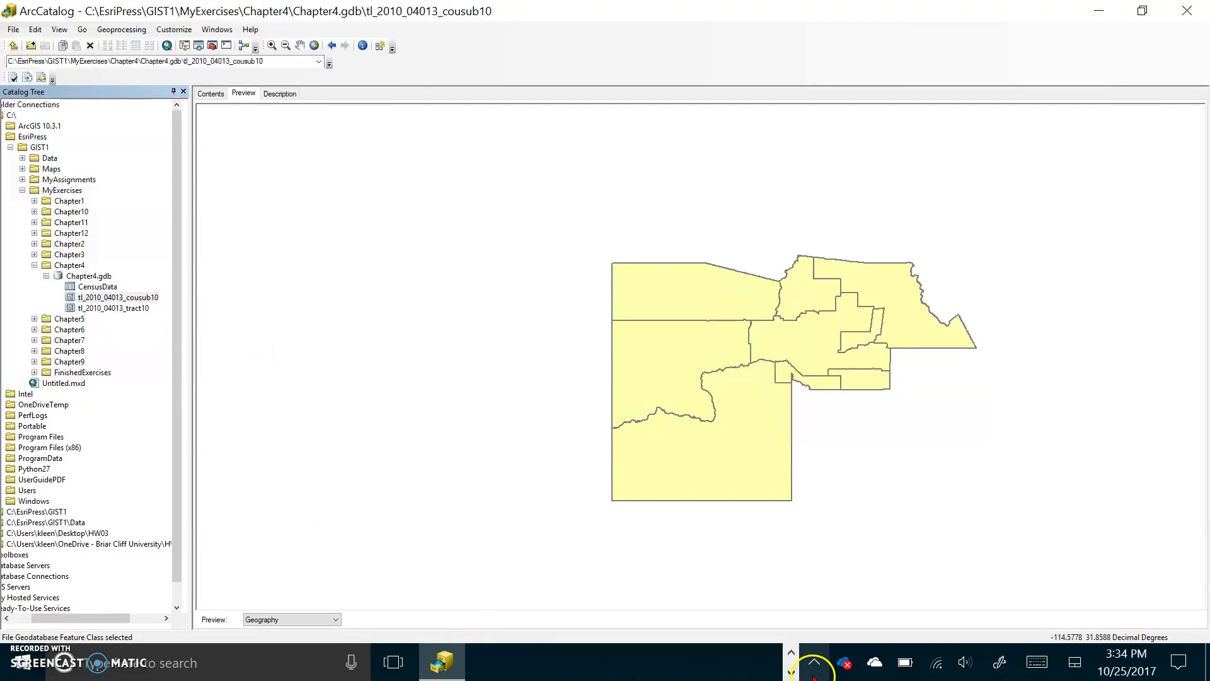
{"action": "left_click", "coordinate": [792, 652]}
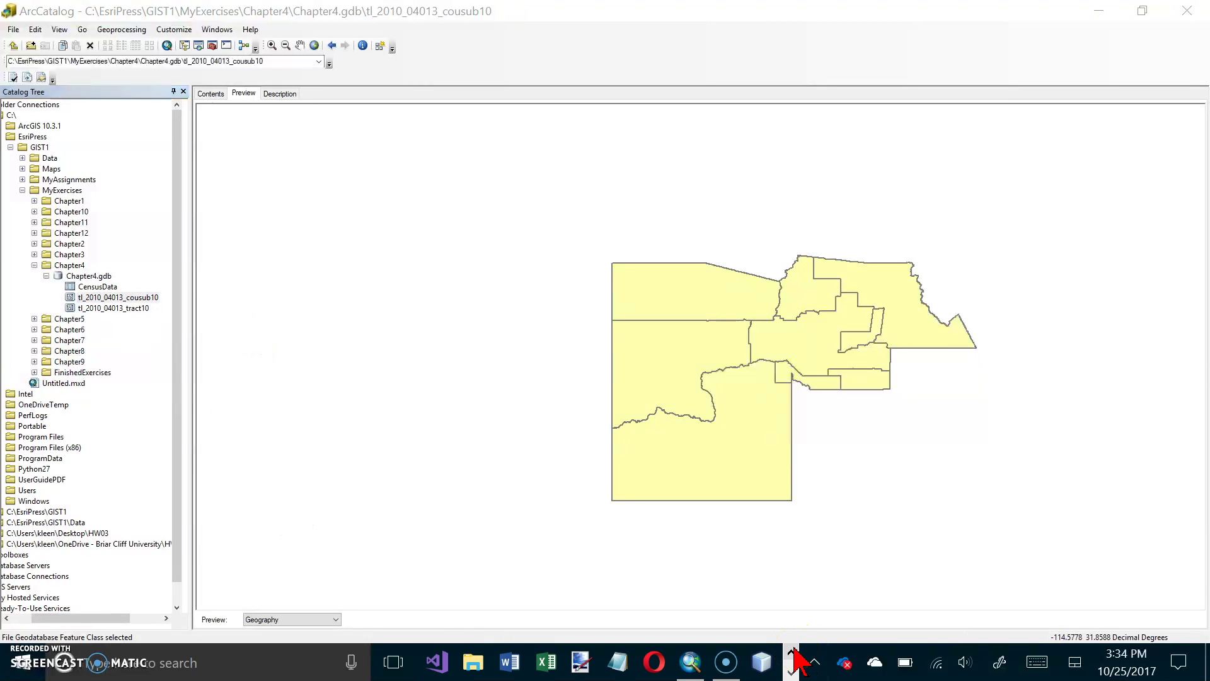
Bring ArcMap forward and close it, answering No to saving the untitled map
{"action": "left_click", "coordinate": [691, 661]}
{"action": "left_click", "coordinate": [651, 412]}
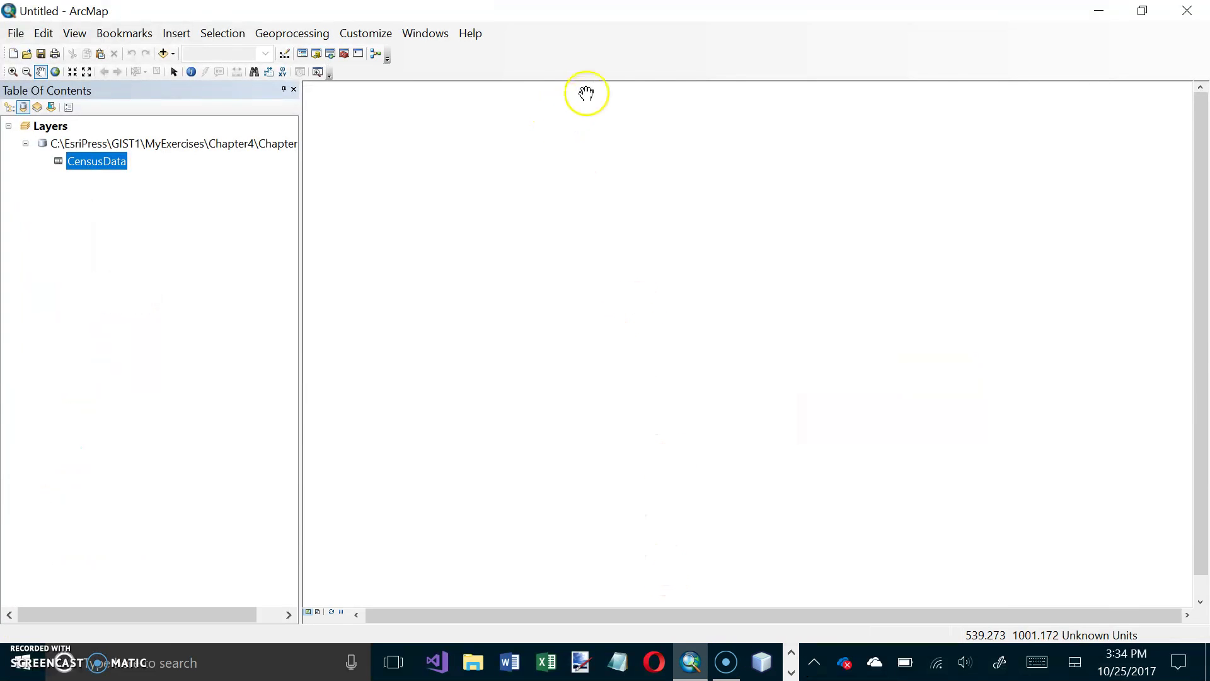
{"action": "left_click", "coordinate": [1194, 14]}
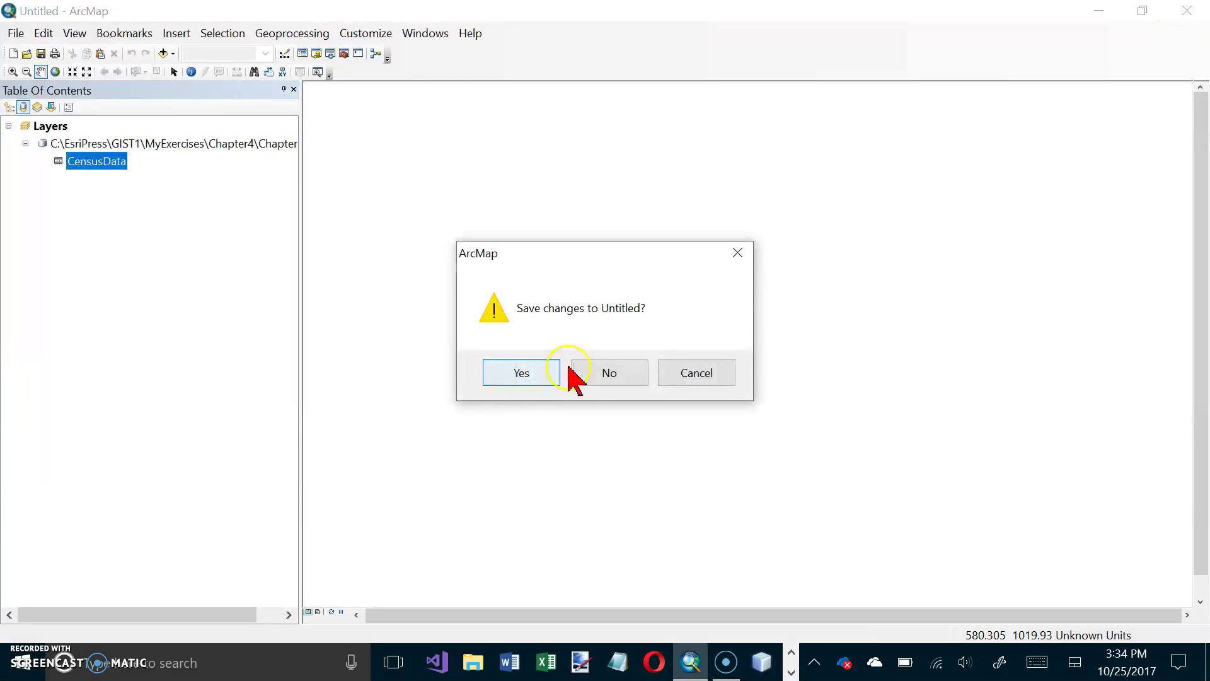
{"action": "left_click", "coordinate": [597, 375]}
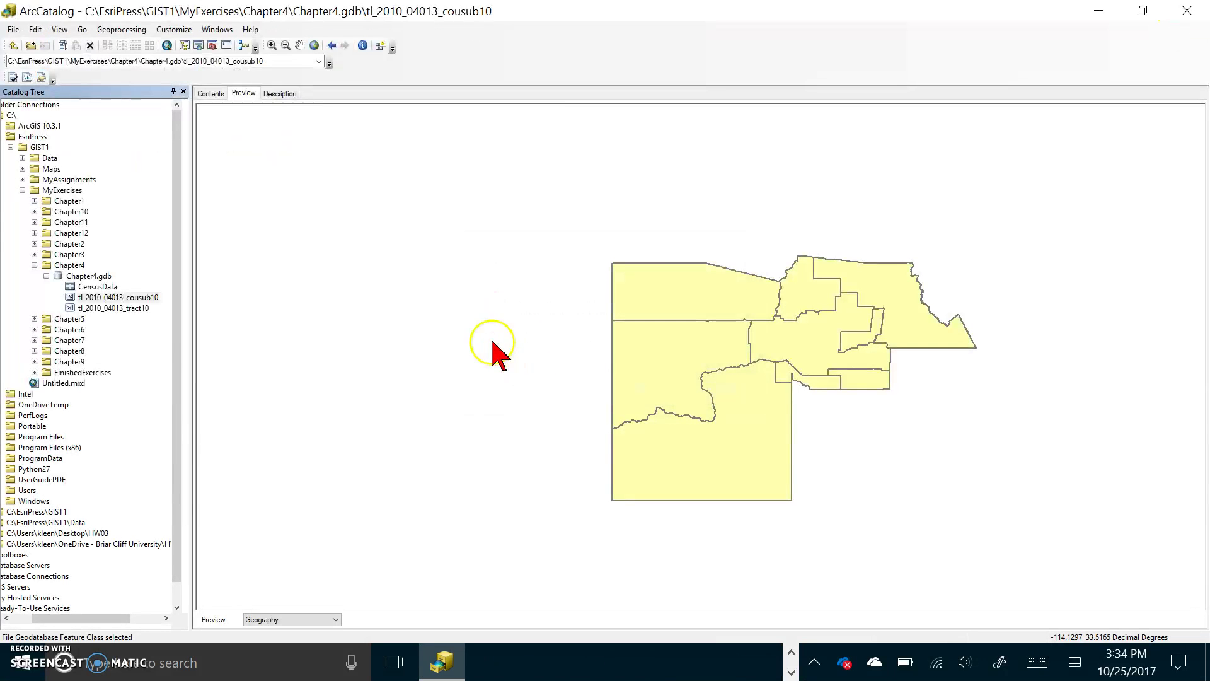
Rename tl_2010_04013_cousub10 in Chapter4.gdb to Cities, then select tl_2010_04013_tract10 for preview
{"action": "right_click", "coordinate": [121, 299]}
{"action": "left_click", "coordinate": [155, 333]}
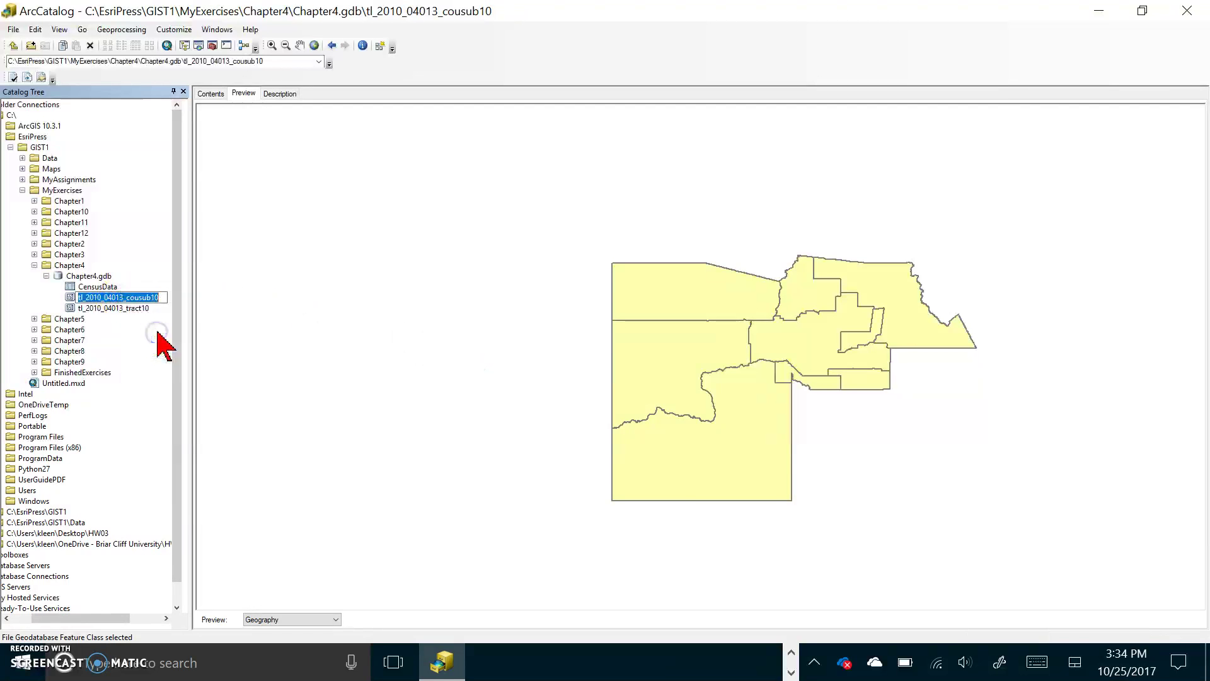
{"action": "type", "text": "C"}
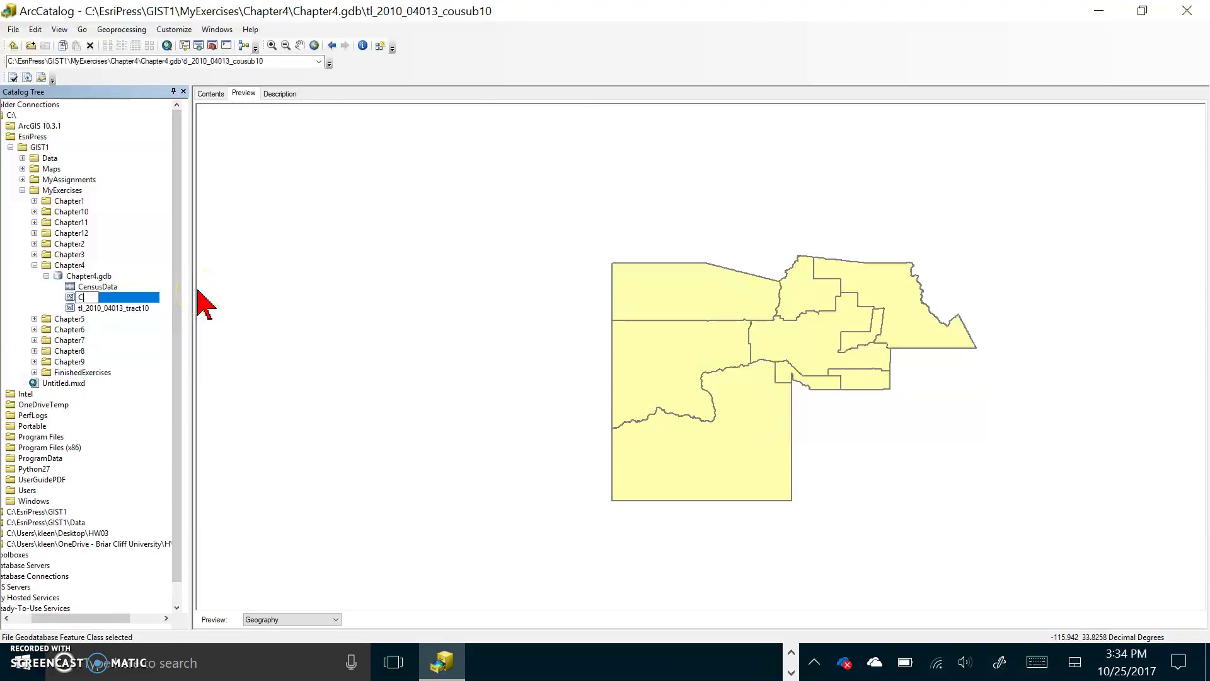
{"action": "type", "text": "ities"}
{"action": "key", "text": "Return"}
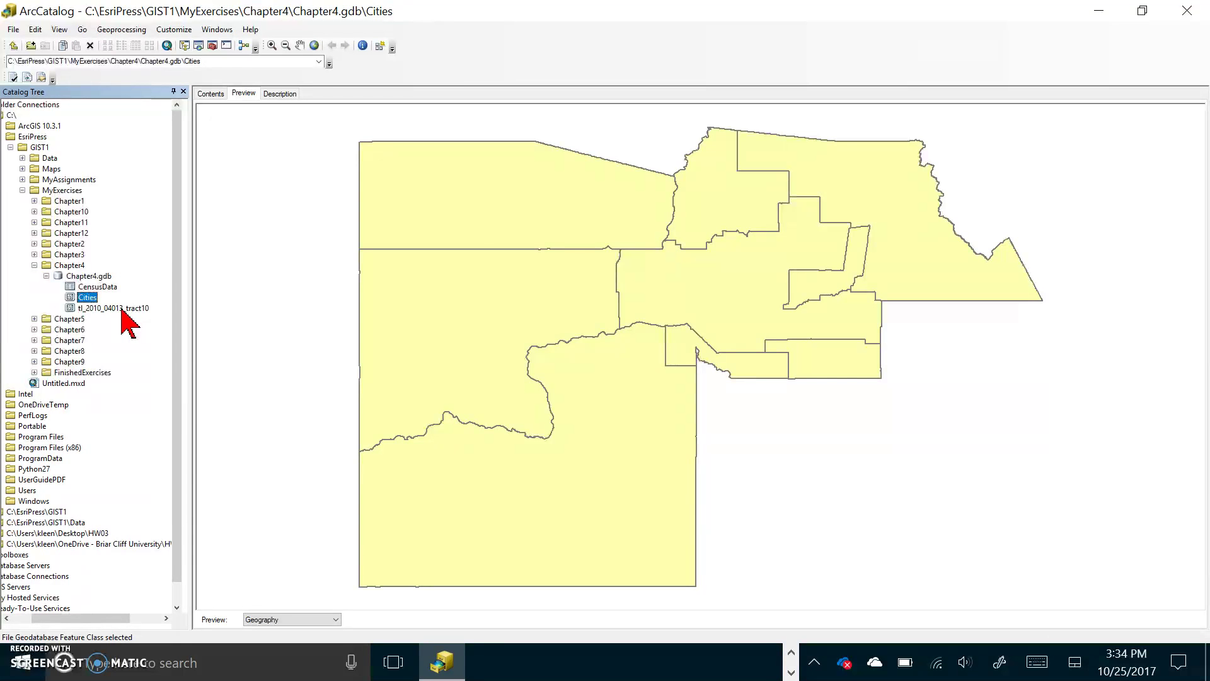
{"action": "left_click", "coordinate": [123, 308]}
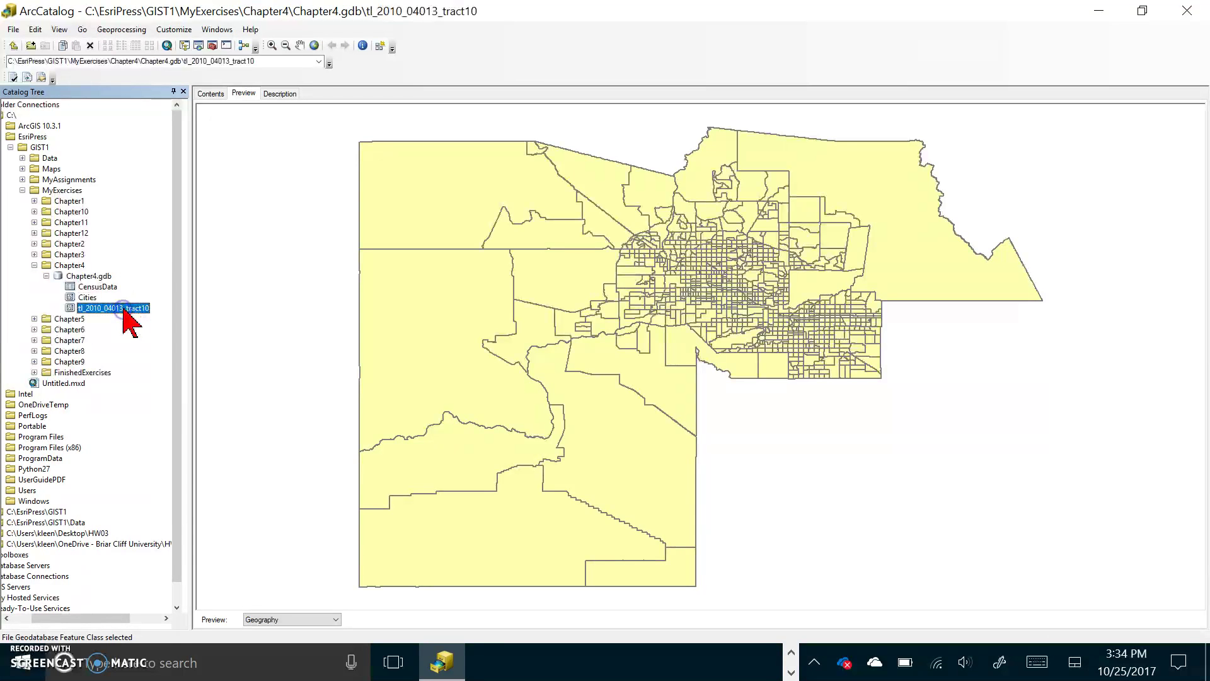
Rename the CensusData table in Chapter4.gdb to CensusTractData, keeping its 913 records
{"action": "left_click", "coordinate": [101, 287]}
{"action": "right_click", "coordinate": [104, 295]}
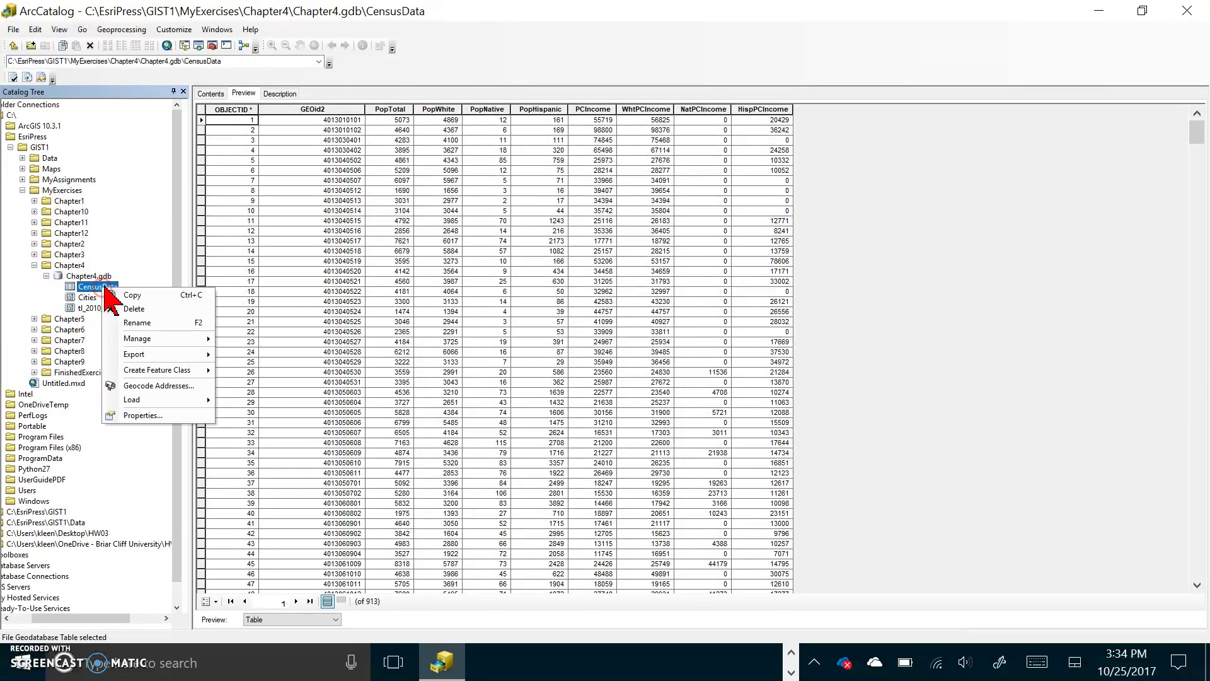
{"action": "left_click", "coordinate": [152, 322]}
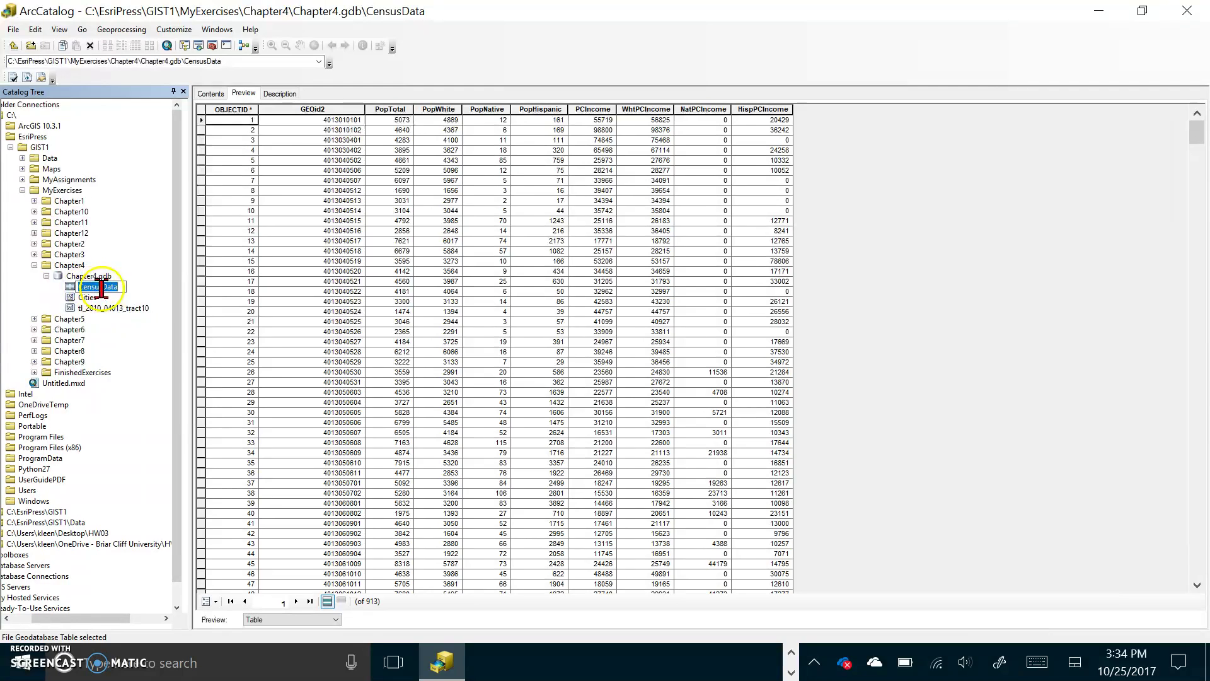
{"action": "left_click", "coordinate": [237, 316]}
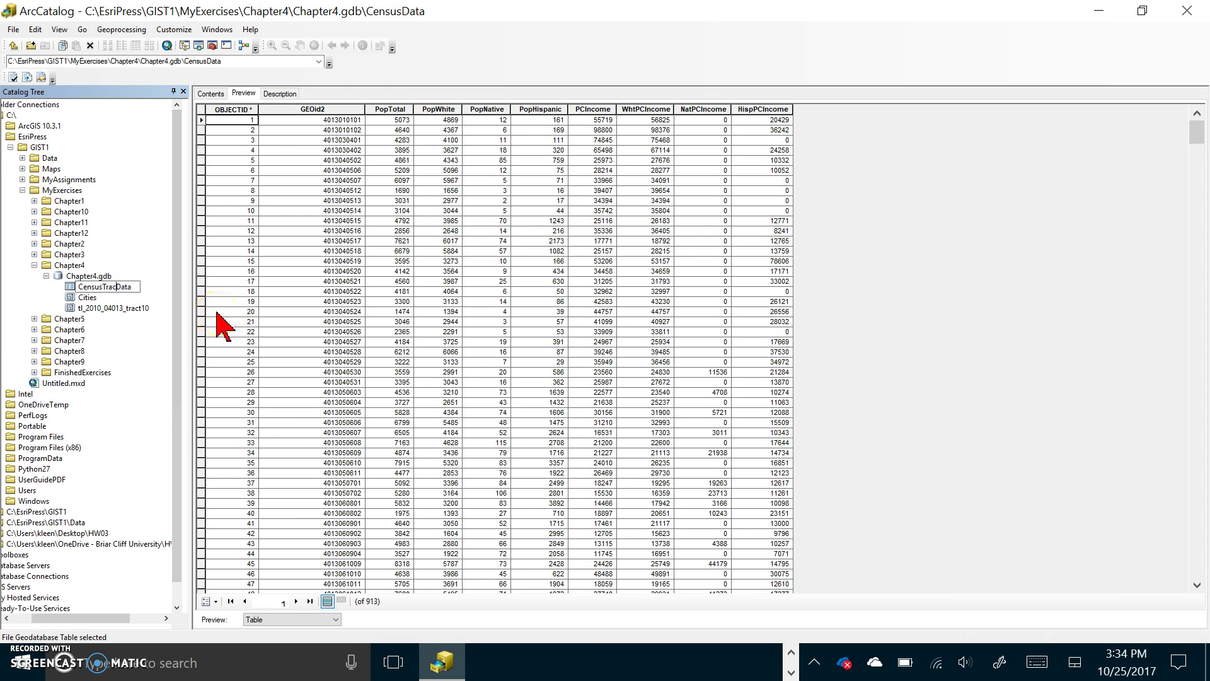
{"action": "key", "text": "Return"}
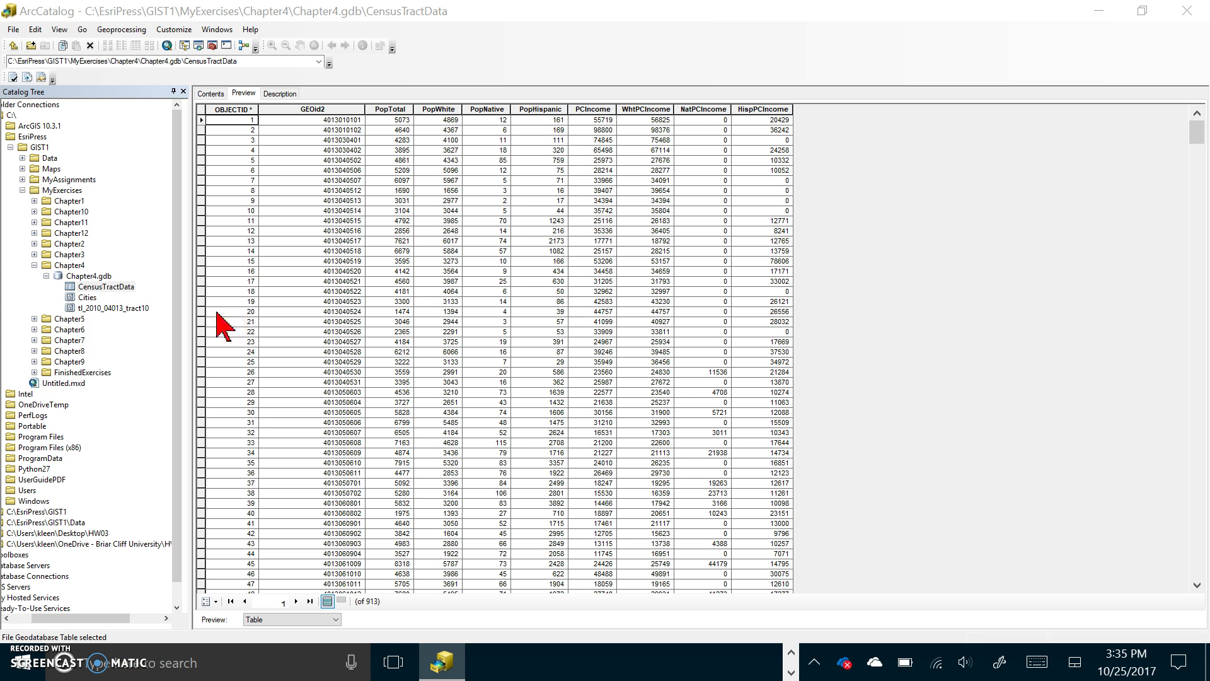
Copy the Cities feature class and paste it into Chapter4.gdb as Cities_1
{"action": "right_click", "coordinate": [90, 299]}
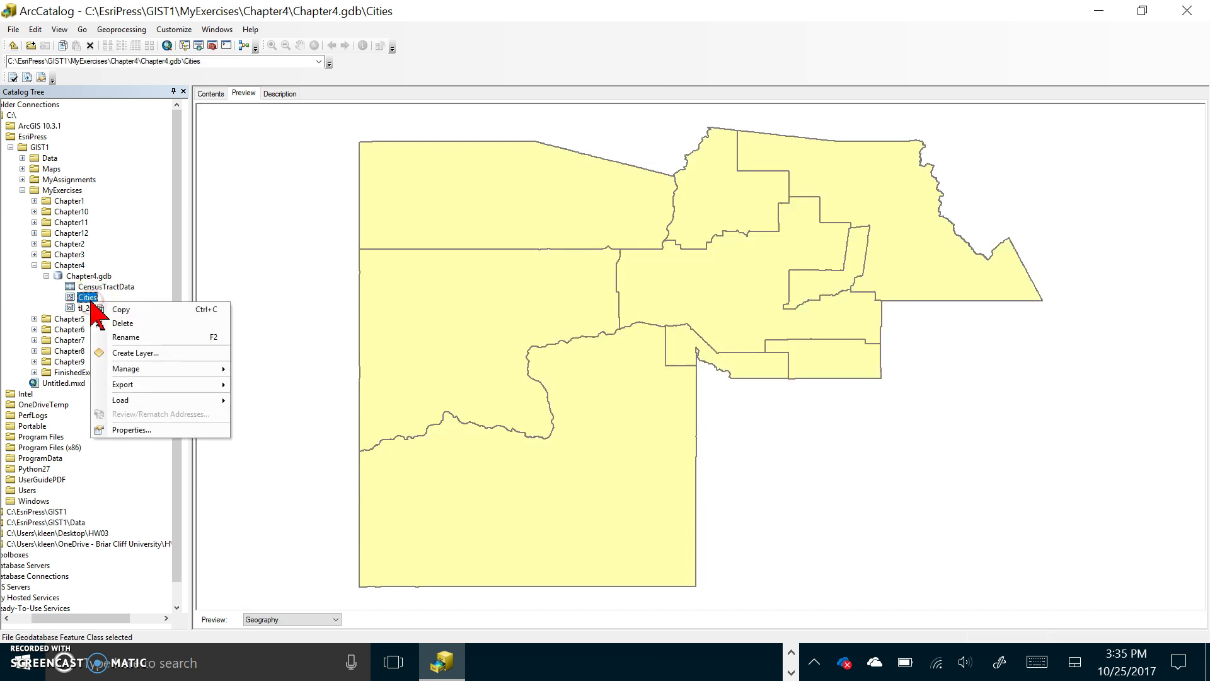
{"action": "left_click", "coordinate": [63, 315]}
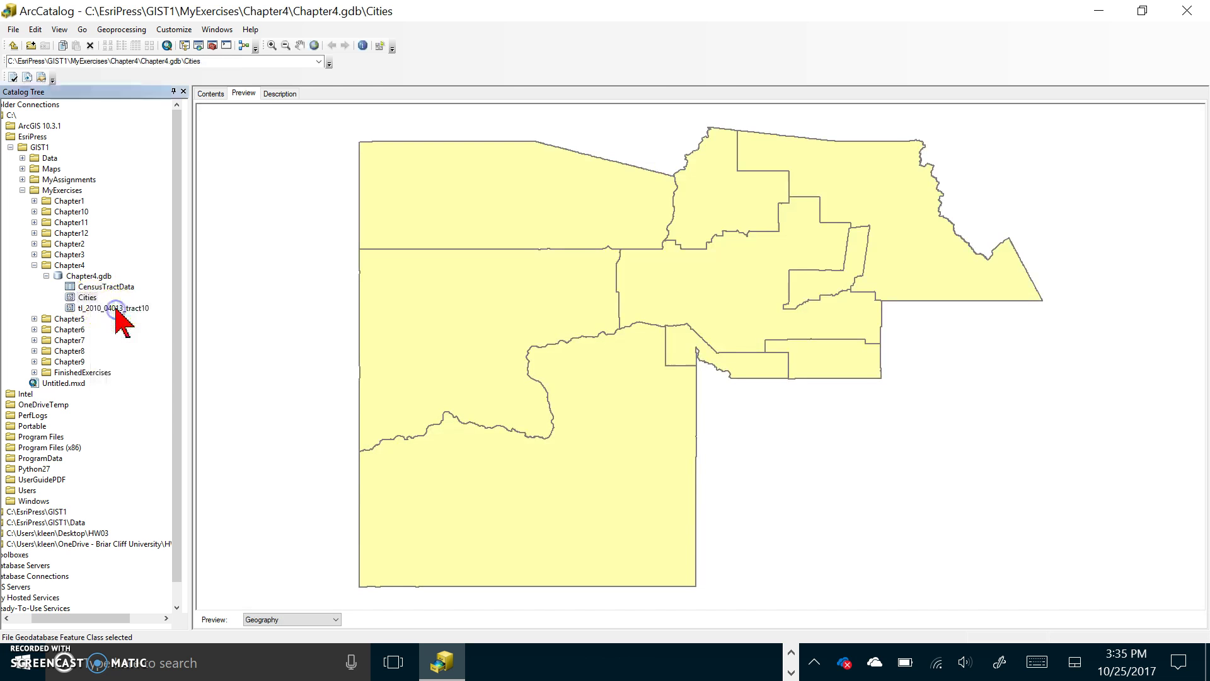
{"action": "left_click", "coordinate": [99, 270]}
{"action": "left_click", "coordinate": [76, 278]}
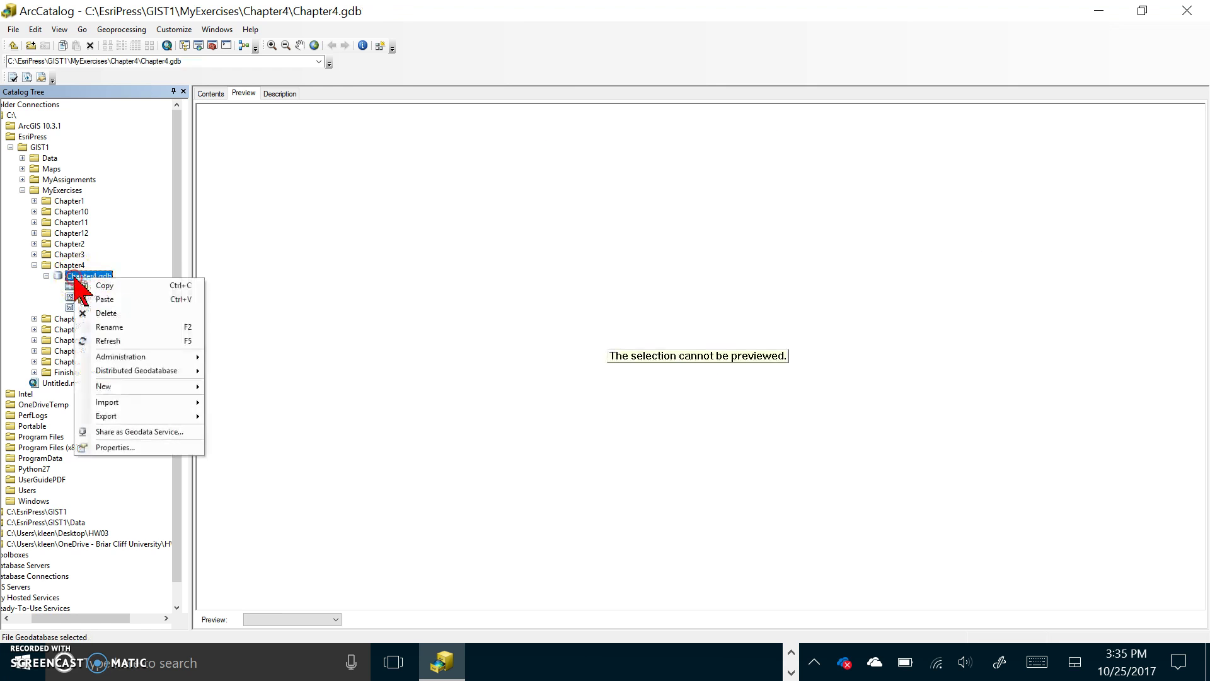
{"action": "left_click", "coordinate": [106, 300]}
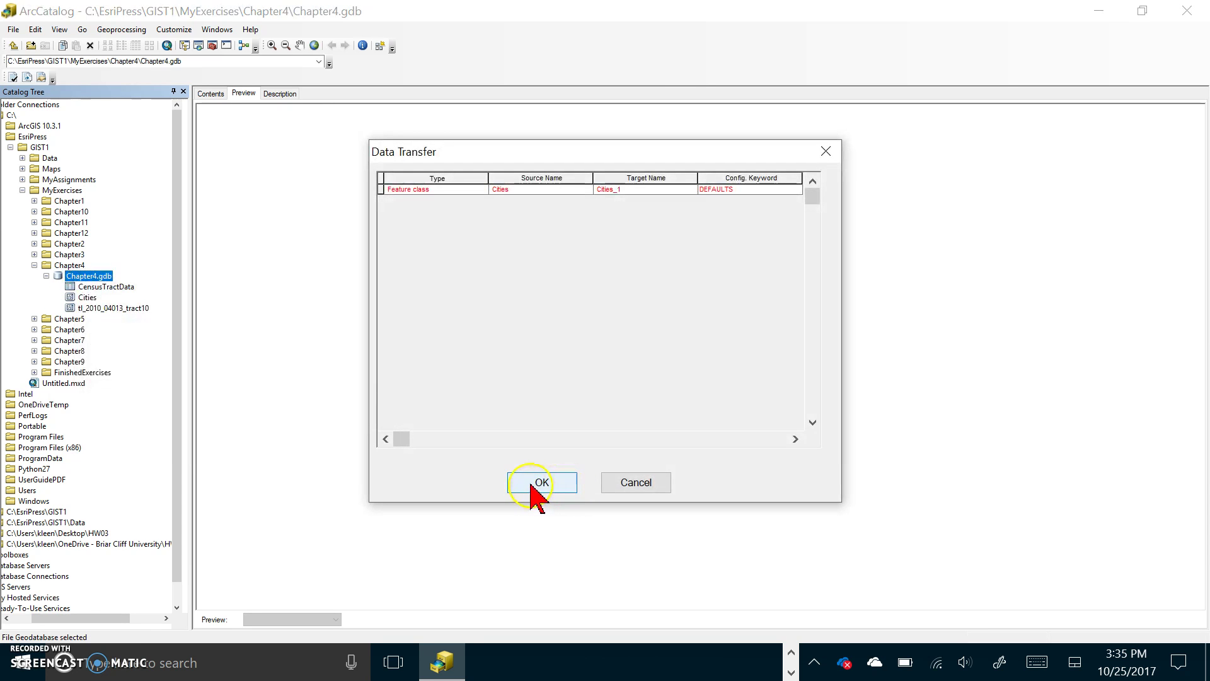
{"action": "left_click", "coordinate": [530, 484]}
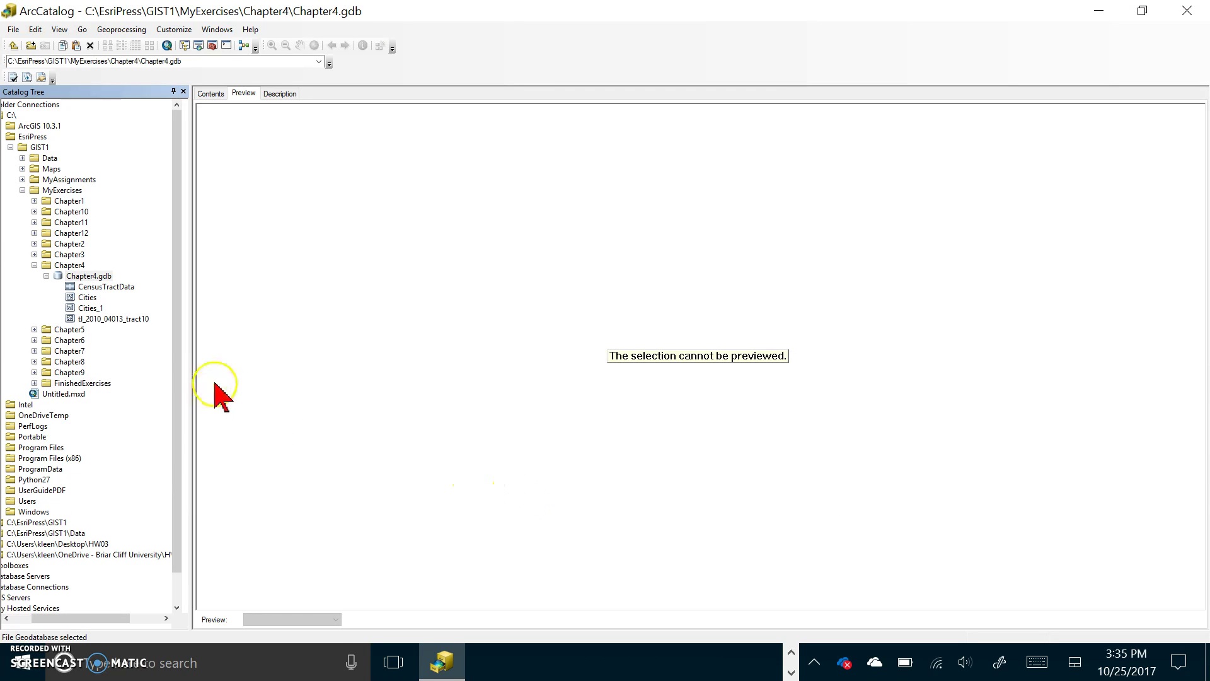
Delete the Cities_1 copy, leaving only the original Cities
{"action": "left_click", "coordinate": [73, 307]}
{"action": "right_click", "coordinate": [71, 312]}
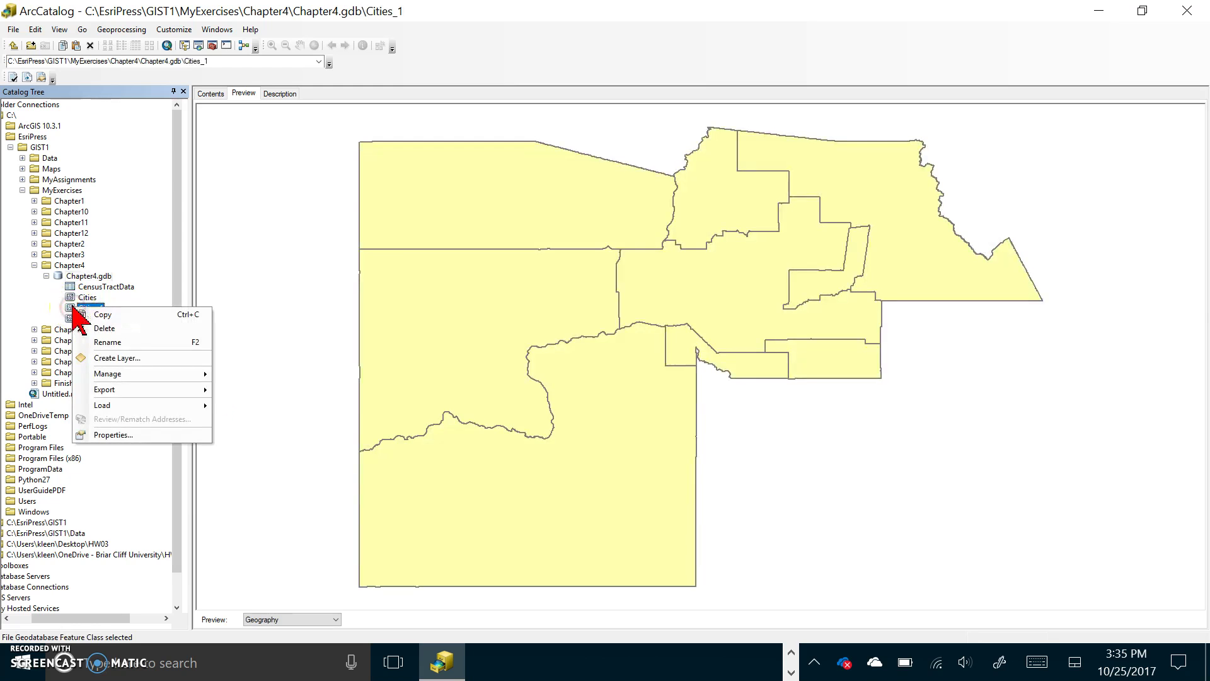
{"action": "left_click", "coordinate": [82, 327]}
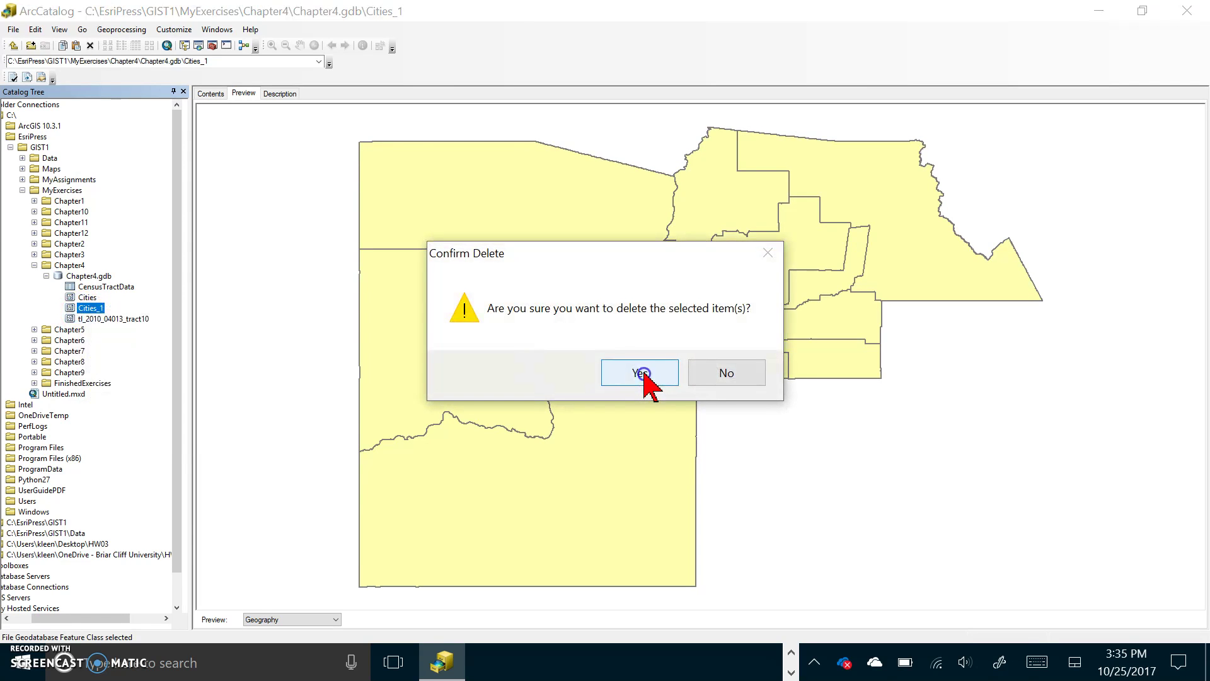
{"action": "left_click", "coordinate": [641, 374]}
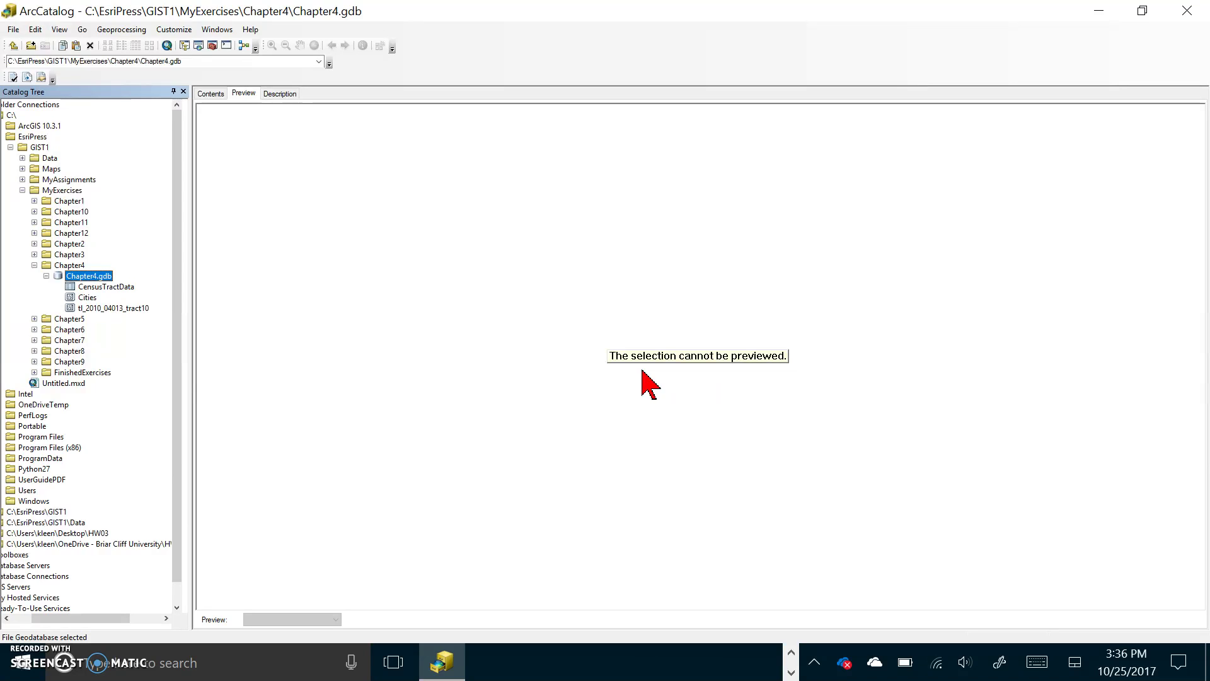
Run Compress File Geodatabase on Chapter4.gdb with Lossless compression checked
{"action": "left_click", "coordinate": [649, 368]}
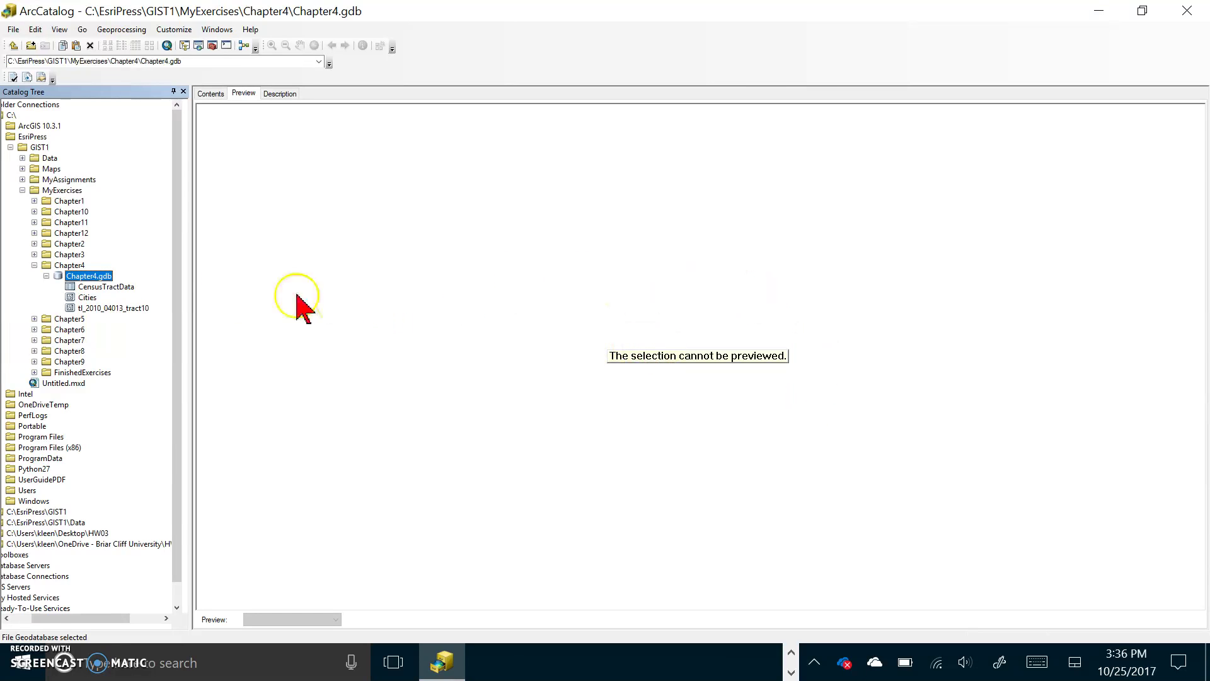
{"action": "right_click", "coordinate": [77, 277]}
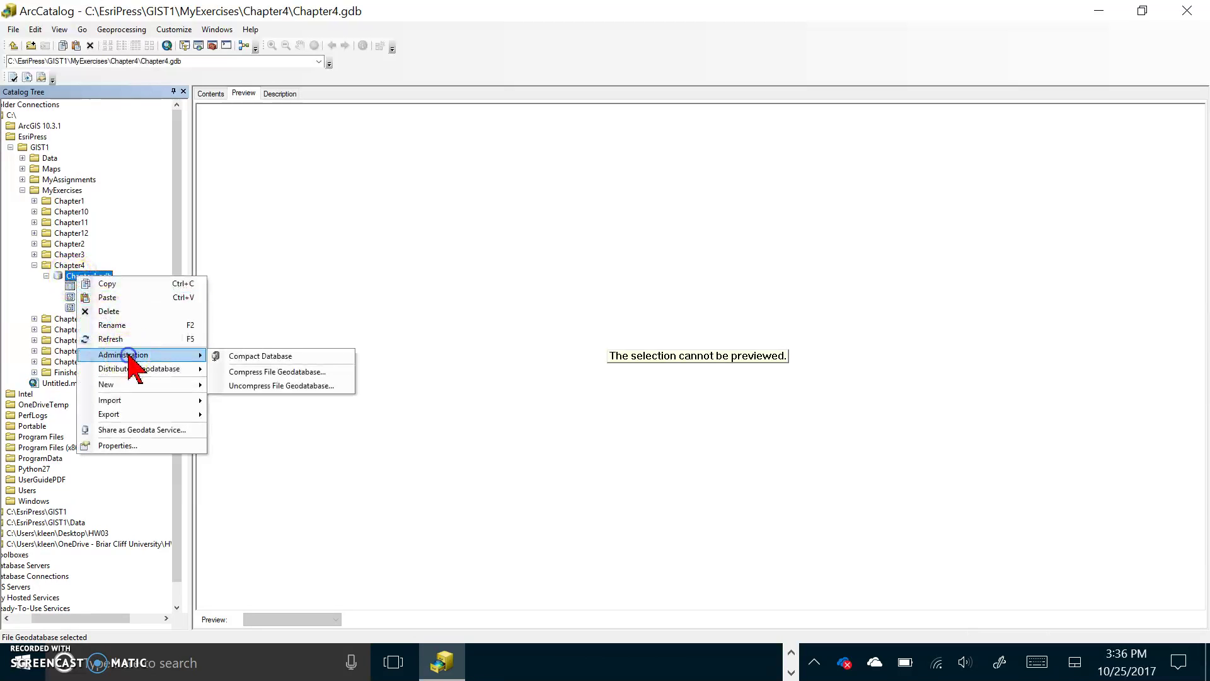
{"action": "left_click", "coordinate": [165, 355]}
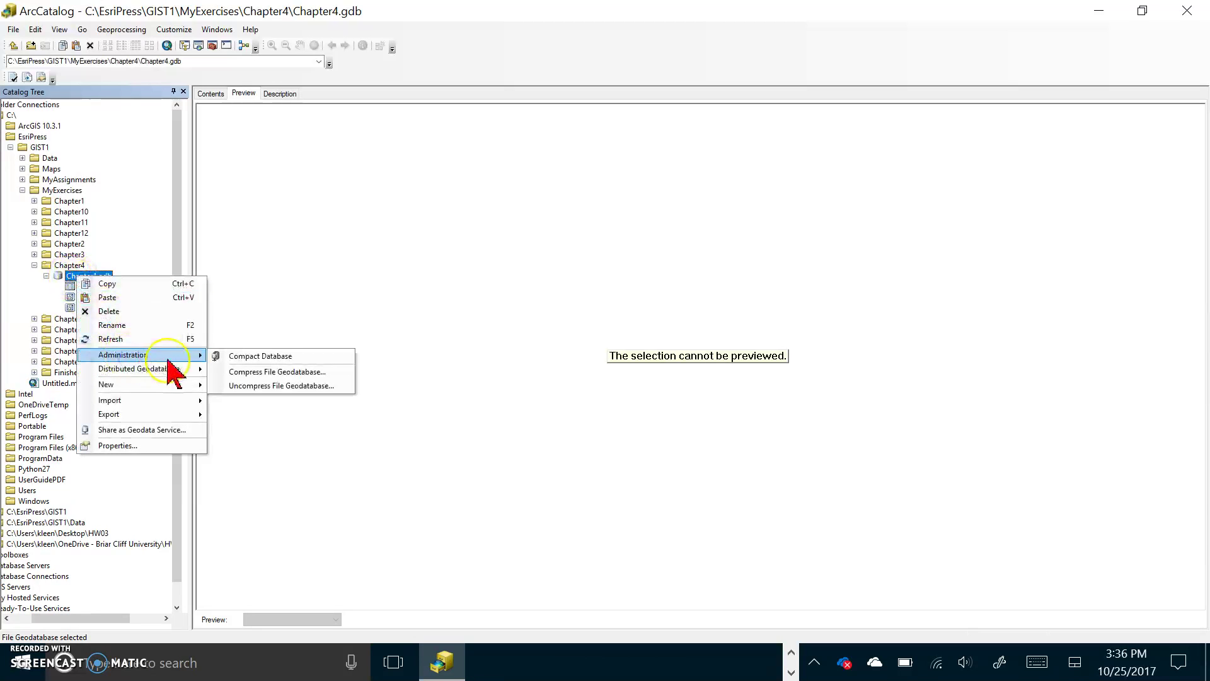
{"action": "left_click", "coordinate": [277, 373]}
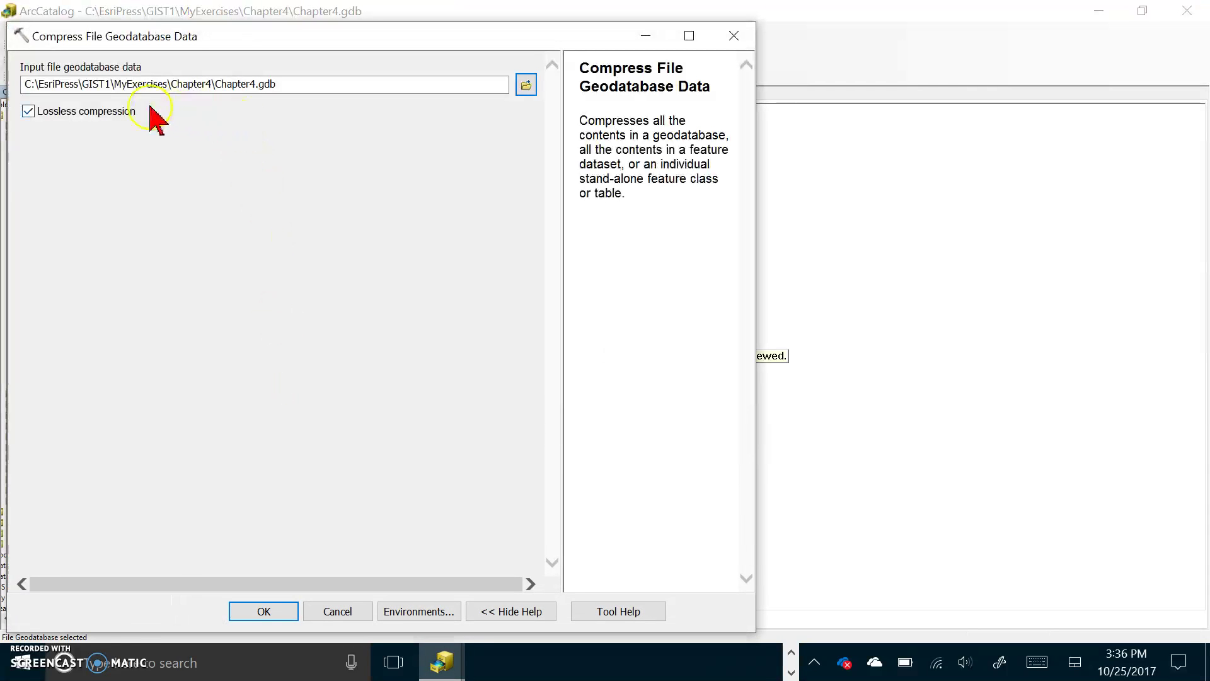
{"action": "left_click", "coordinate": [251, 612]}
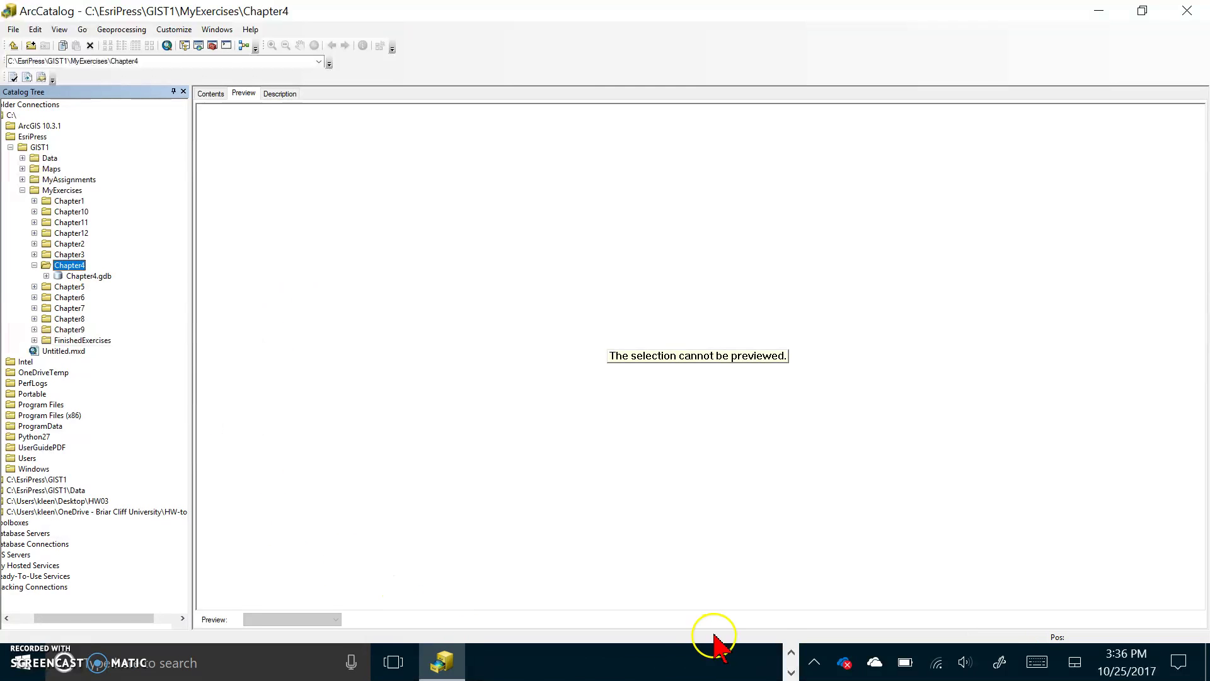
In File Explorer, browse to C:\EsriPress\GIST1\MyExercises\Chapter4
{"action": "left_click", "coordinate": [790, 653]}
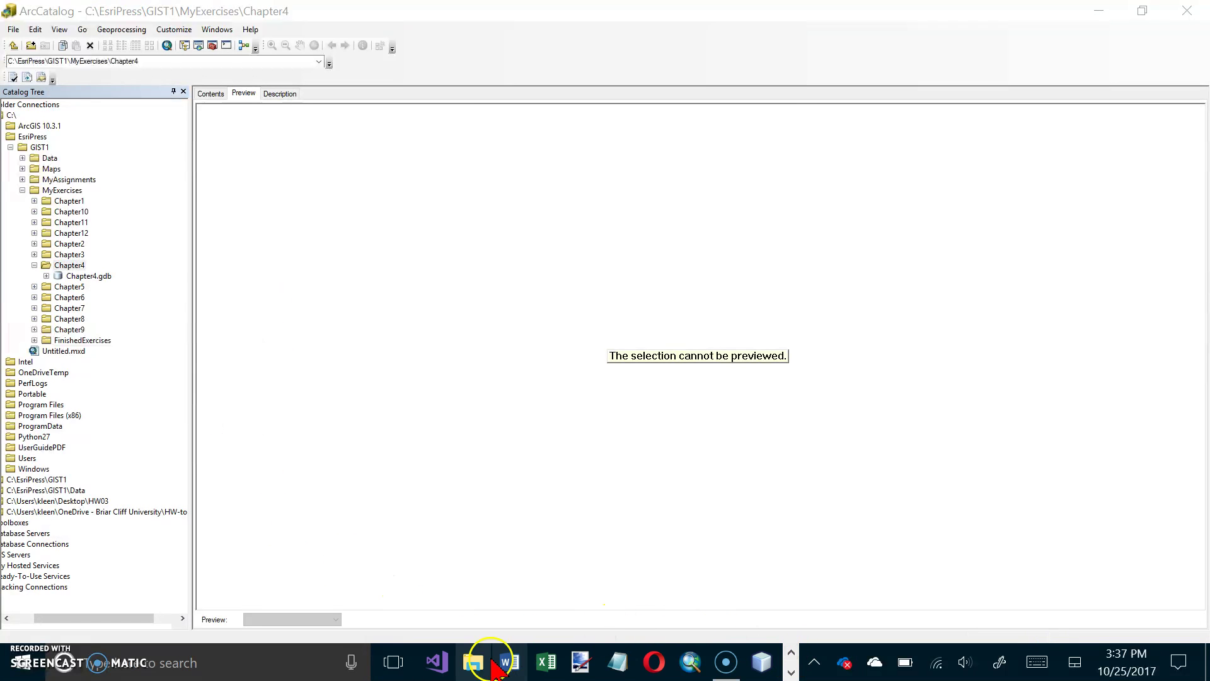
{"action": "left_click", "coordinate": [474, 662]}
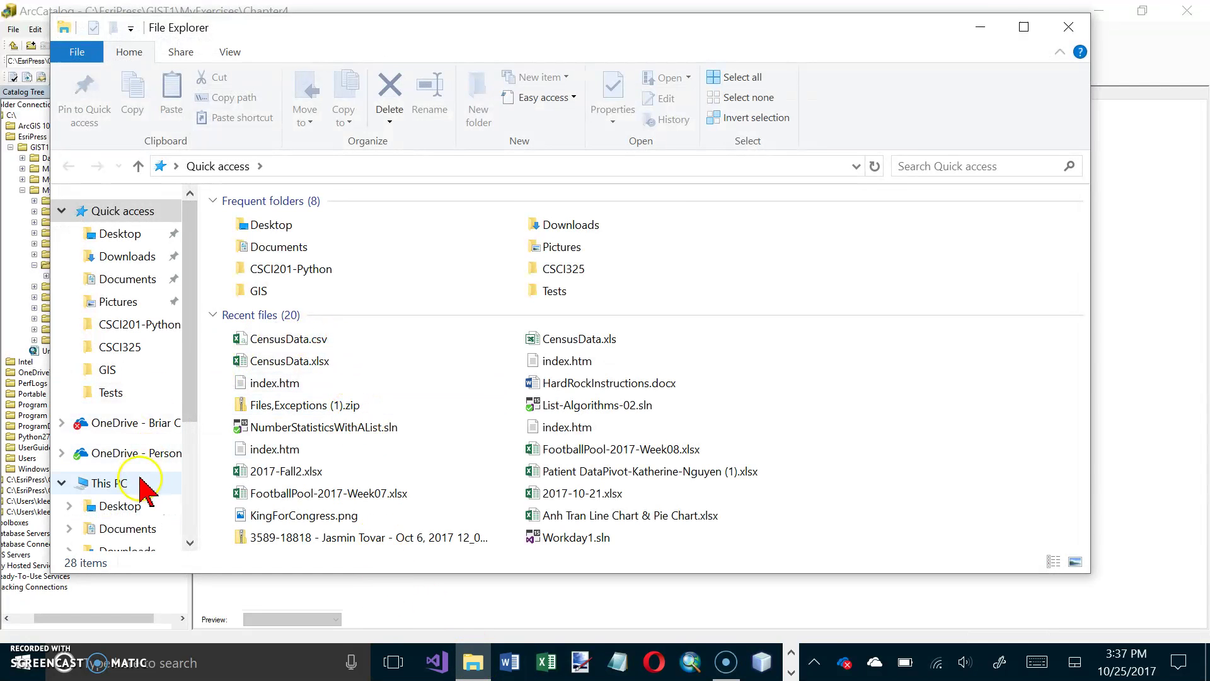
{"action": "scroll", "coordinate": [140, 491], "scroll_direction": "down", "scroll_amount": 3}
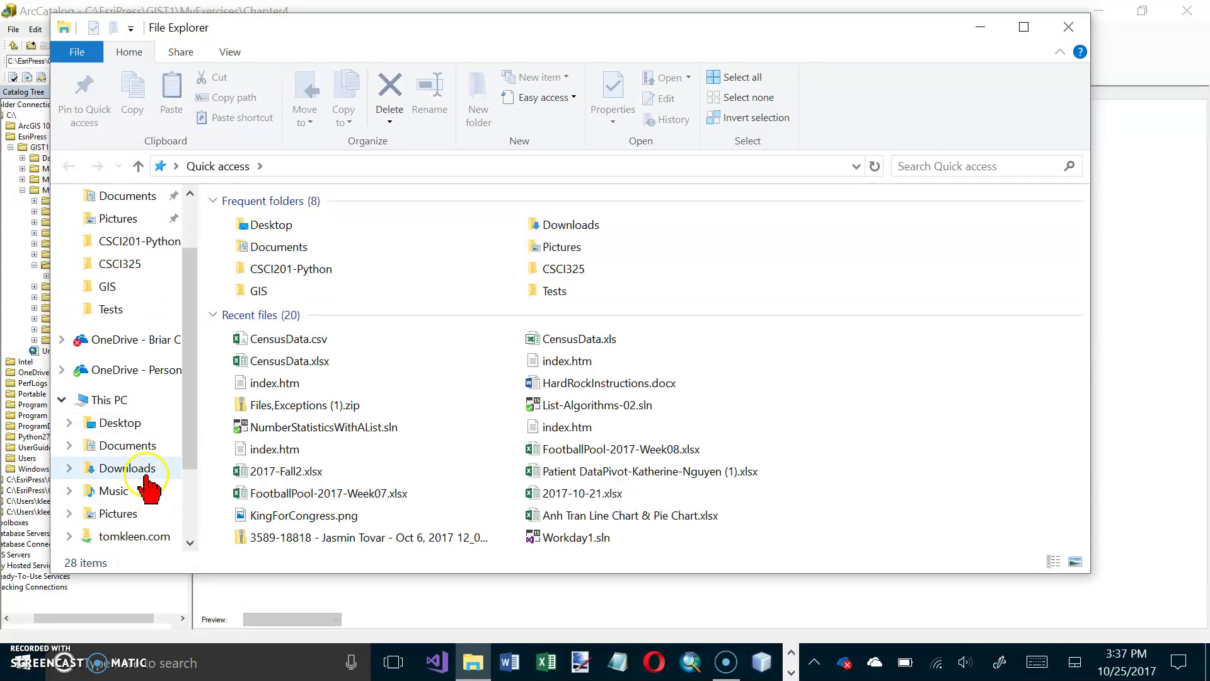
{"action": "scroll", "coordinate": [149, 479], "scroll_direction": "down", "scroll_amount": 1}
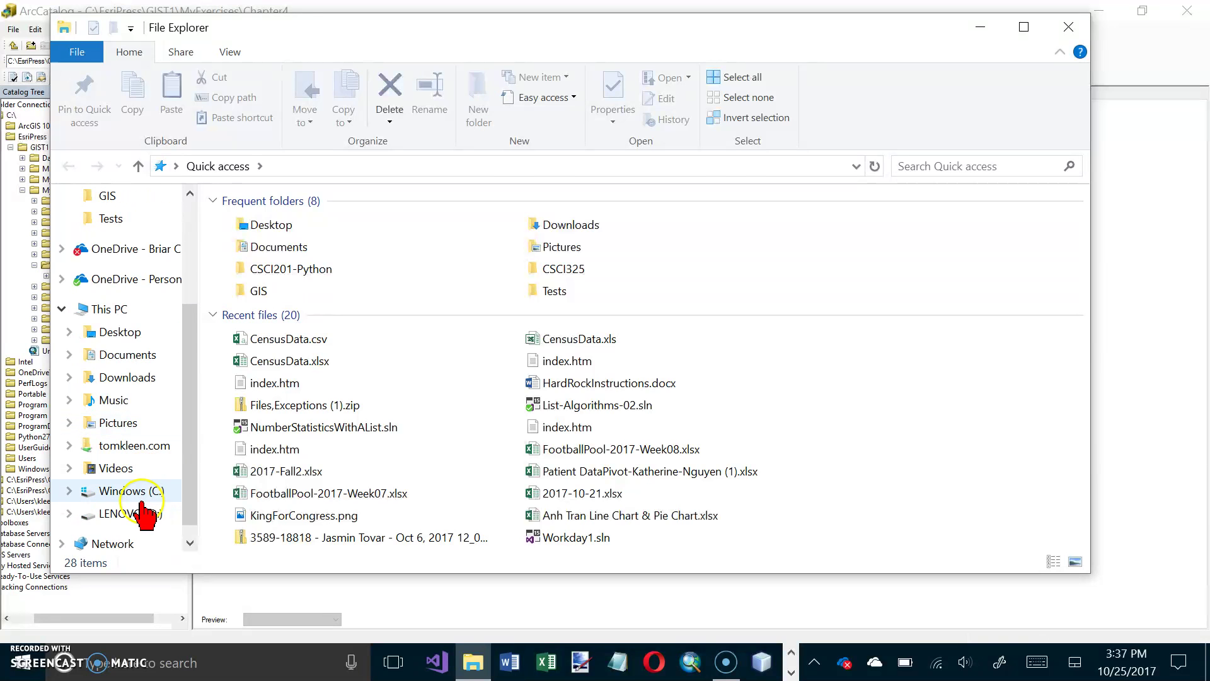
{"action": "left_click", "coordinate": [142, 490]}
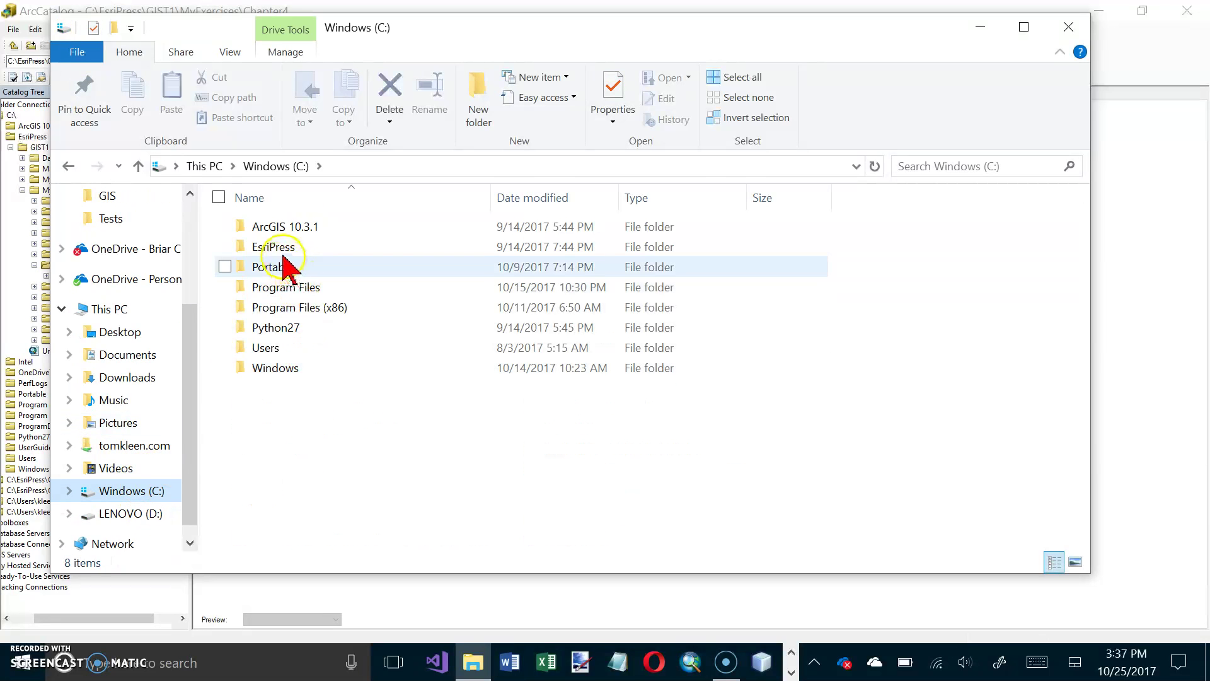
{"action": "double_click", "coordinate": [277, 249]}
{"action": "double_click", "coordinate": [272, 228]}
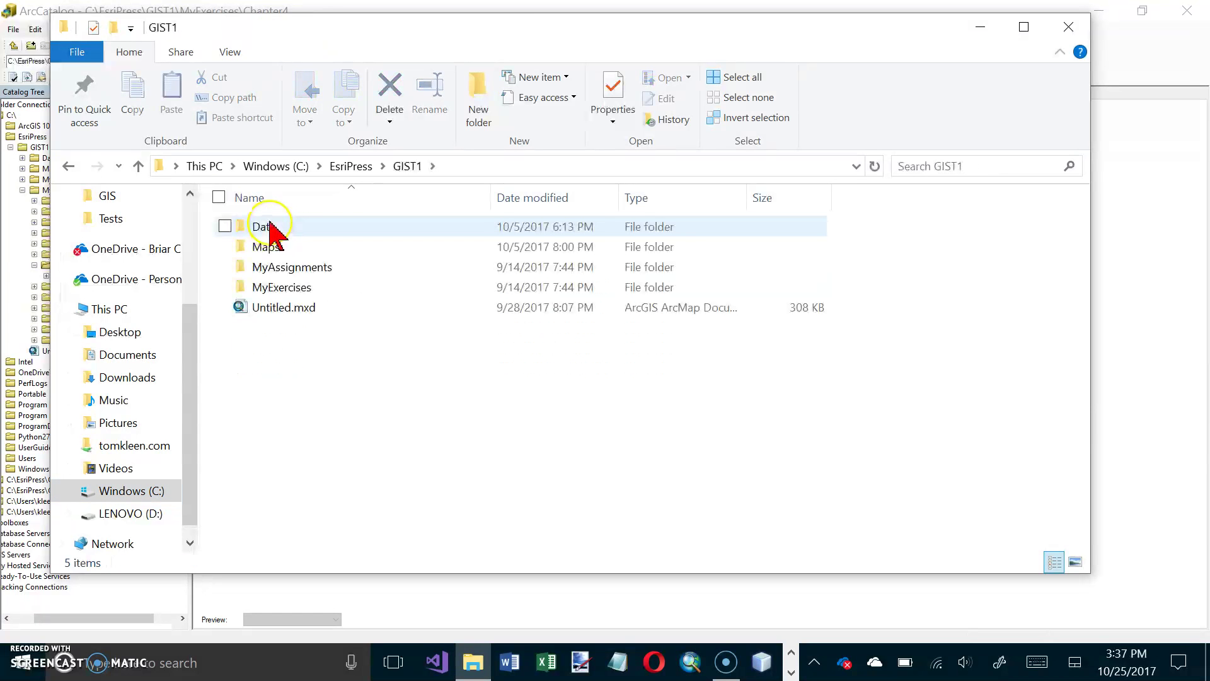
{"action": "left_click", "coordinate": [282, 290]}
{"action": "double_click", "coordinate": [282, 291]}
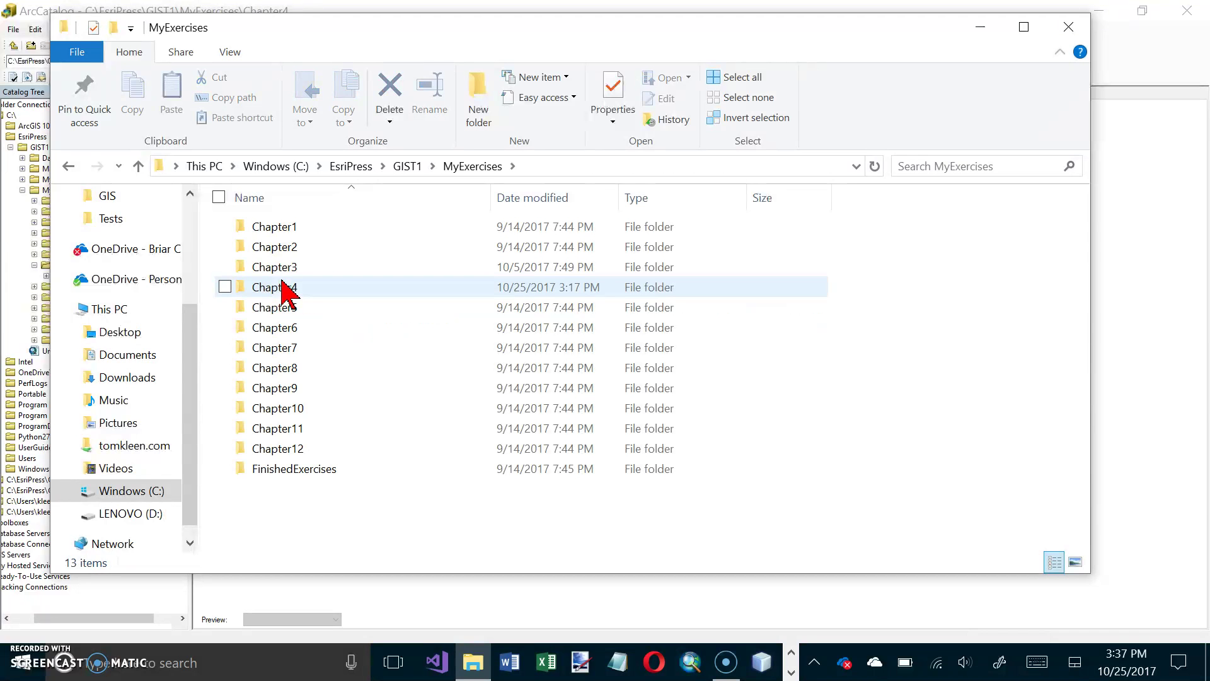
{"action": "double_click", "coordinate": [282, 289]}
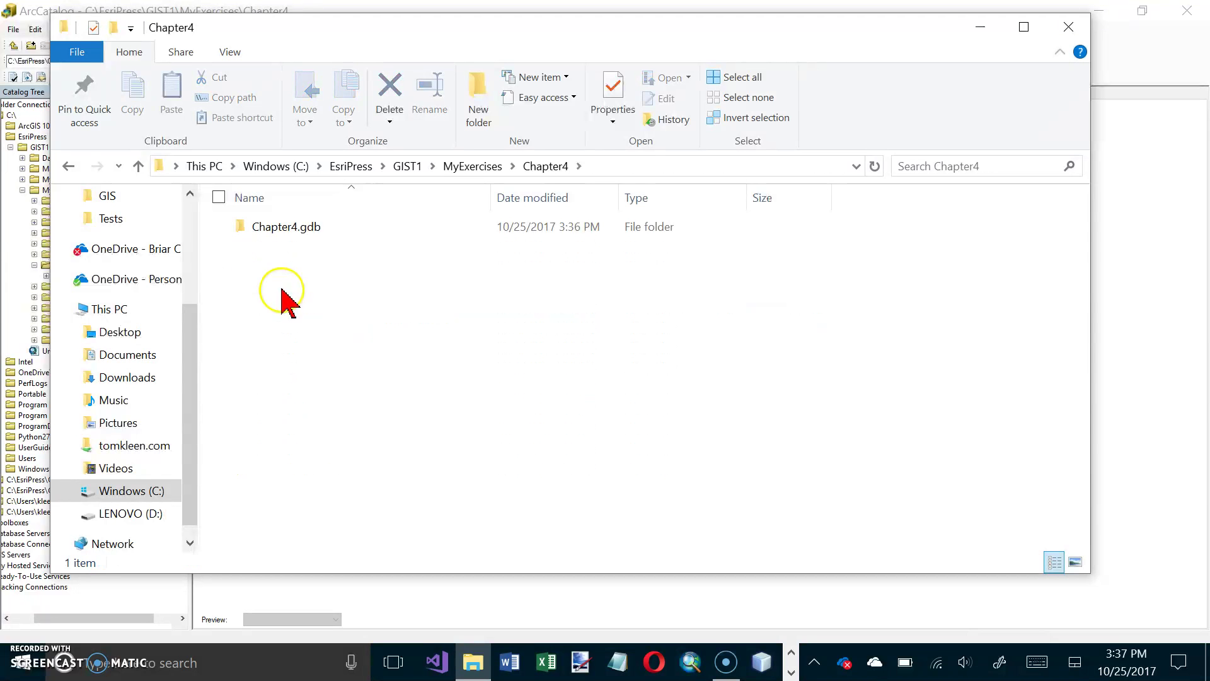
Check Chapter4.gdb's properties, showing 814 KB across 52 files, then close them
{"action": "left_click", "coordinate": [280, 232]}
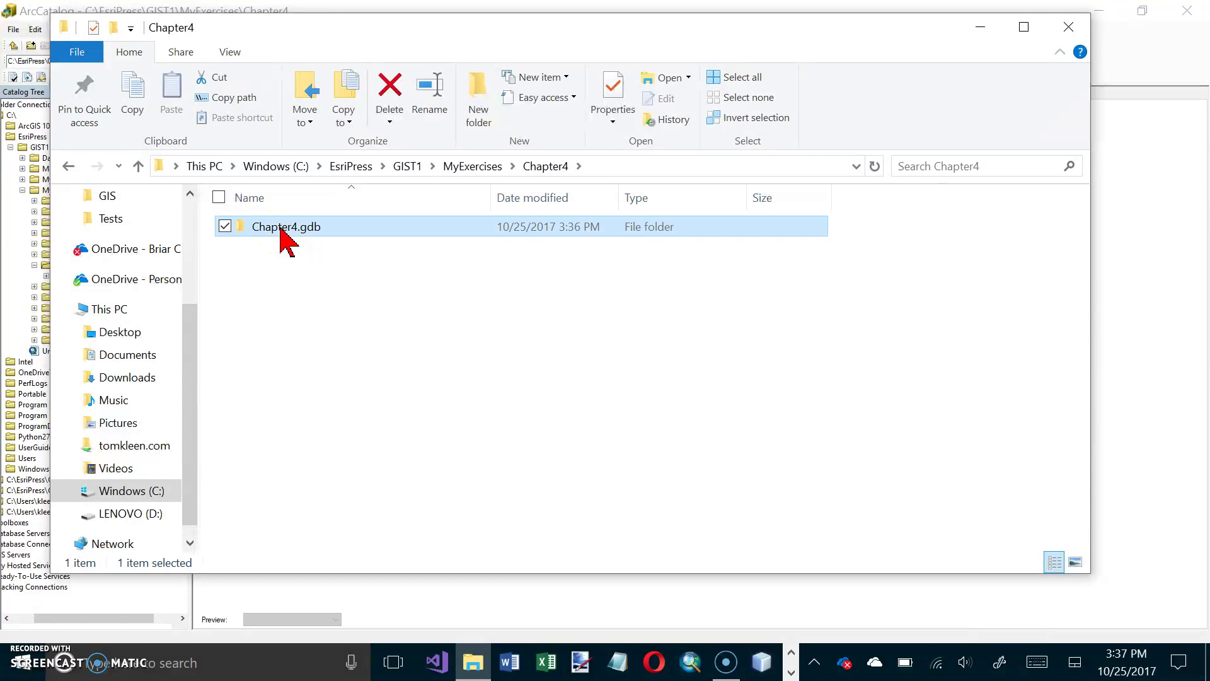
{"action": "right_click", "coordinate": [280, 232]}
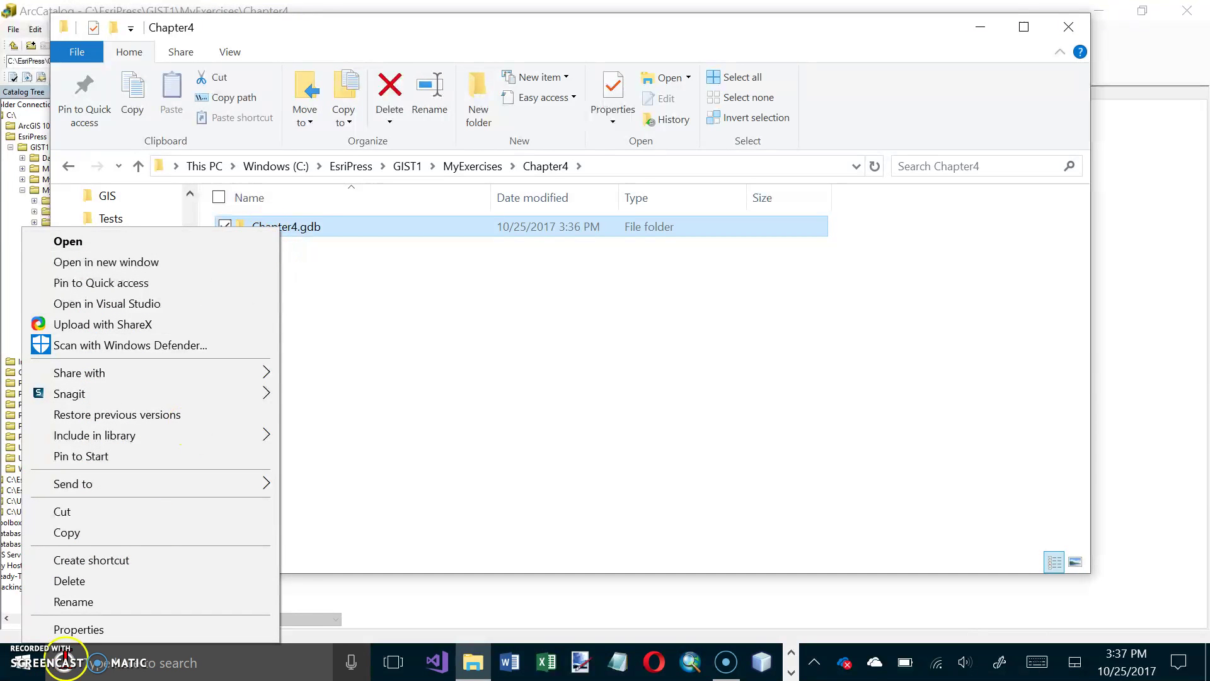
{"action": "left_click", "coordinate": [81, 630]}
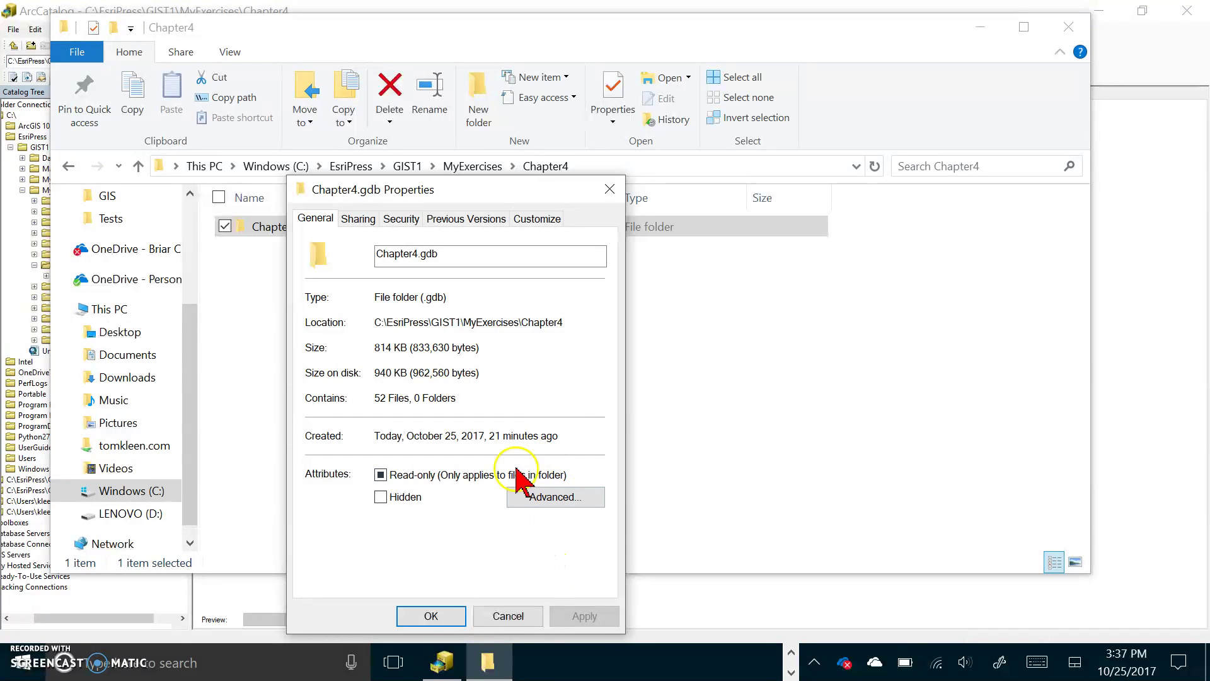
{"action": "left_click", "coordinate": [452, 618]}
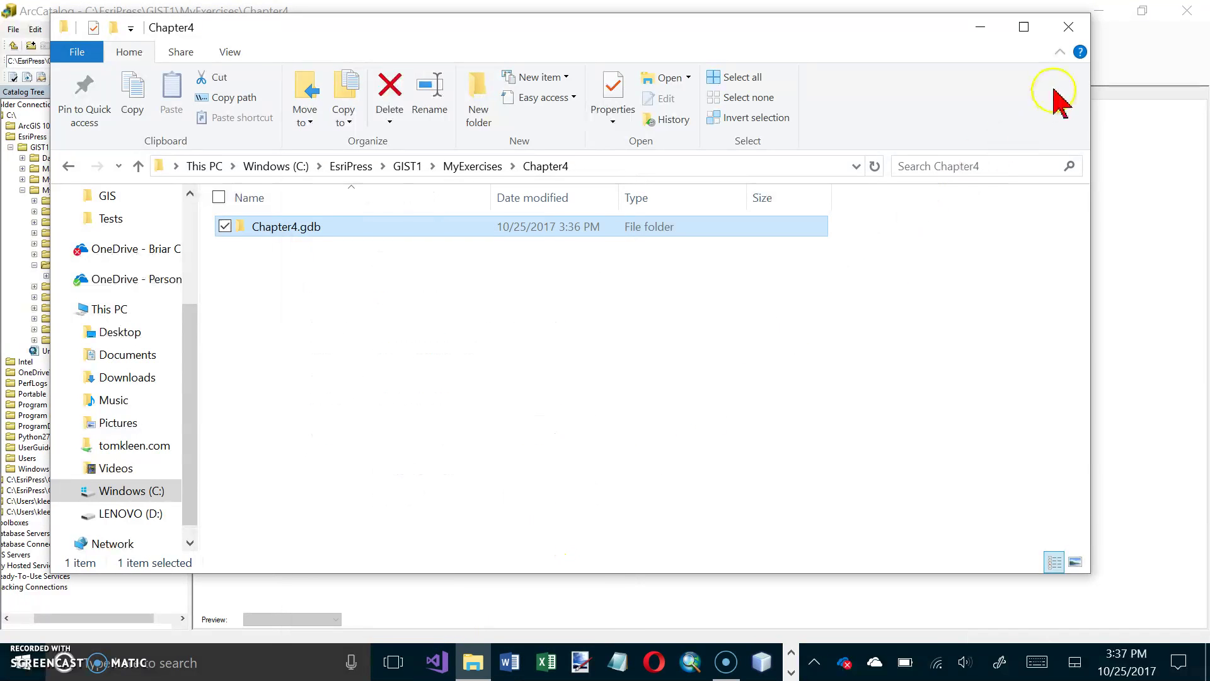
Back in ArcCatalog, run Uncompress File Geodatabase on Chapter4.gdb
{"action": "left_click", "coordinate": [1069, 27]}
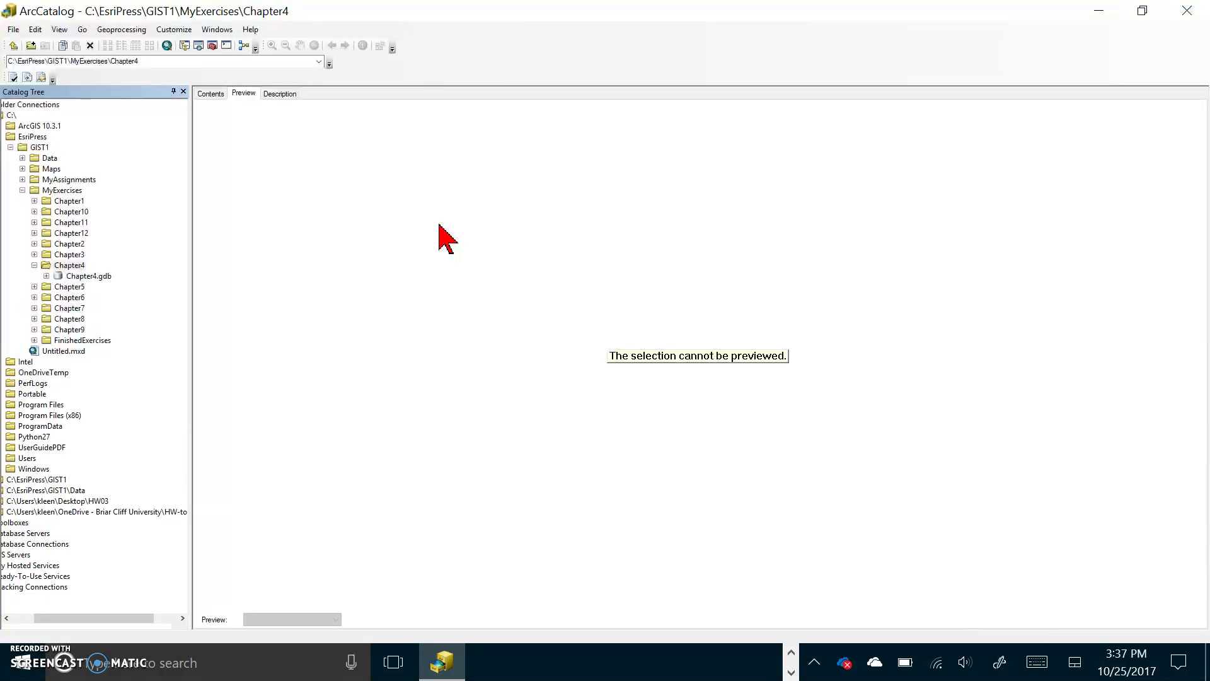
{"action": "right_click", "coordinate": [90, 278]}
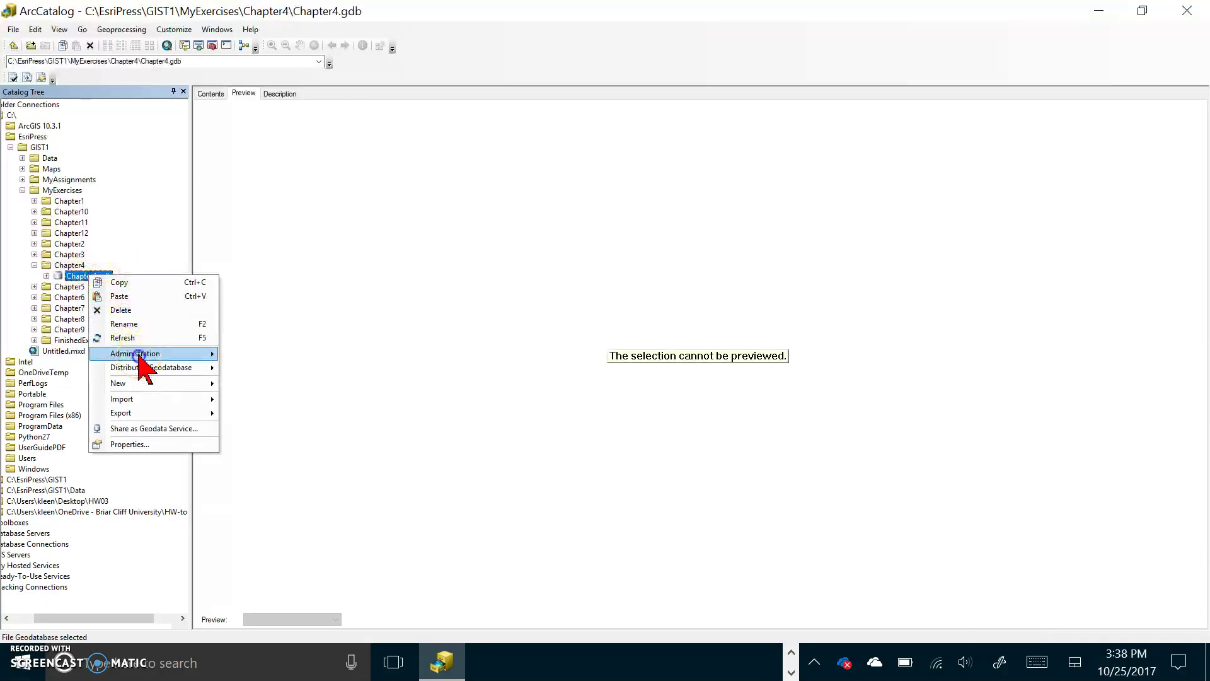
{"action": "left_click", "coordinate": [168, 356]}
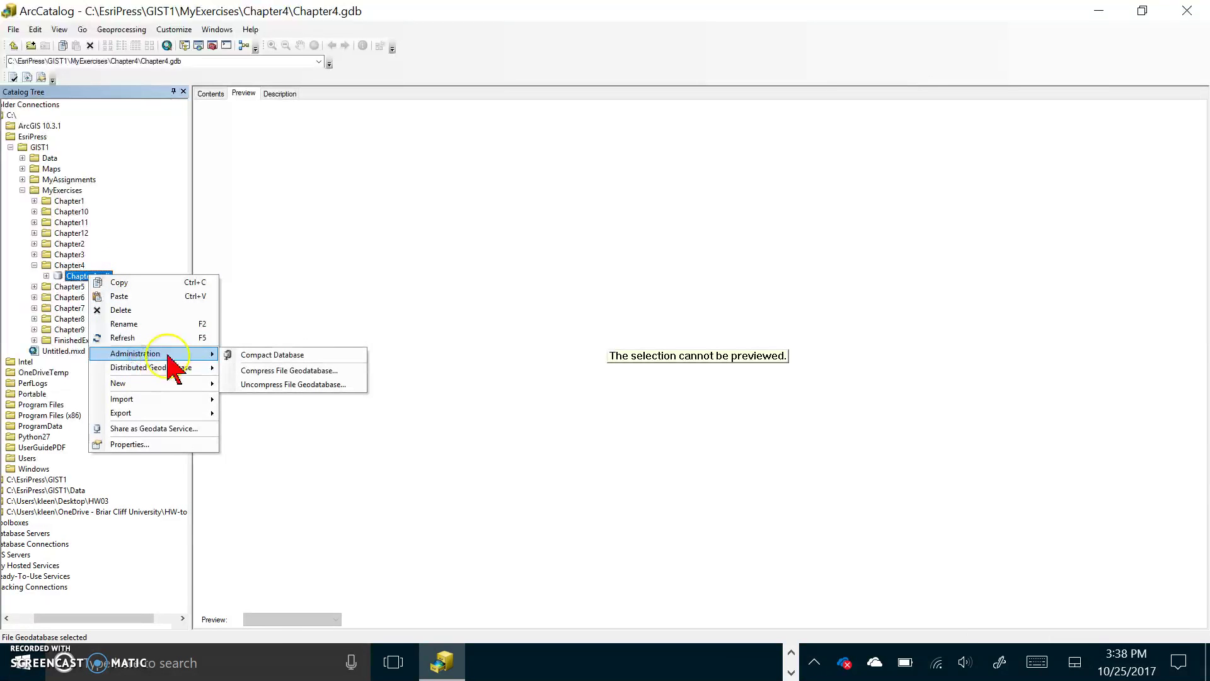
{"action": "left_click", "coordinate": [277, 384]}
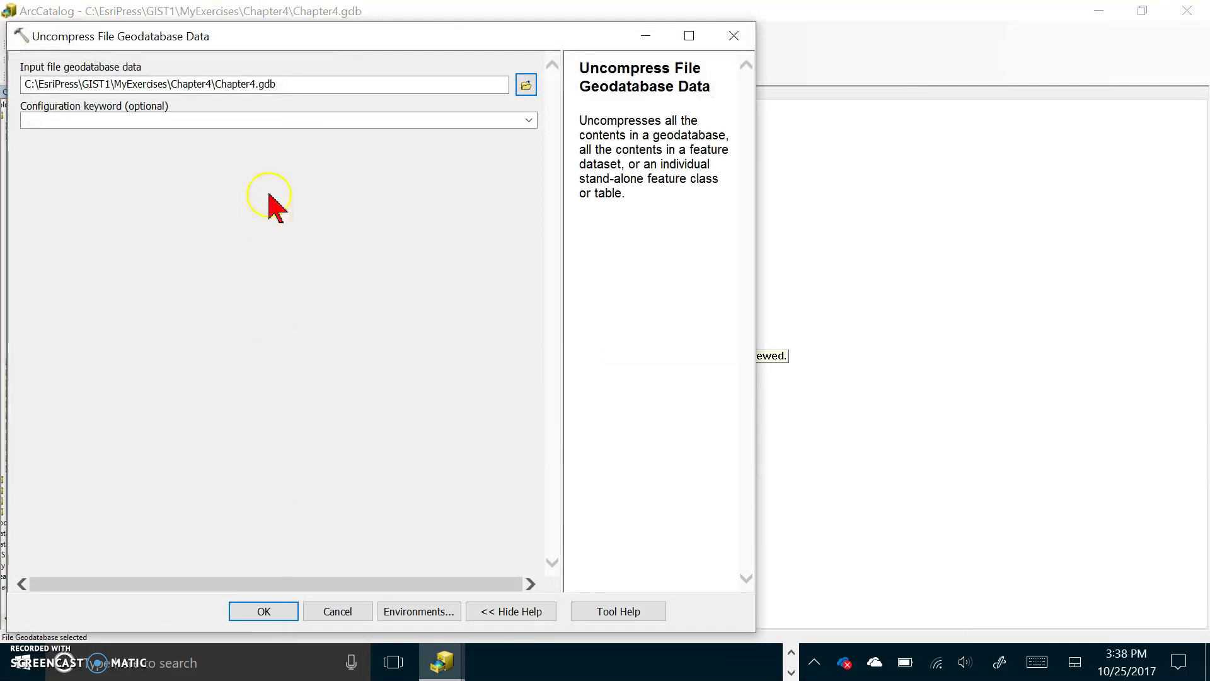
{"action": "left_click", "coordinate": [296, 621]}
{"action": "left_click", "coordinate": [281, 611]}
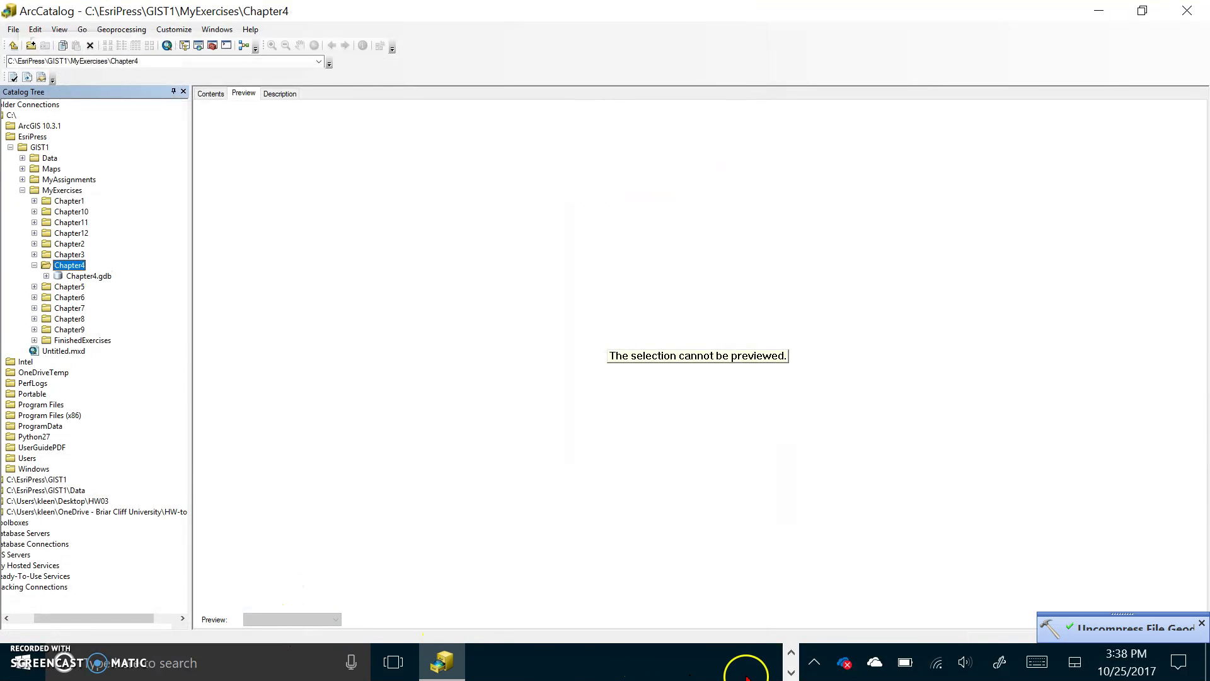
{"action": "left_click", "coordinate": [793, 652]}
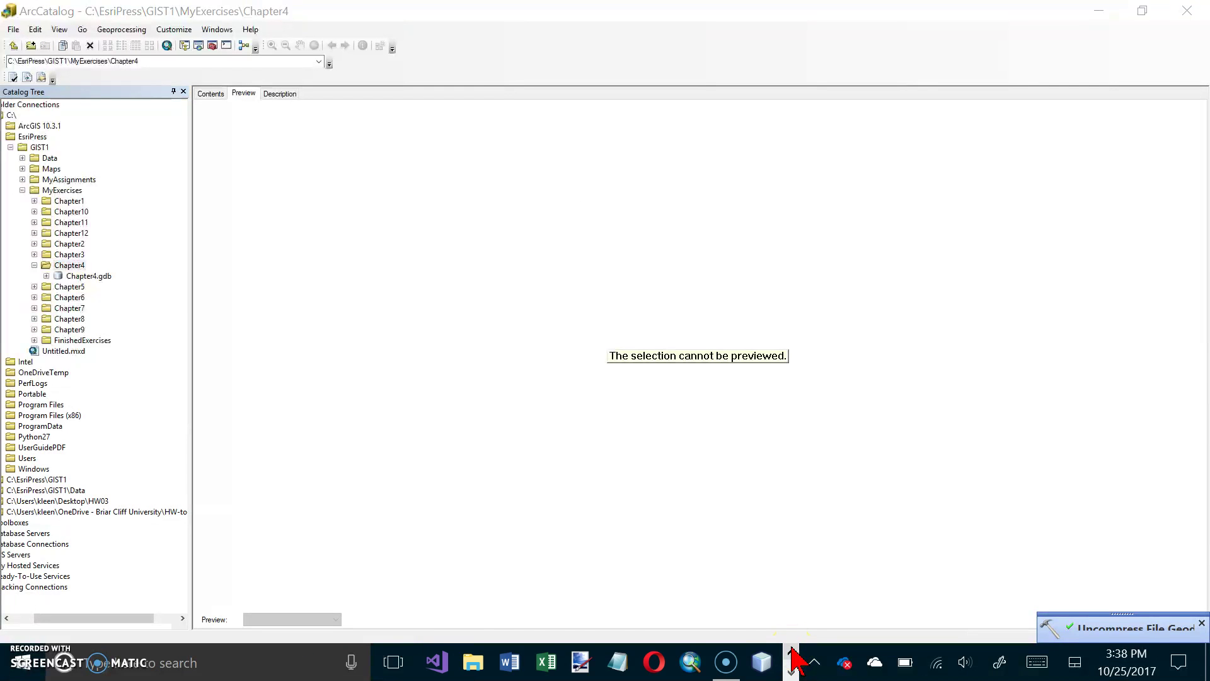
{"action": "left_click", "coordinate": [474, 663]}
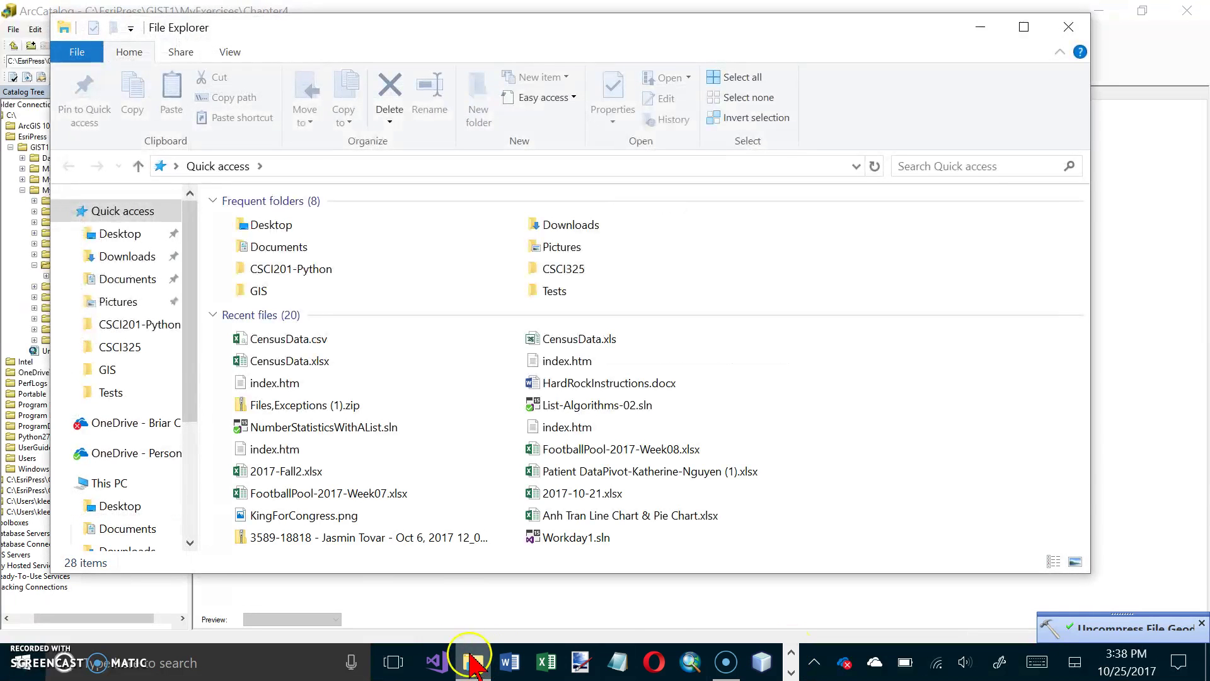
{"action": "scroll", "coordinate": [184, 501], "scroll_direction": "down", "scroll_amount": 3}
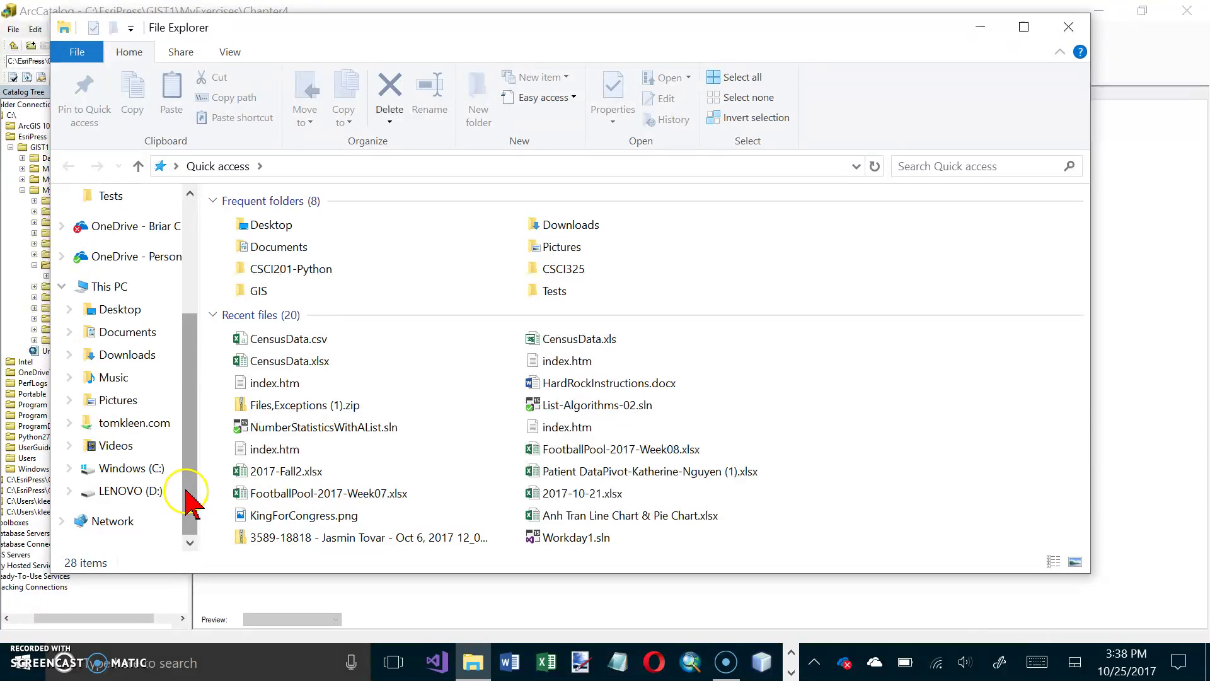
{"action": "left_click", "coordinate": [149, 470]}
{"action": "double_click", "coordinate": [273, 247]}
{"action": "left_click", "coordinate": [271, 233]}
{"action": "double_click", "coordinate": [271, 234]}
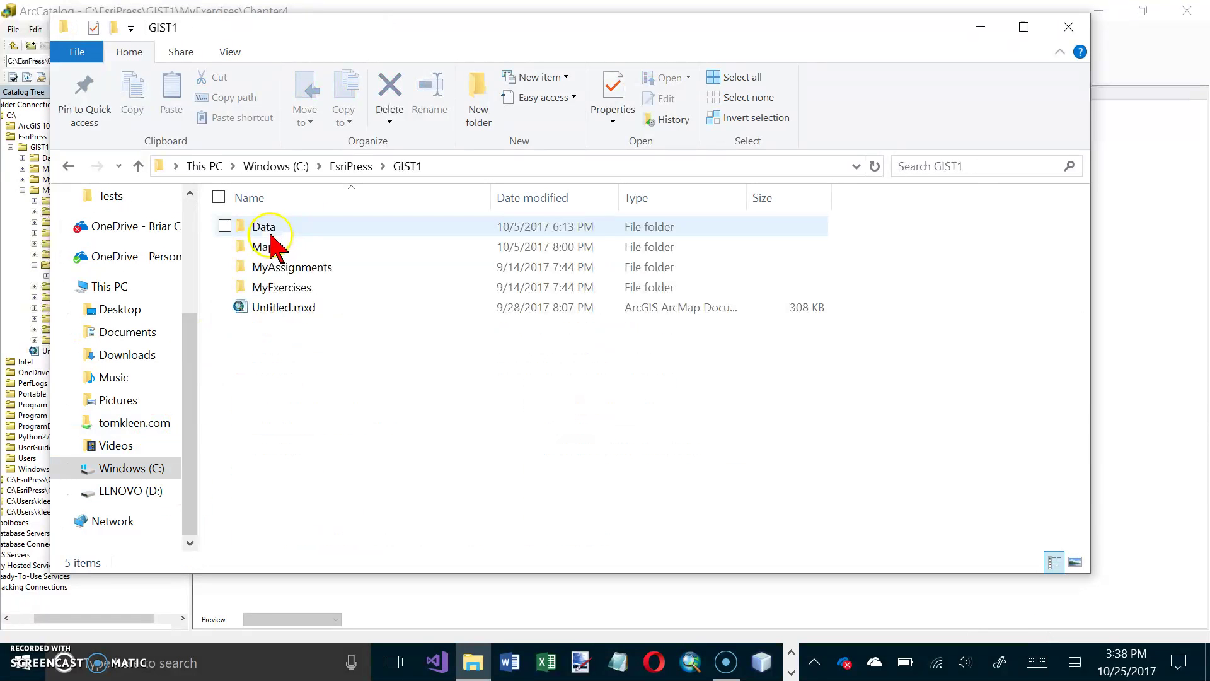
{"action": "double_click", "coordinate": [278, 289]}
{"action": "double_click", "coordinate": [280, 288]}
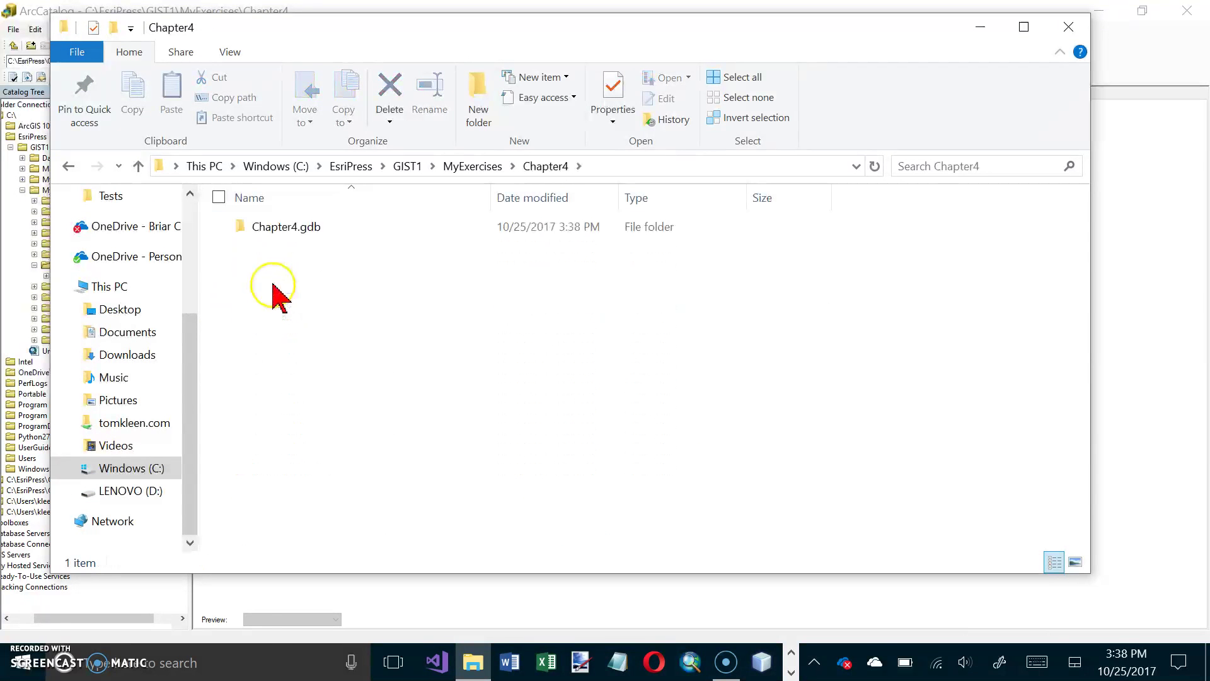
{"action": "left_click", "coordinate": [273, 230]}
{"action": "right_click", "coordinate": [272, 227]}
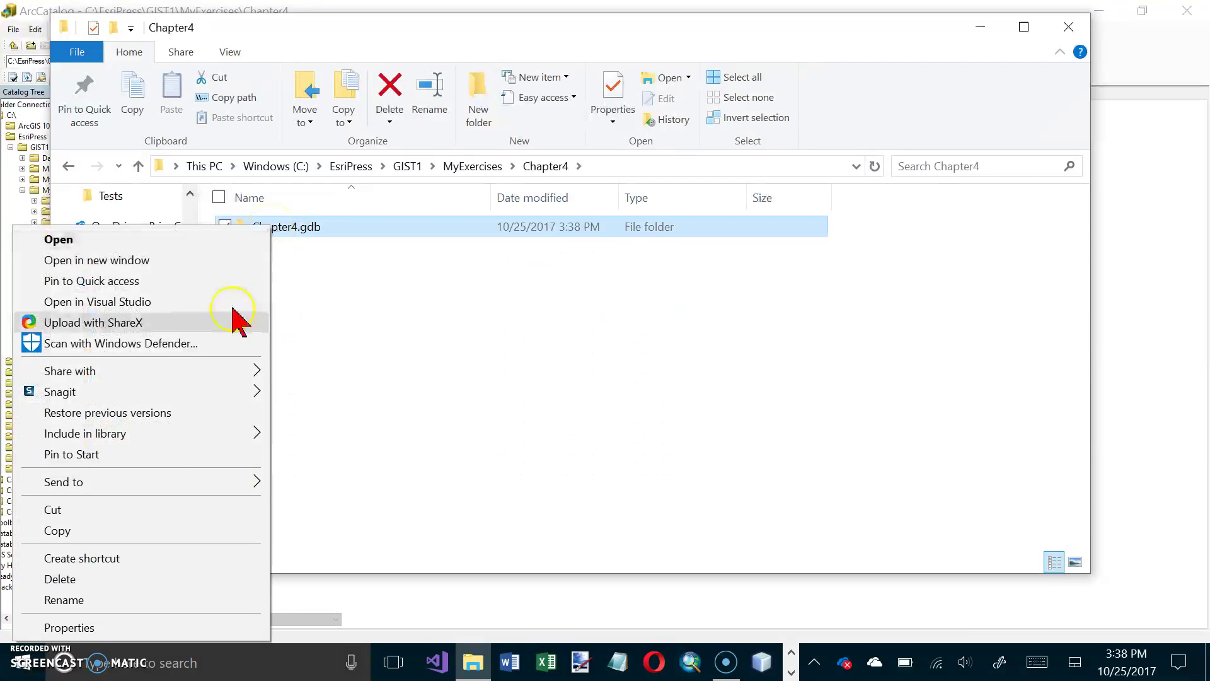
{"action": "left_click", "coordinate": [123, 625]}
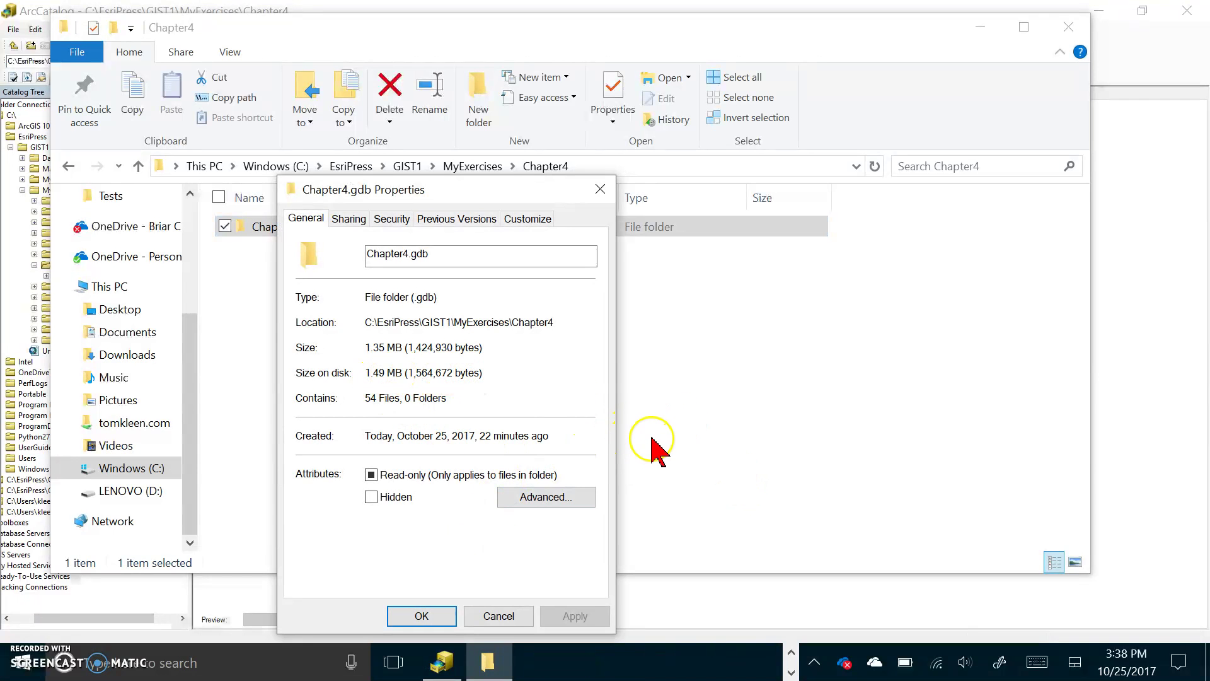
{"action": "left_click", "coordinate": [421, 616]}
{"action": "left_click", "coordinate": [1069, 26]}
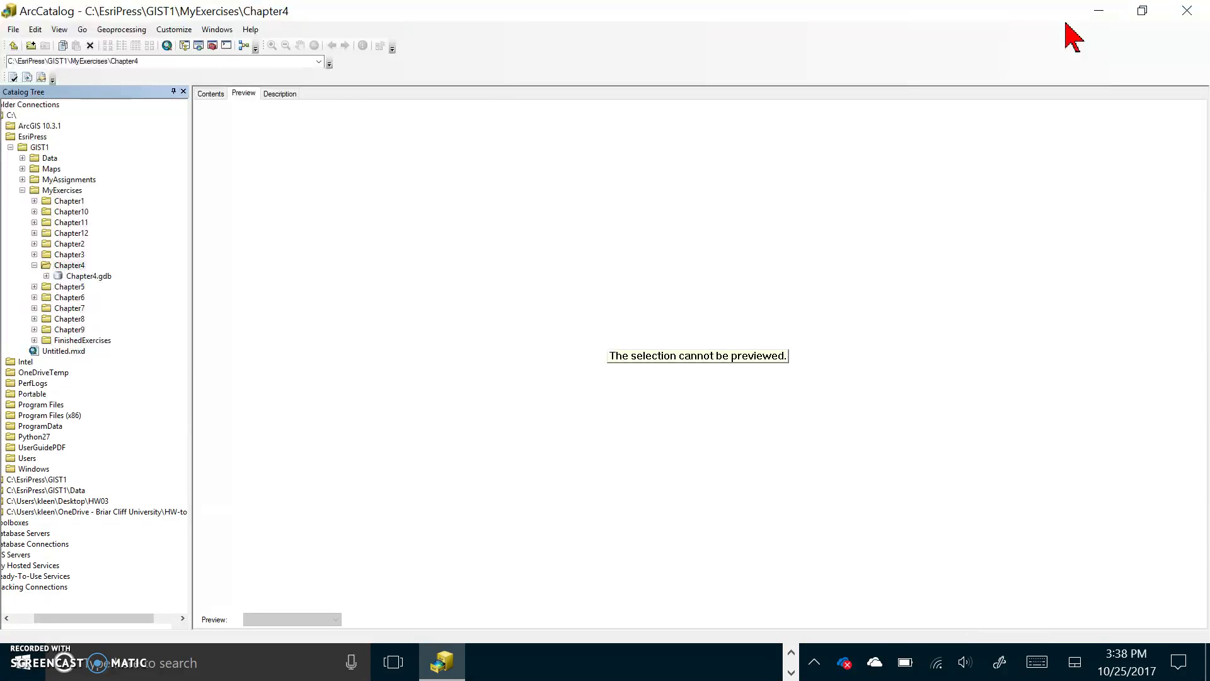
Exit ArcCatalog by closing its window
{"action": "left_click", "coordinate": [1180, 10]}
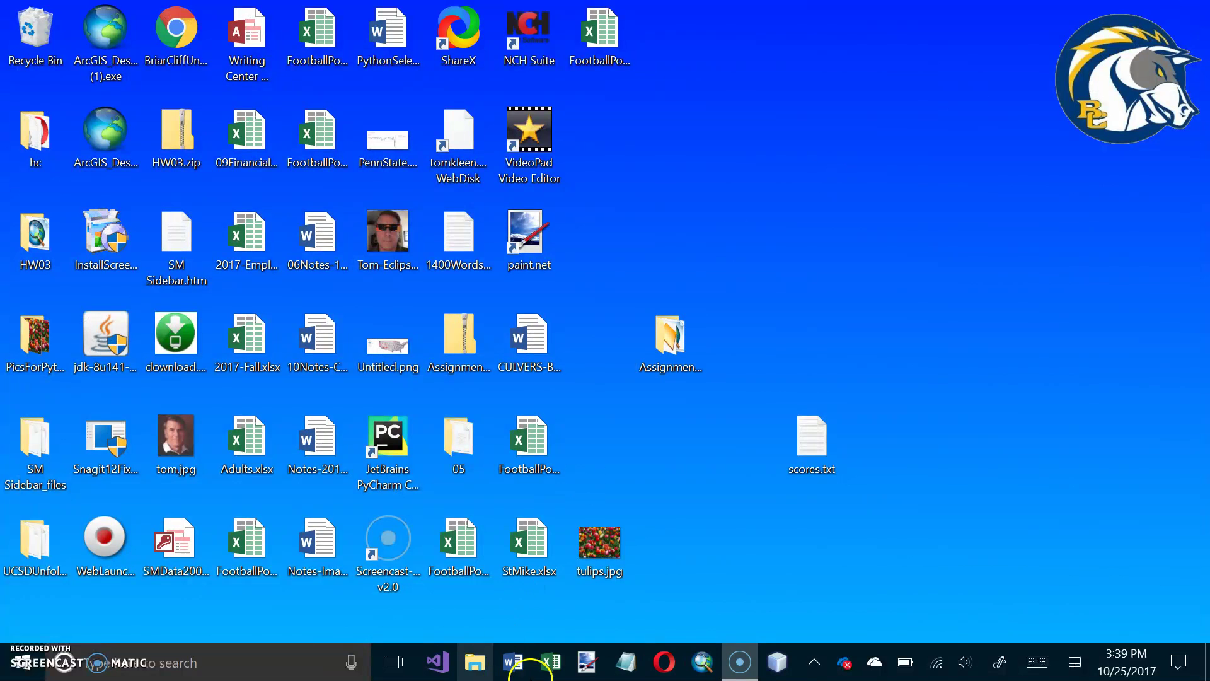
Launch ArcMap and cancel the Open ArcMap Document browse from Getting Started
{"action": "left_click", "coordinate": [701, 663]}
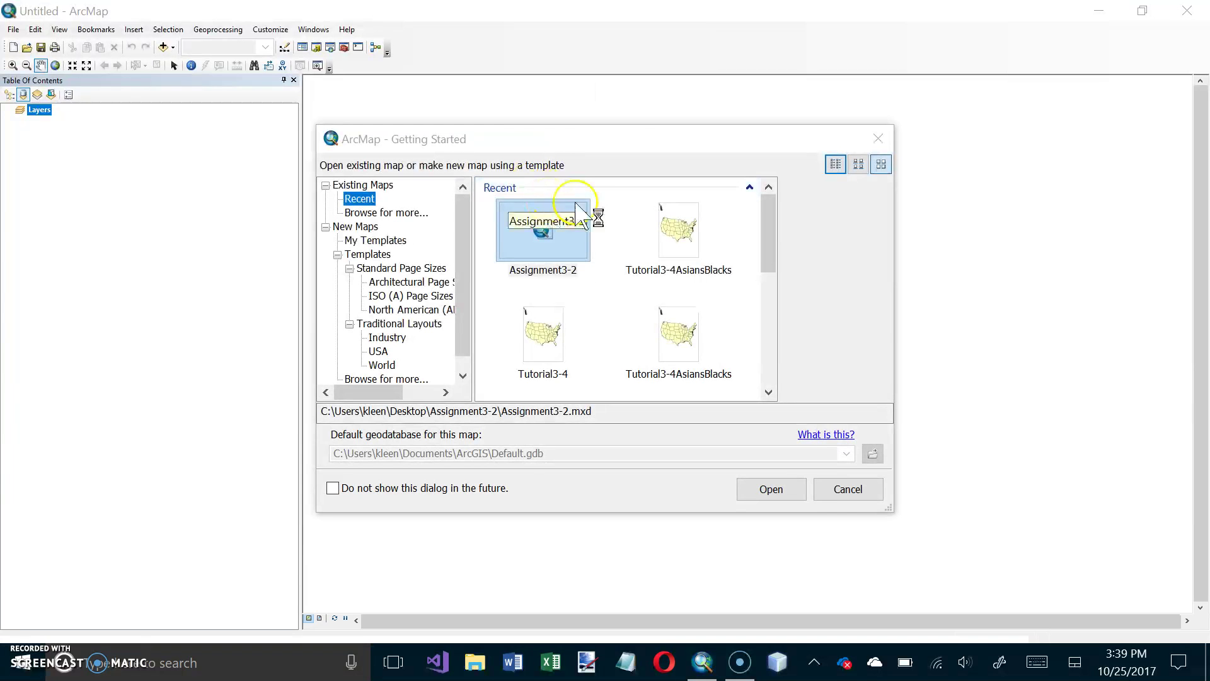
{"action": "left_click", "coordinate": [764, 231]}
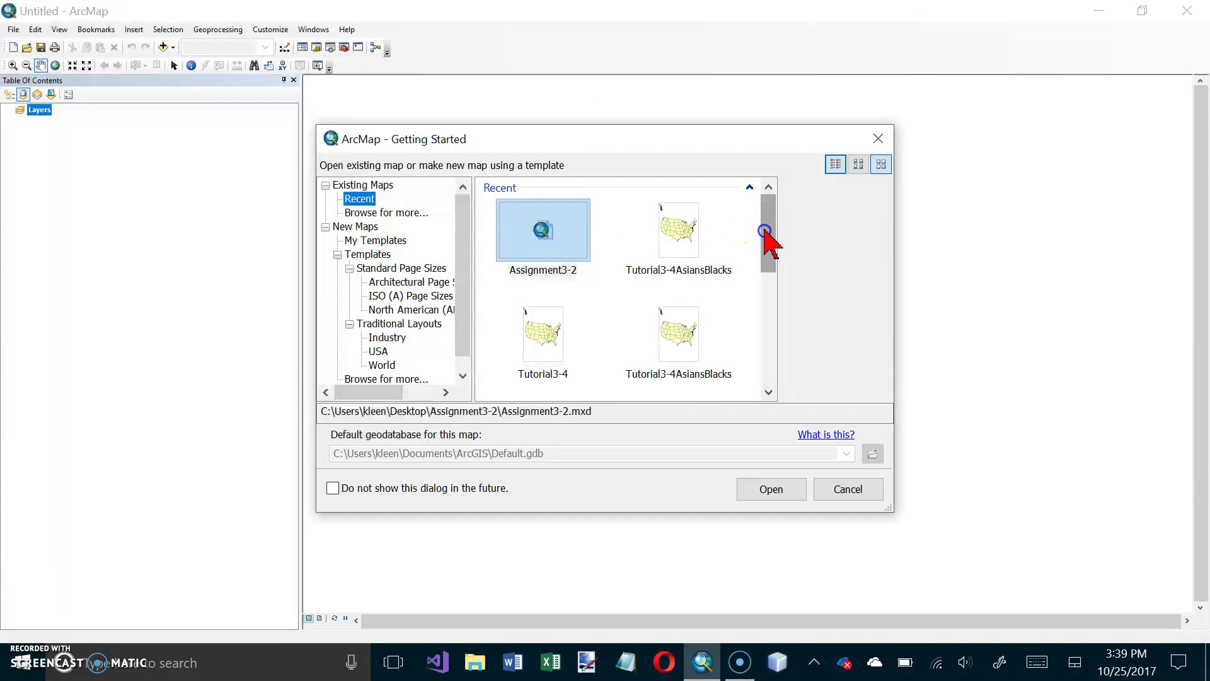
{"action": "left_click_drag", "start_coordinate": [764, 231], "coordinate": [764, 198]}
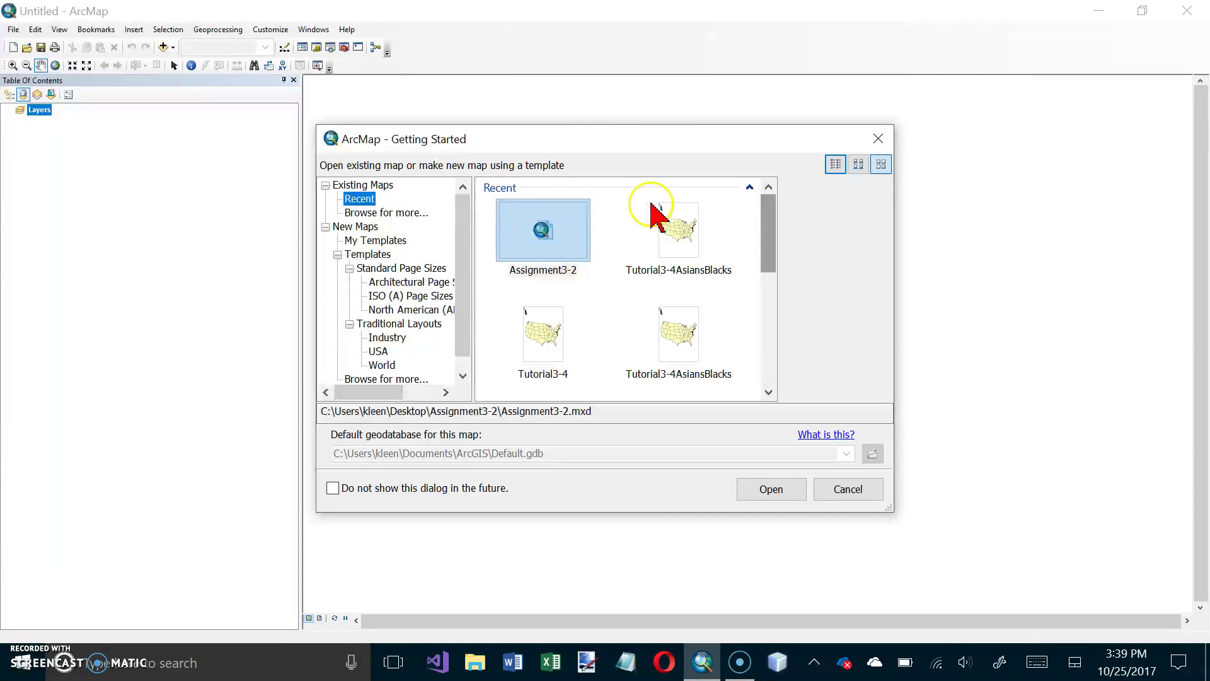
{"action": "left_click", "coordinate": [407, 217]}
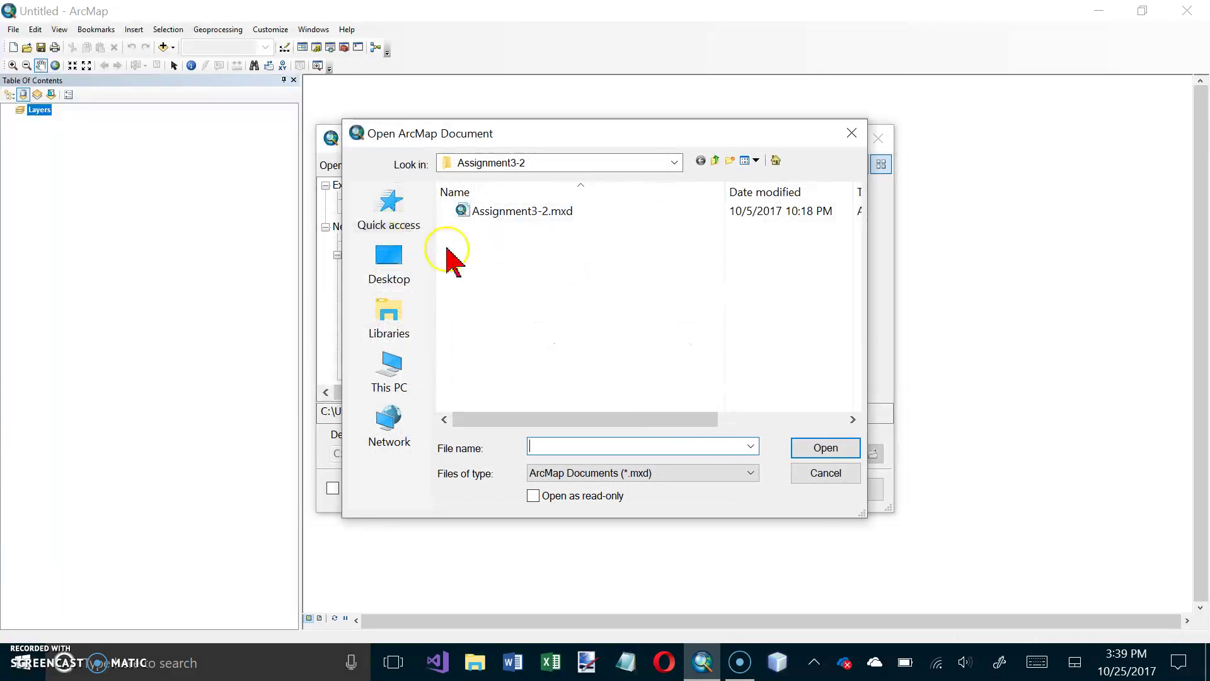
{"action": "left_click", "coordinate": [822, 476]}
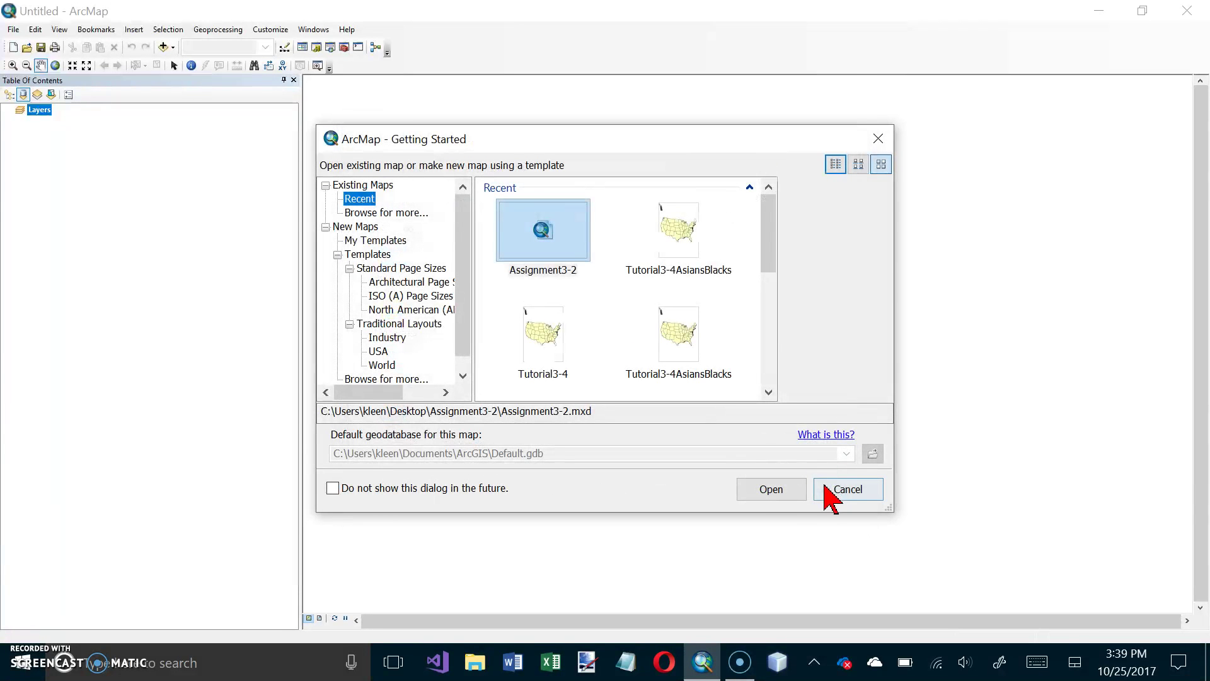
Dismiss Getting Started and open Add Data, moving up to the GIST1 folder
{"action": "left_click", "coordinate": [841, 490]}
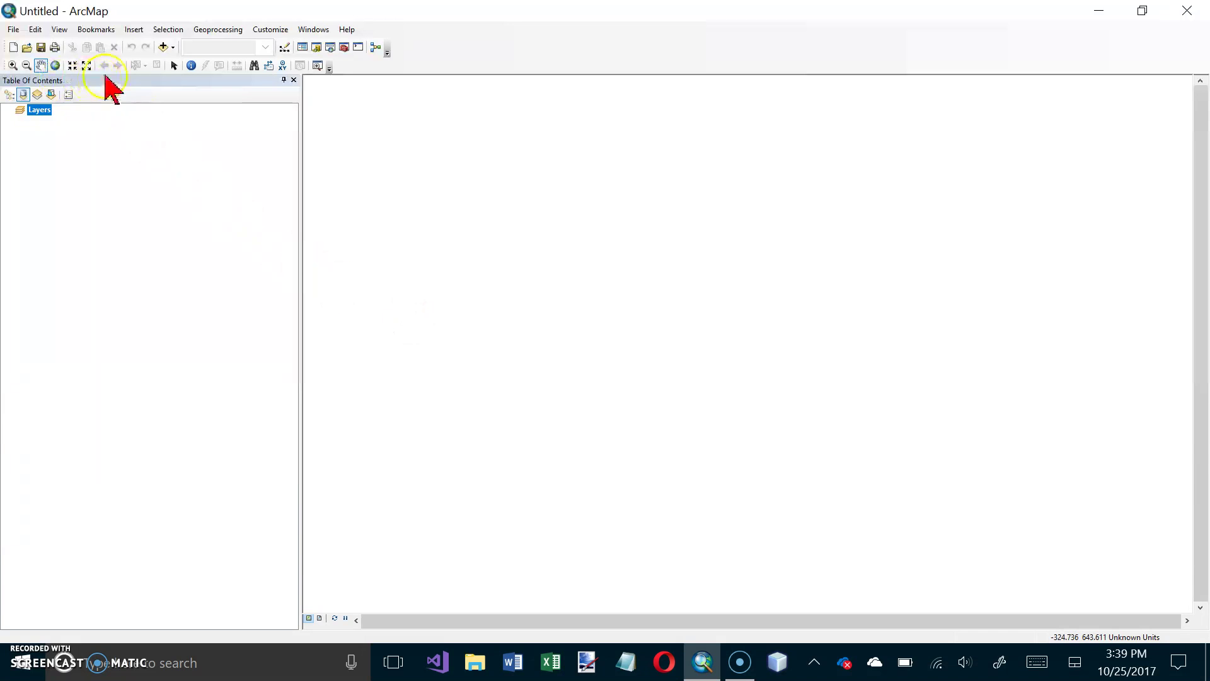
{"action": "left_click", "coordinate": [173, 47]}
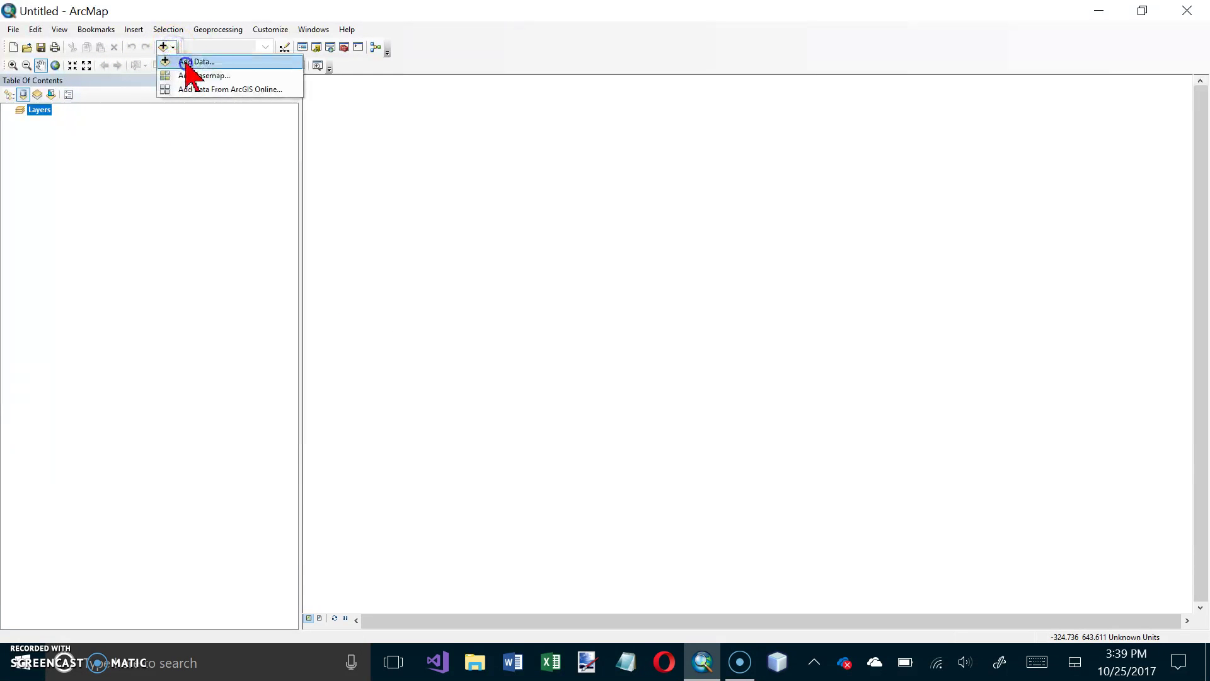
{"action": "left_click", "coordinate": [192, 61]}
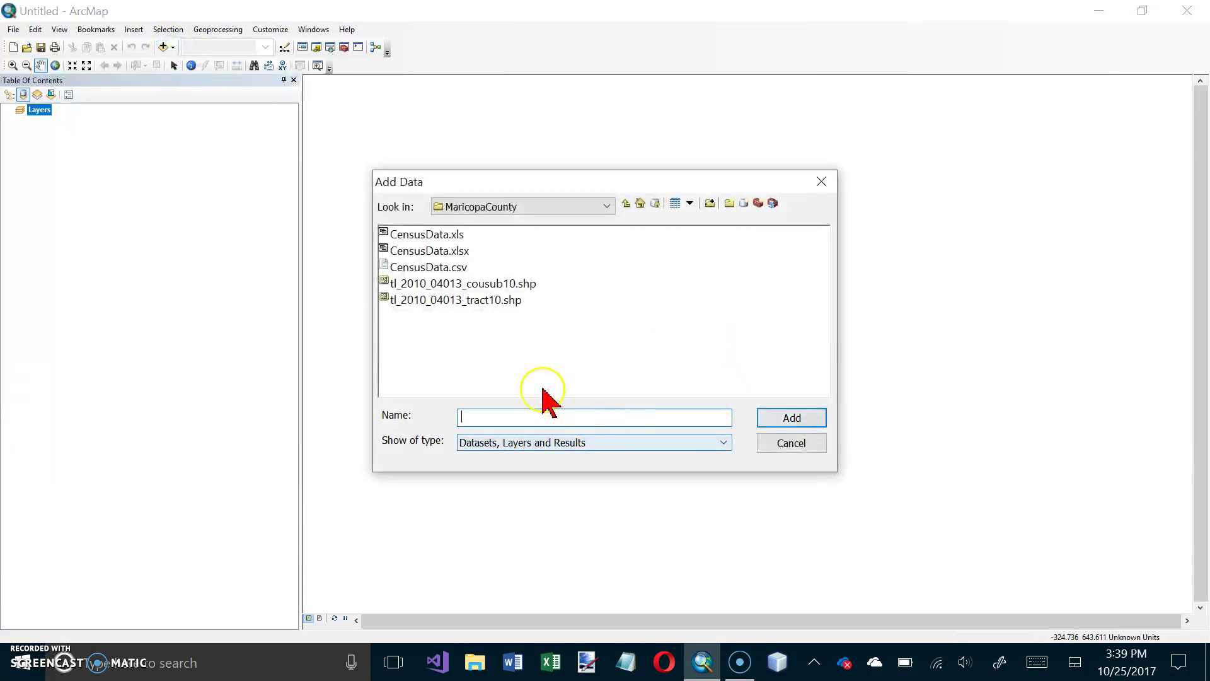
{"action": "left_click", "coordinate": [457, 267]}
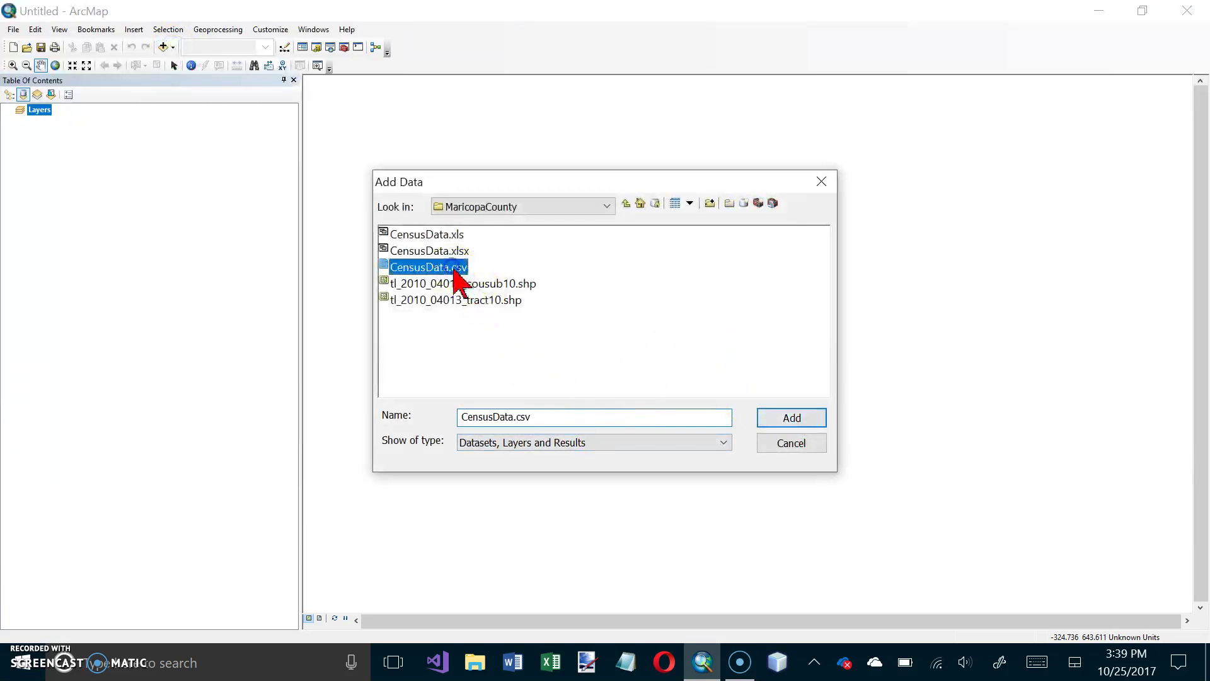
{"action": "left_click", "coordinate": [464, 302], "text": "shift"}
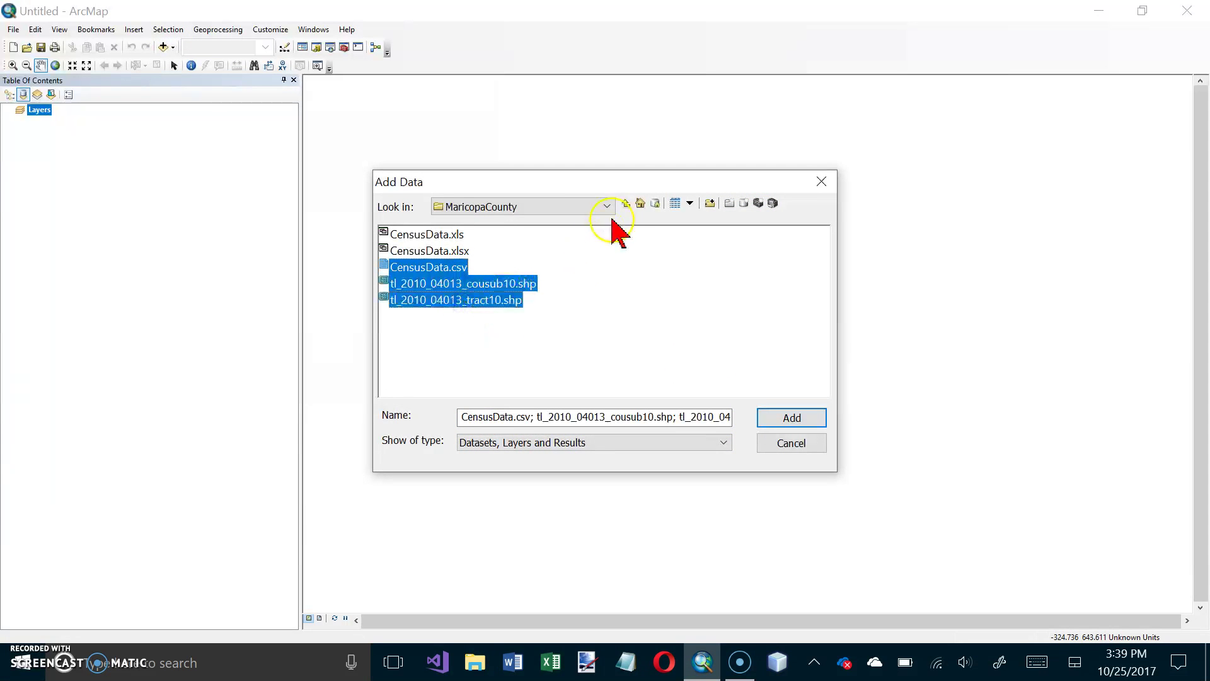
{"action": "left_click", "coordinate": [625, 203]}
{"action": "left_click", "coordinate": [626, 204]}
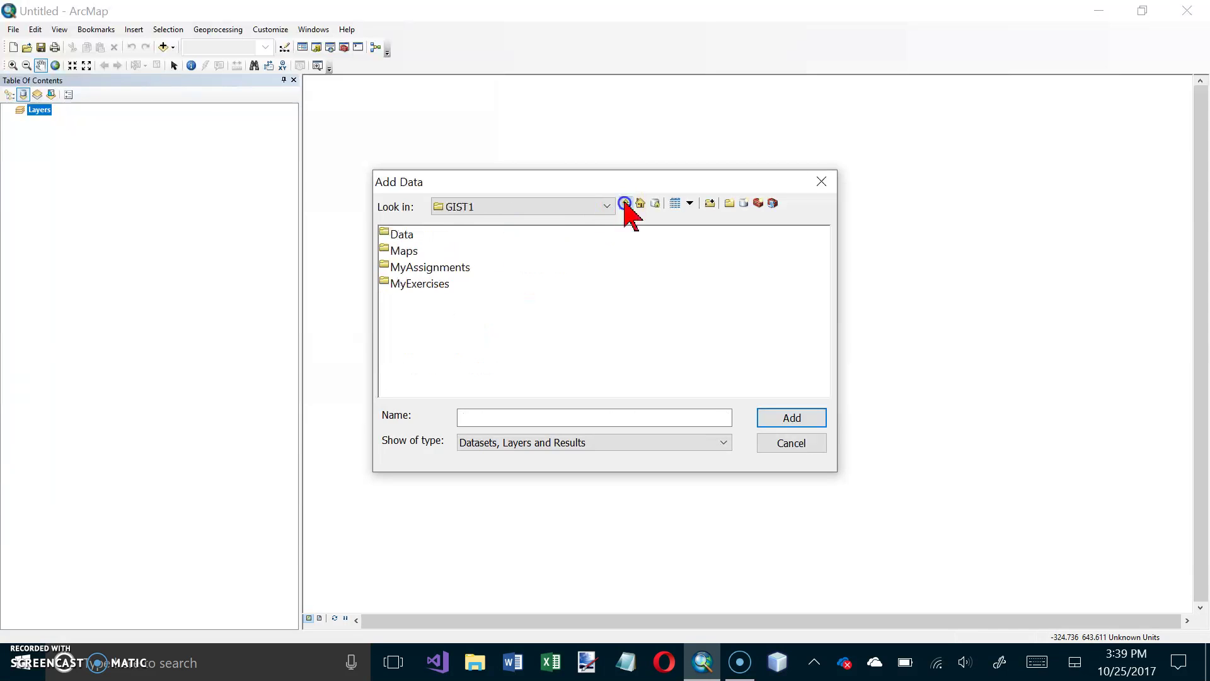
Add CensusTractData, Cities and tl_2010_04013_tract10 from MyExercises\Chapter4\Chapter4.gdb
{"action": "double_click", "coordinate": [435, 284]}
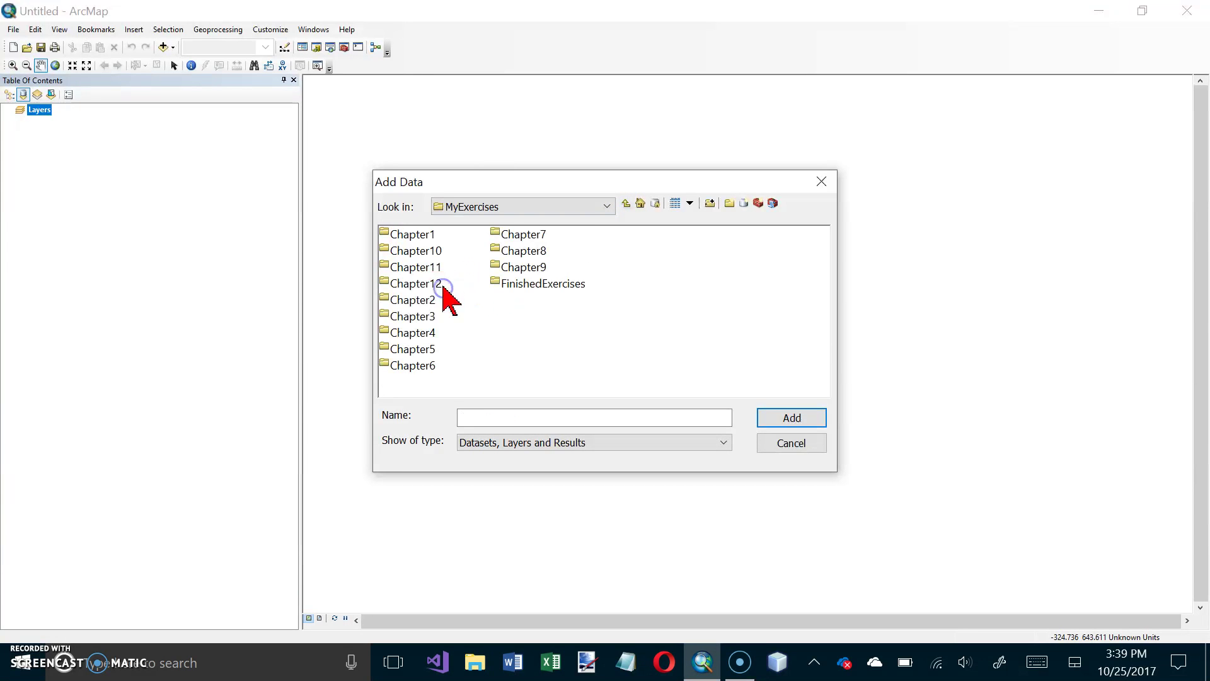
{"action": "double_click", "coordinate": [435, 333]}
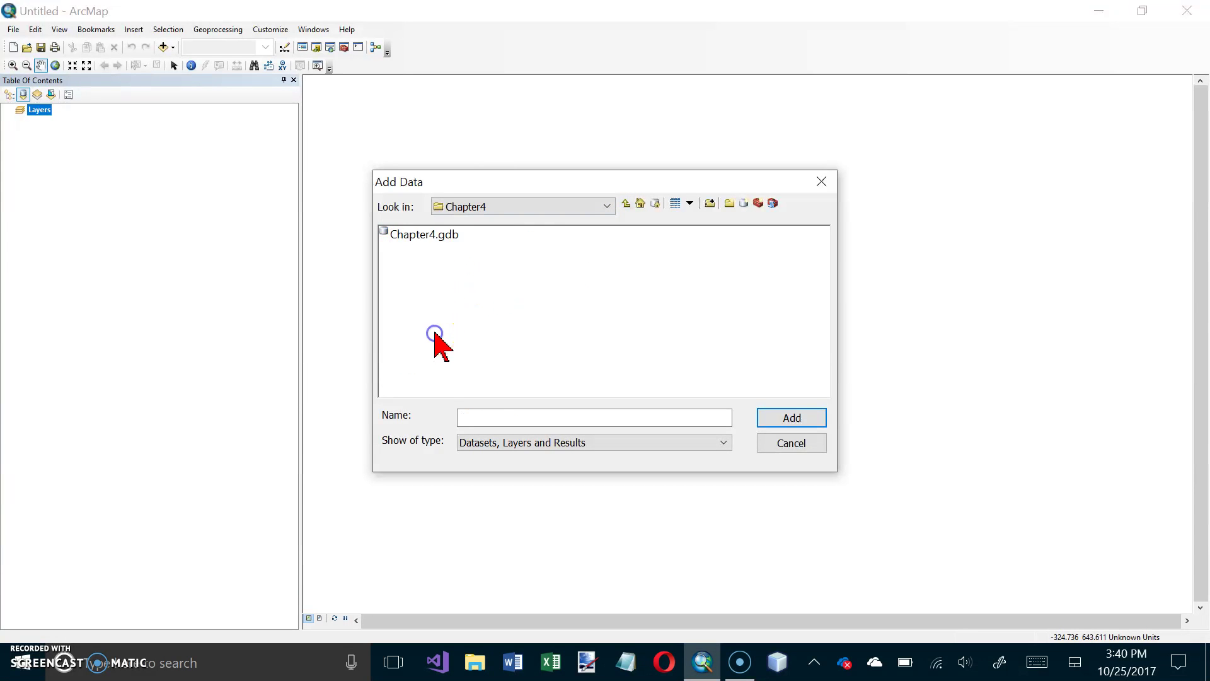
{"action": "double_click", "coordinate": [444, 236]}
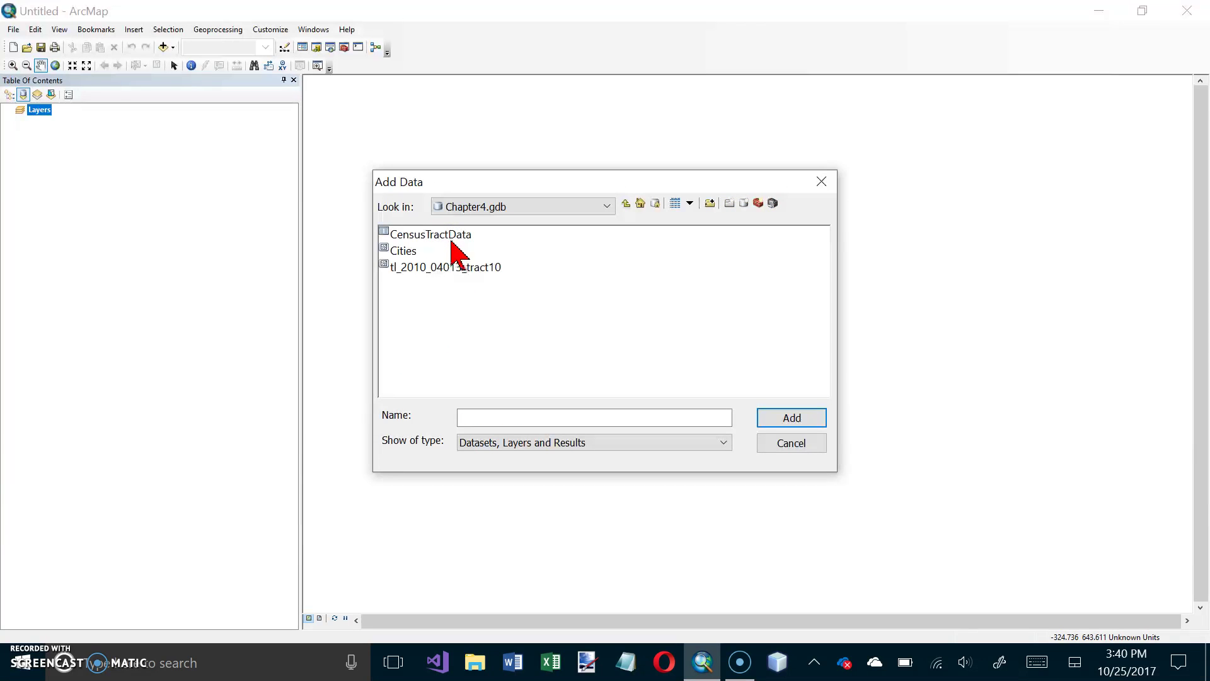
{"action": "left_click", "coordinate": [445, 236]}
{"action": "left_click", "coordinate": [460, 268], "text": "shift"}
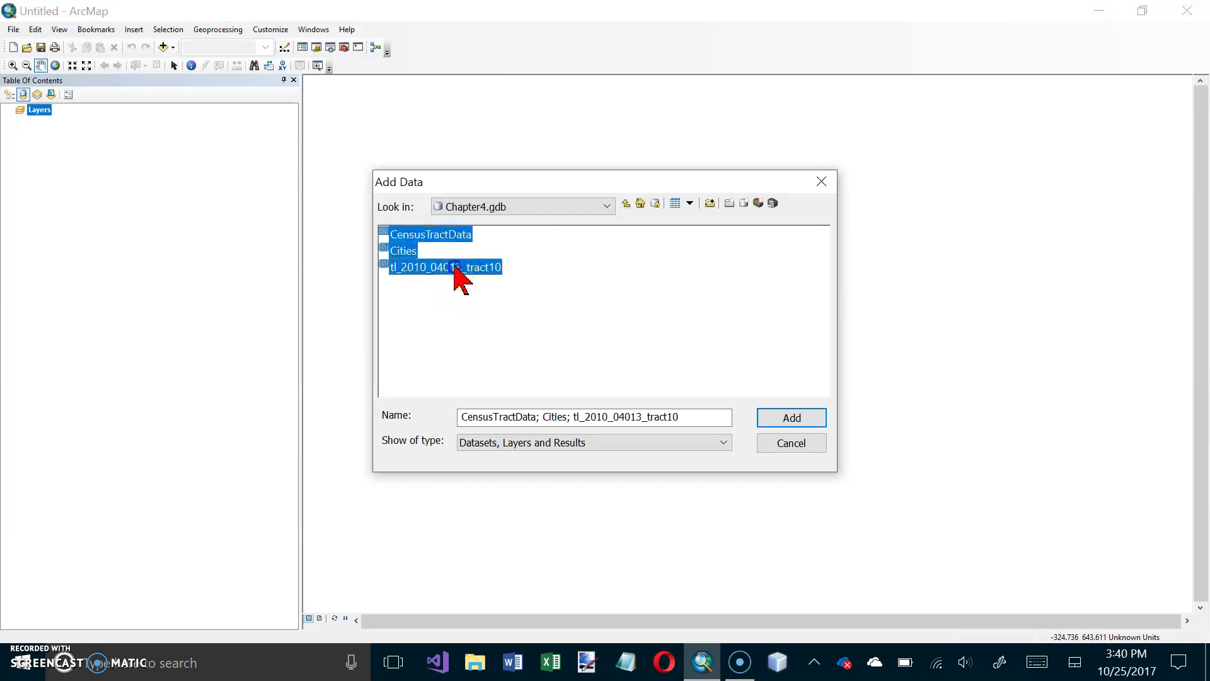
{"action": "left_click", "coordinate": [782, 419]}
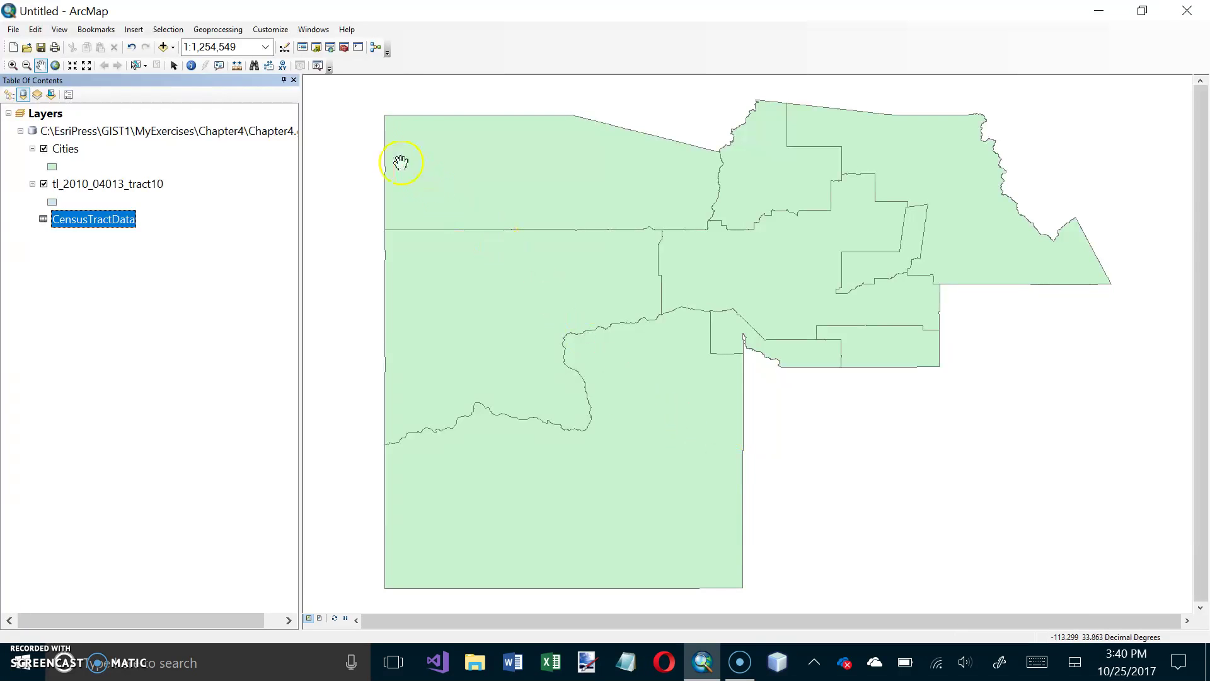
Confirm Map Document Properties with 'Store relative pathnames to data sources' checked
{"action": "left_click", "coordinate": [14, 30]}
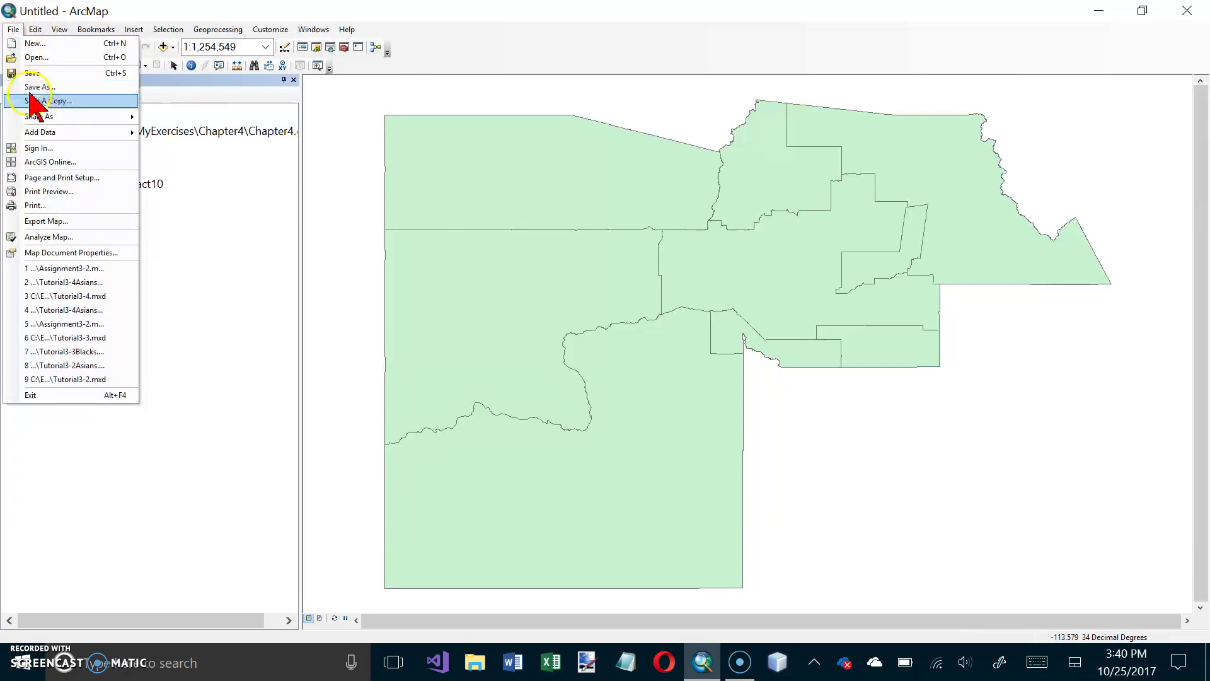
{"action": "left_click", "coordinate": [38, 180]}
{"action": "left_click", "coordinate": [47, 253]}
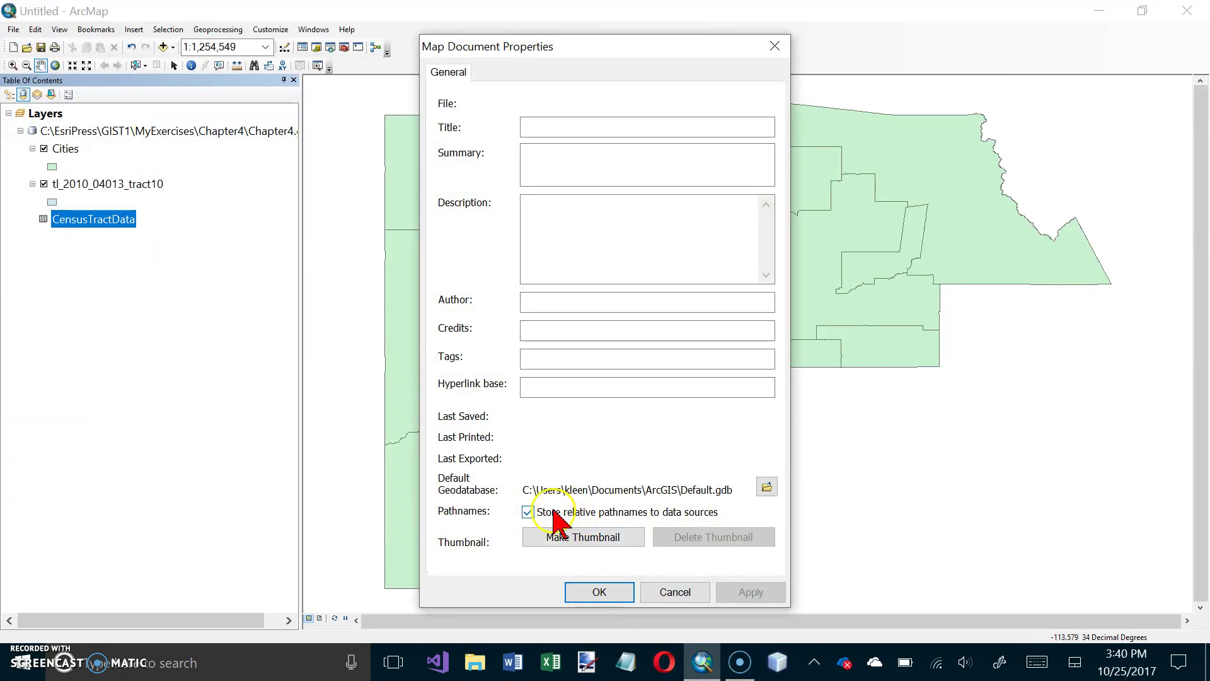
{"action": "left_click", "coordinate": [611, 591]}
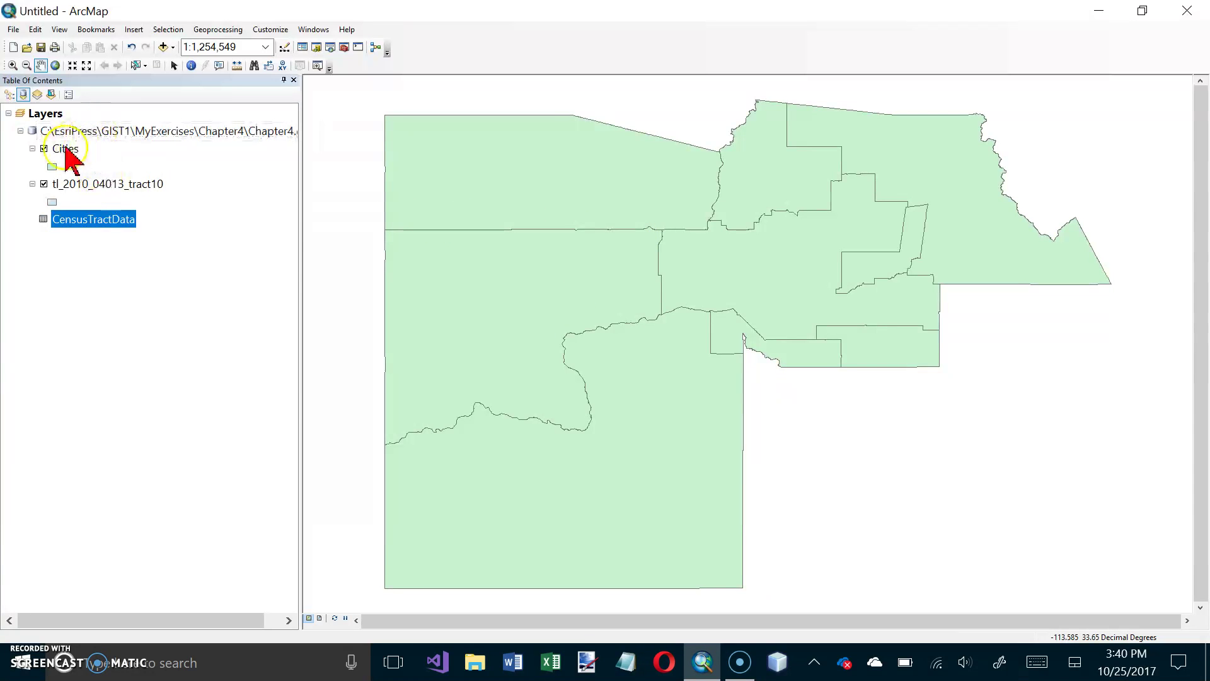
Under List By Drawing Order, move Cities below tl_2010_04013_tract10
{"action": "left_click_drag", "start_coordinate": [65, 150], "coordinate": [59, 169]}
{"action": "left_click_drag", "start_coordinate": [49, 219], "coordinate": [69, 178]}
{"action": "left_click", "coordinate": [75, 182]}
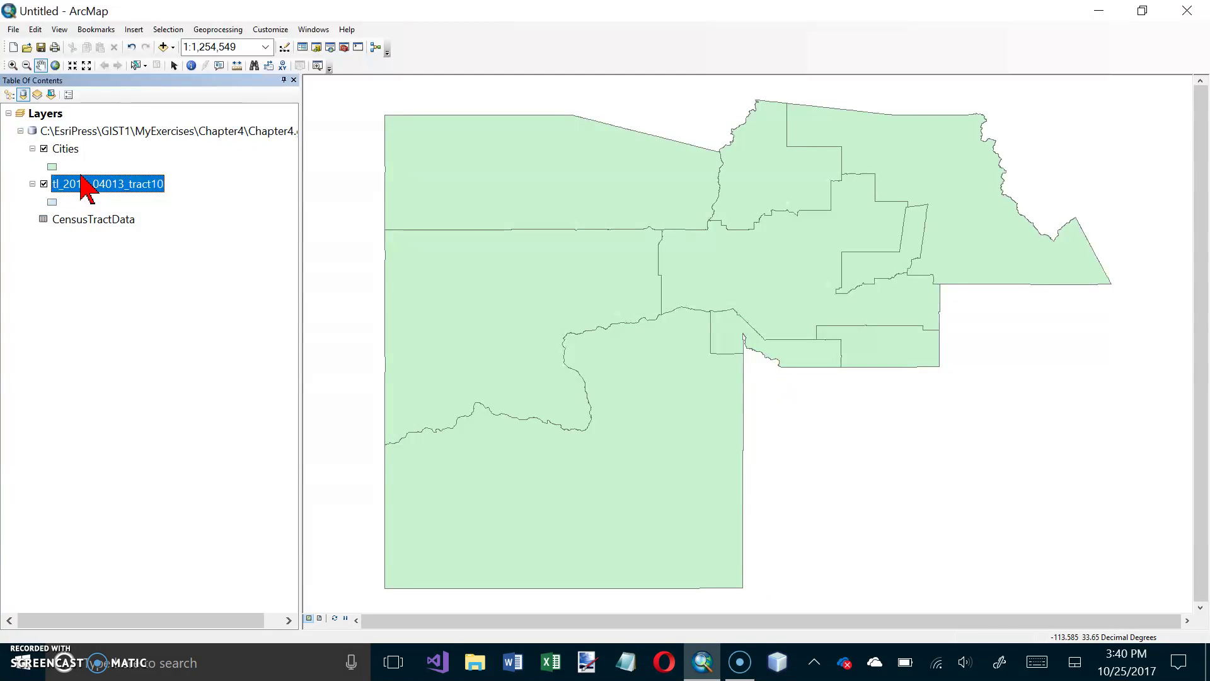
{"action": "left_click", "coordinate": [72, 183]}
{"action": "left_click", "coordinate": [10, 95]}
{"action": "left_click", "coordinate": [59, 167]}
{"action": "left_click_drag", "start_coordinate": [54, 132], "coordinate": [50, 179]}
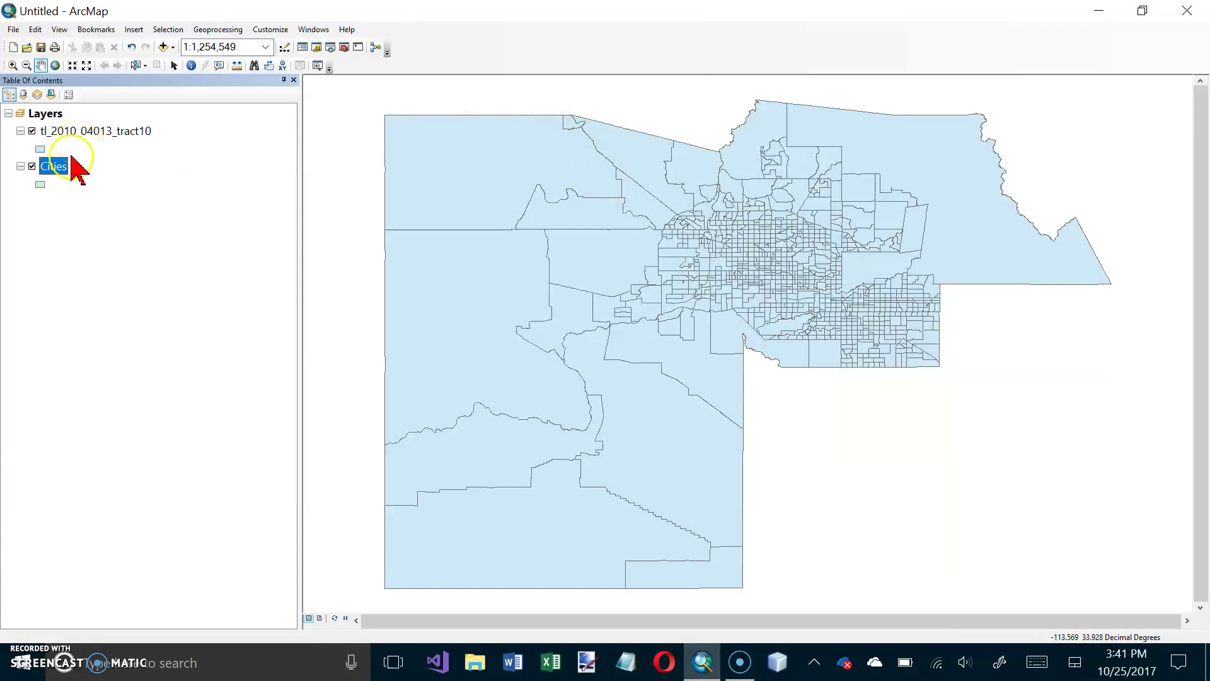
Move Cities beneath the tract layer and give it a hollow symbol with a black, width-2 outline
{"action": "left_click_drag", "start_coordinate": [63, 169], "coordinate": [44, 185]}
{"action": "left_click", "coordinate": [43, 185]}
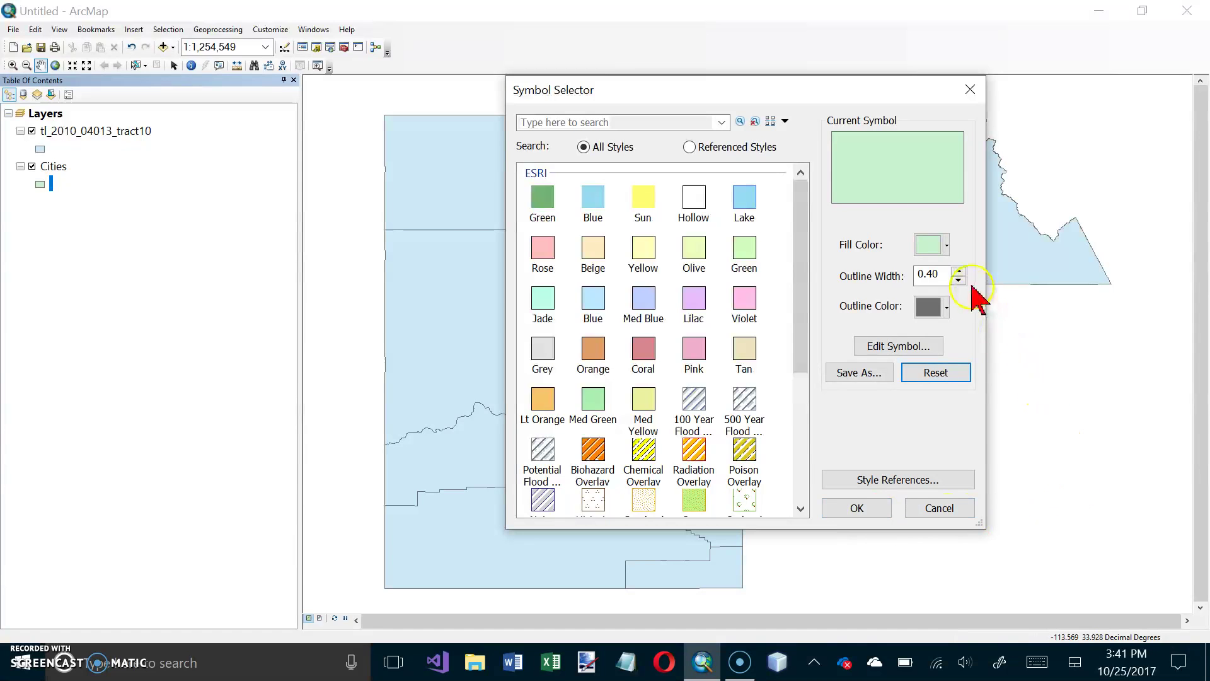
{"action": "left_click", "coordinate": [959, 270]}
{"action": "left_click", "coordinate": [959, 270]}
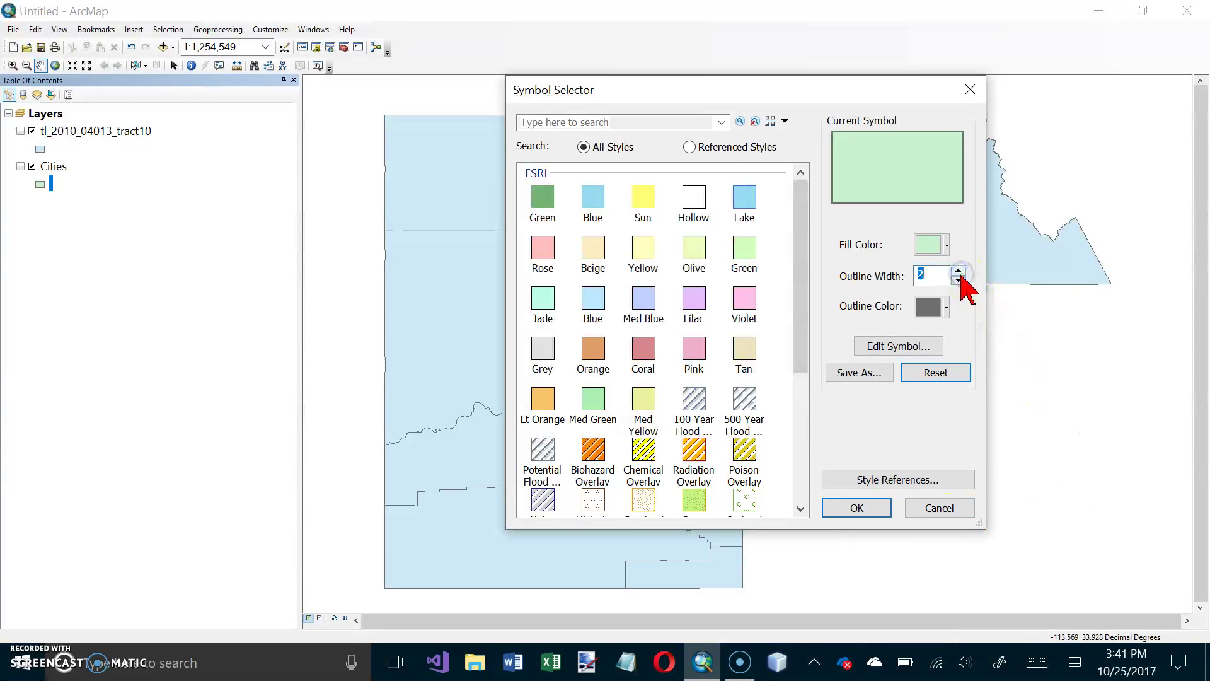
{"action": "left_click", "coordinate": [946, 307]}
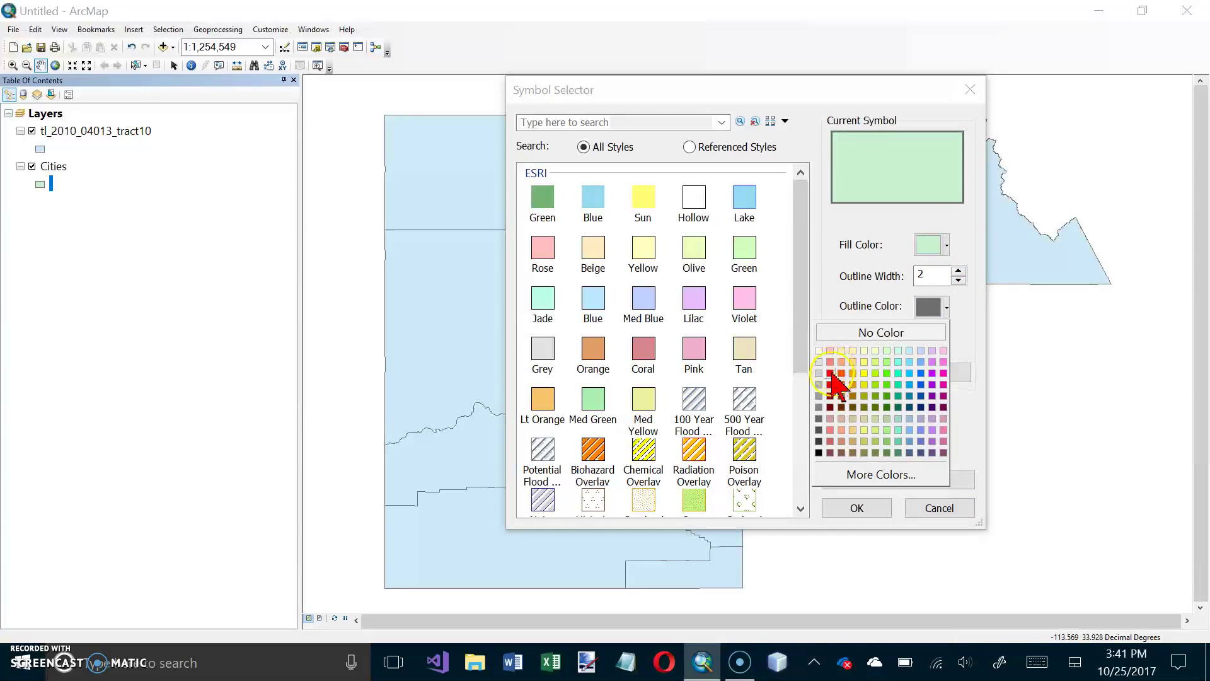
{"action": "left_click", "coordinate": [820, 452]}
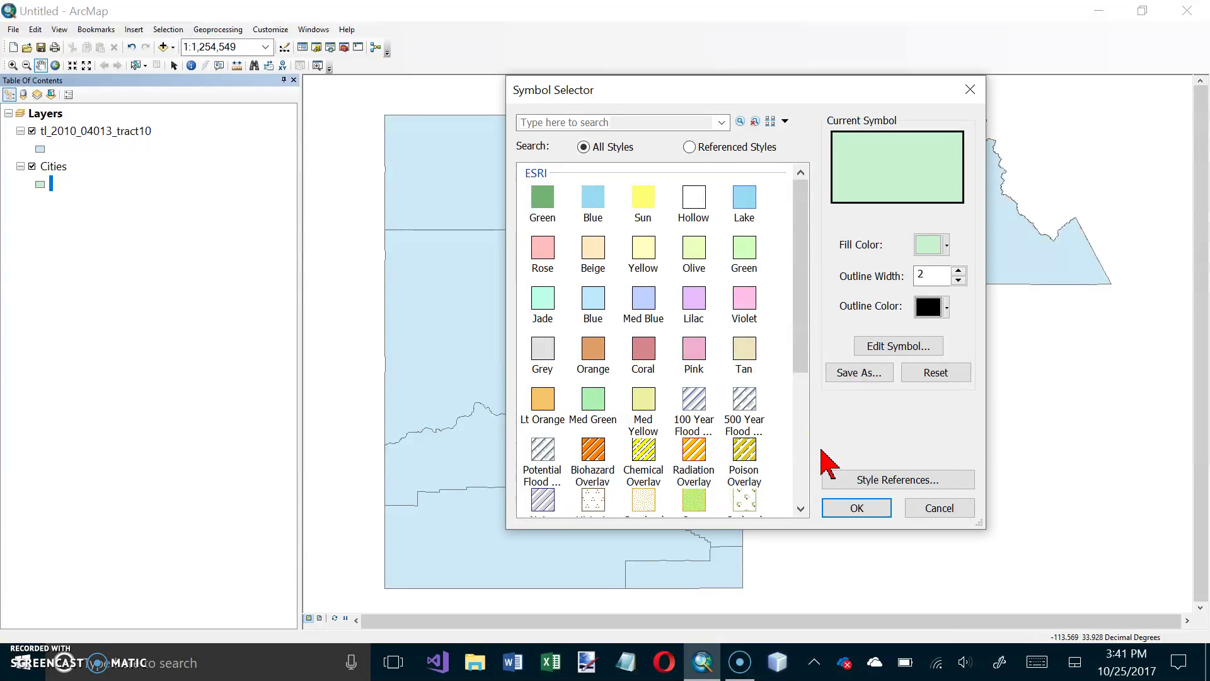
{"action": "left_click", "coordinate": [697, 196]}
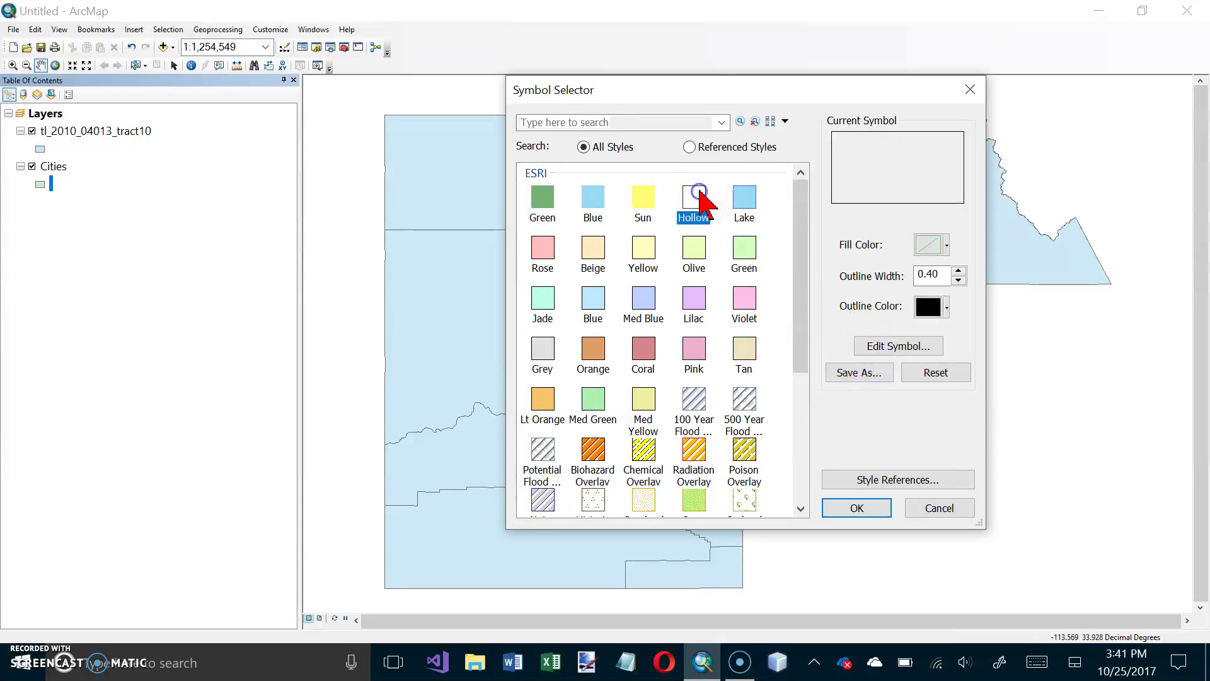
{"action": "left_click", "coordinate": [958, 271]}
{"action": "left_click", "coordinate": [958, 272]}
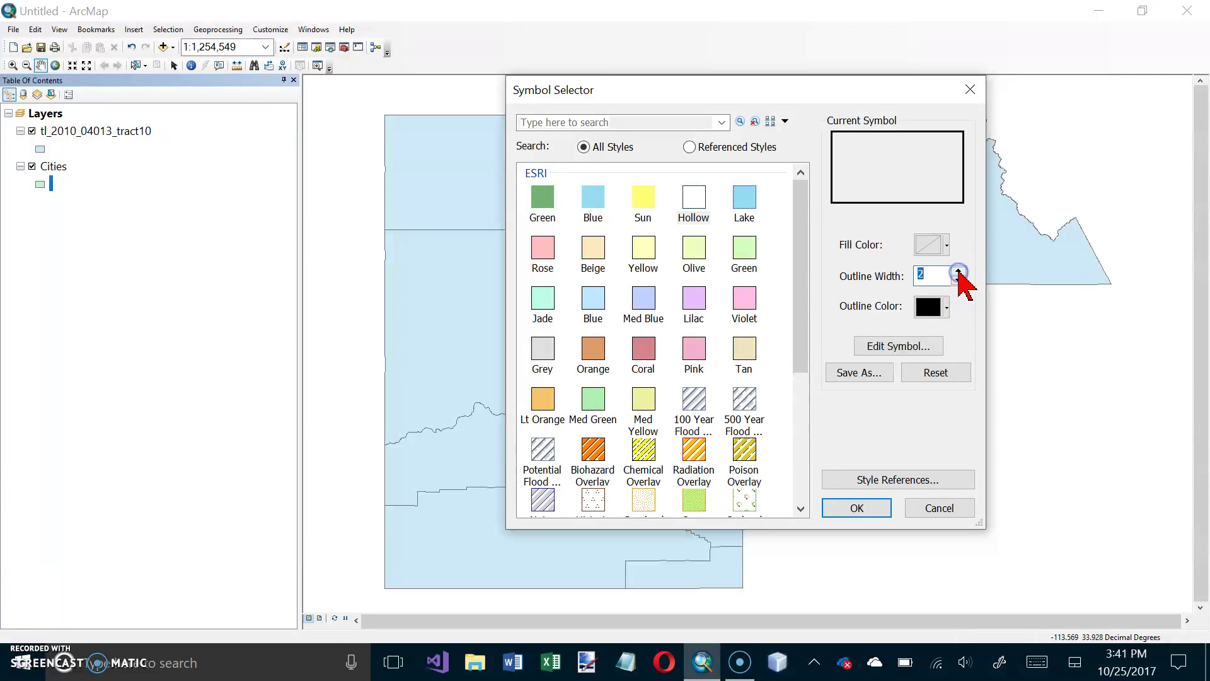
{"action": "left_click", "coordinate": [857, 508]}
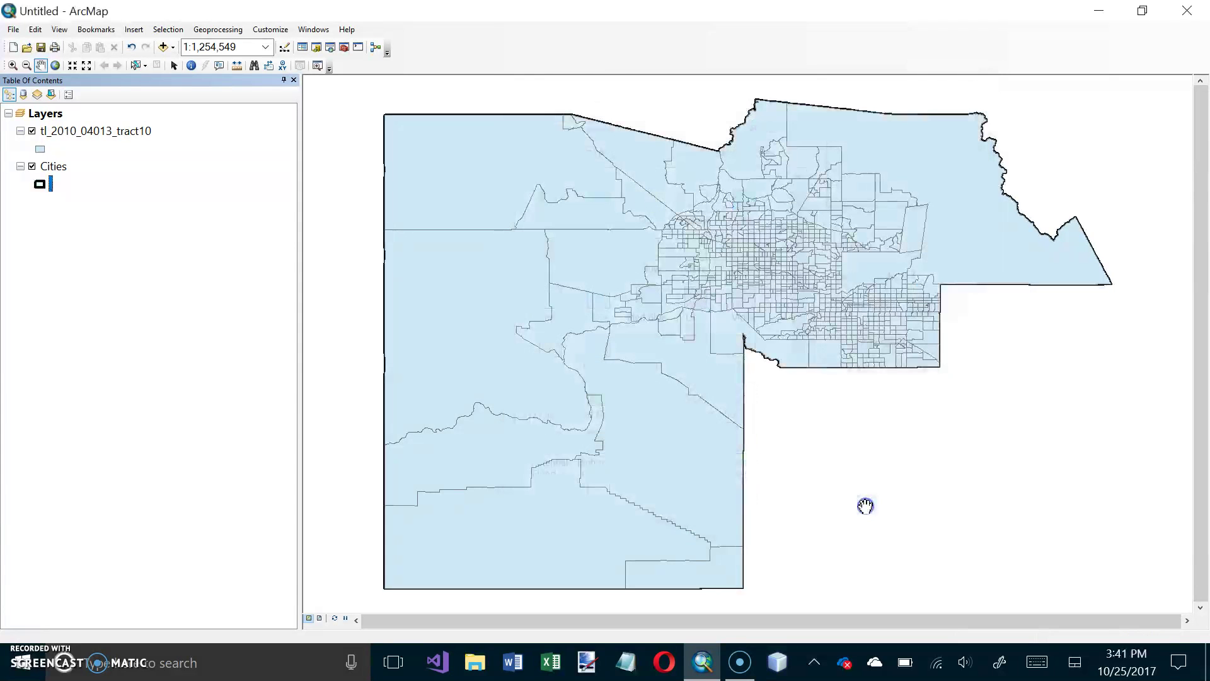
Rename the tl_2010_04013_tract10 layer to Tracts
{"action": "double_click", "coordinate": [67, 132]}
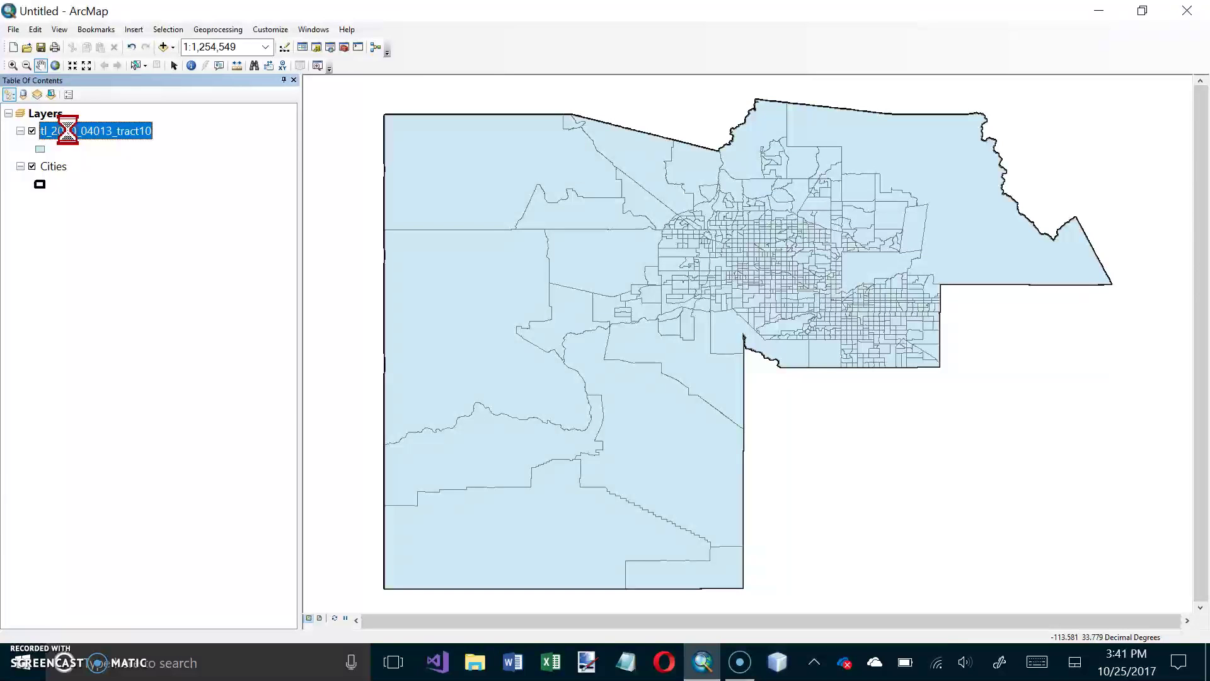
{"action": "right_click", "coordinate": [67, 132]}
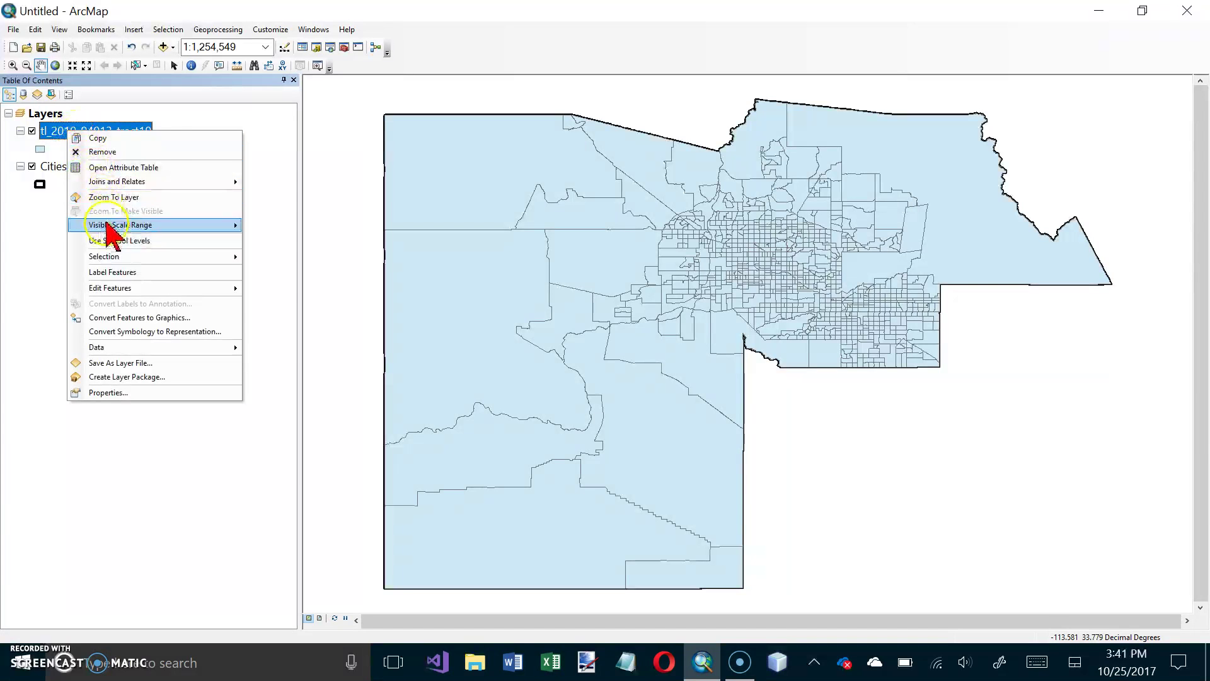
{"action": "mouse_move", "coordinate": [111, 259]}
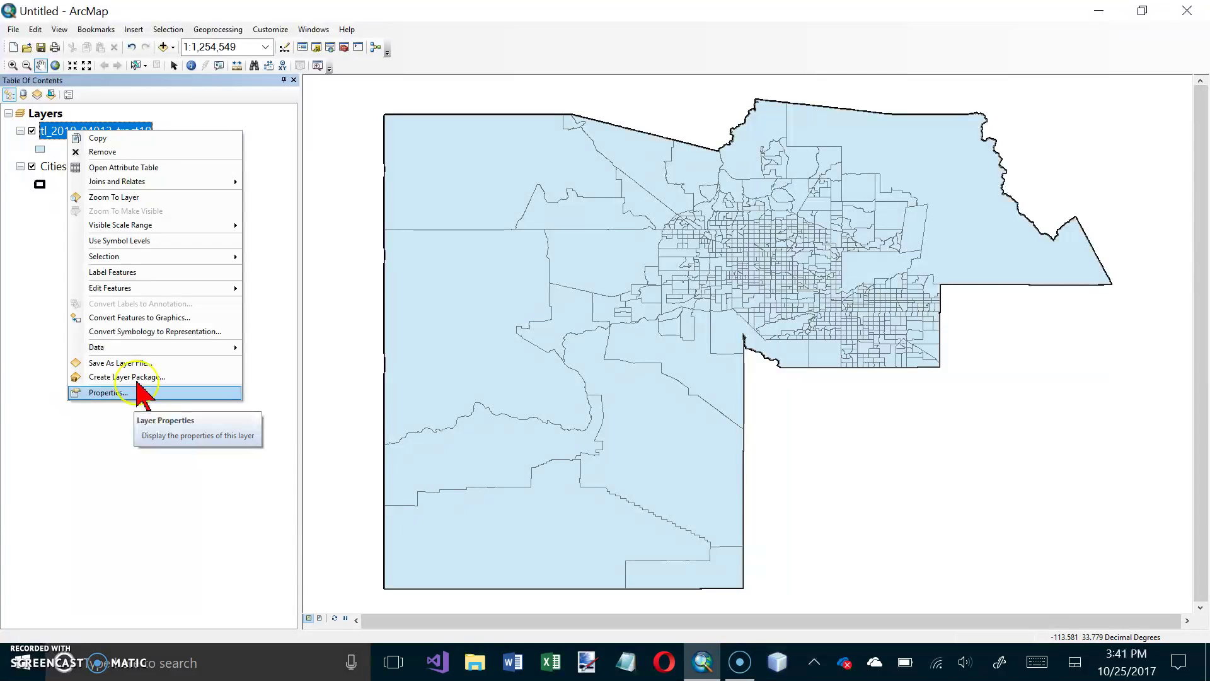
{"action": "left_click", "coordinate": [48, 131]}
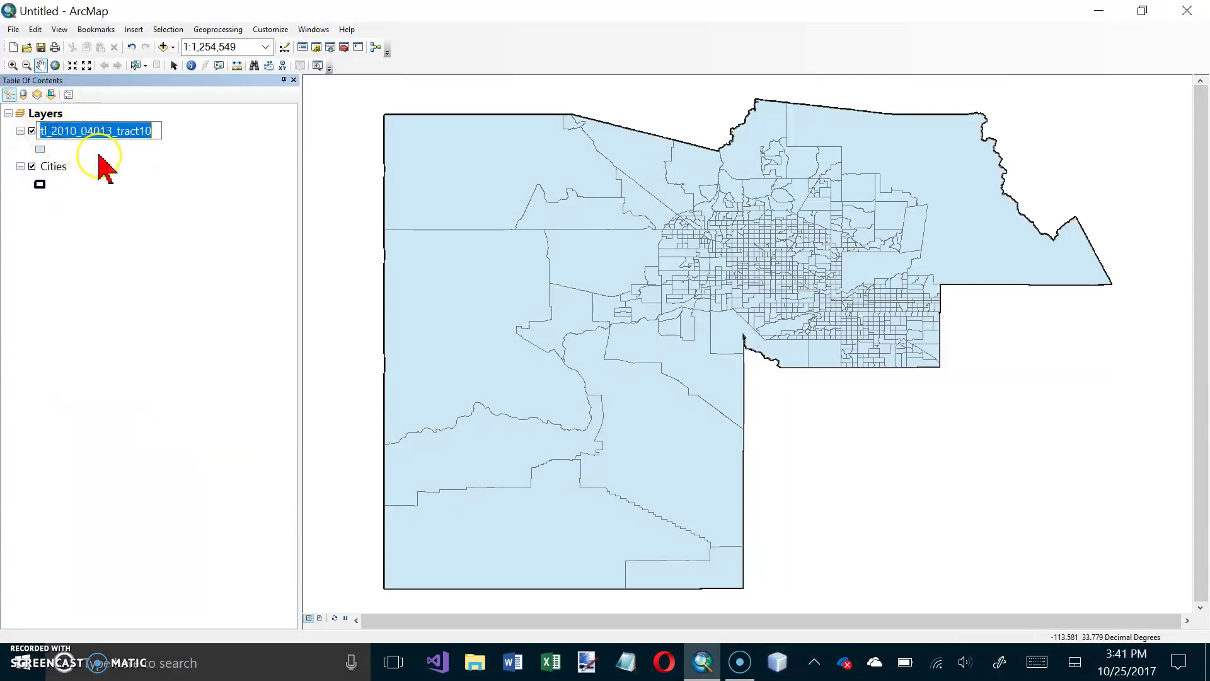
{"action": "type", "text": "Tracts"}
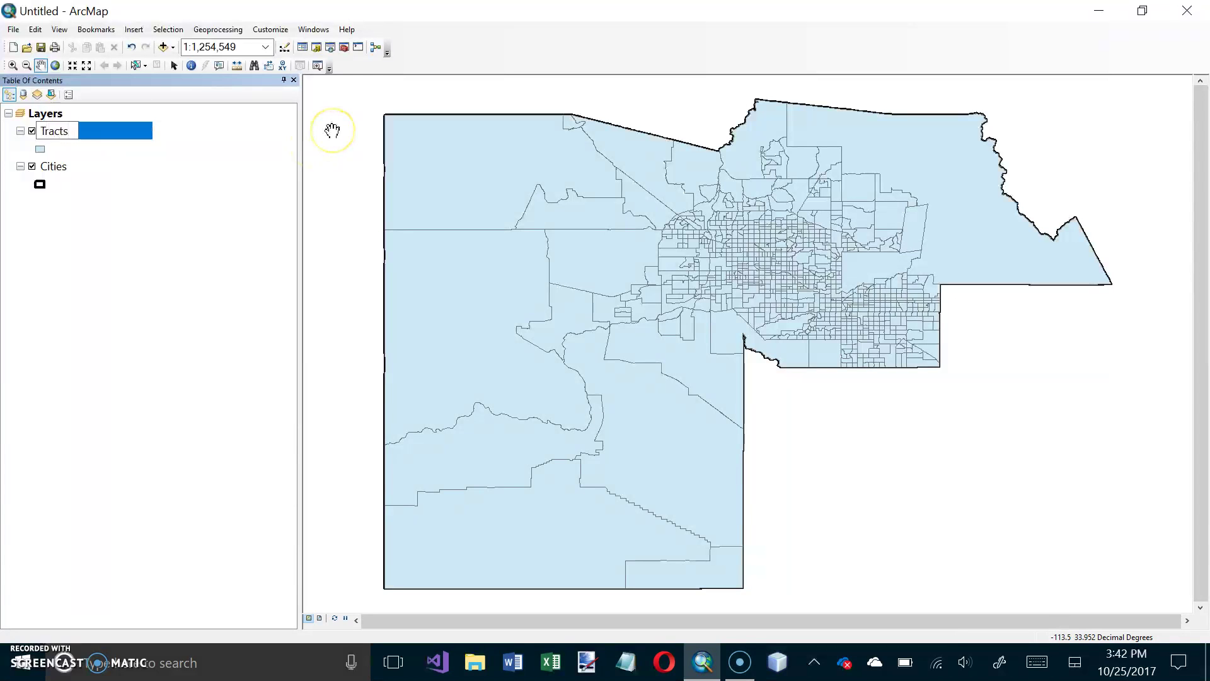
{"action": "key", "text": "Return"}
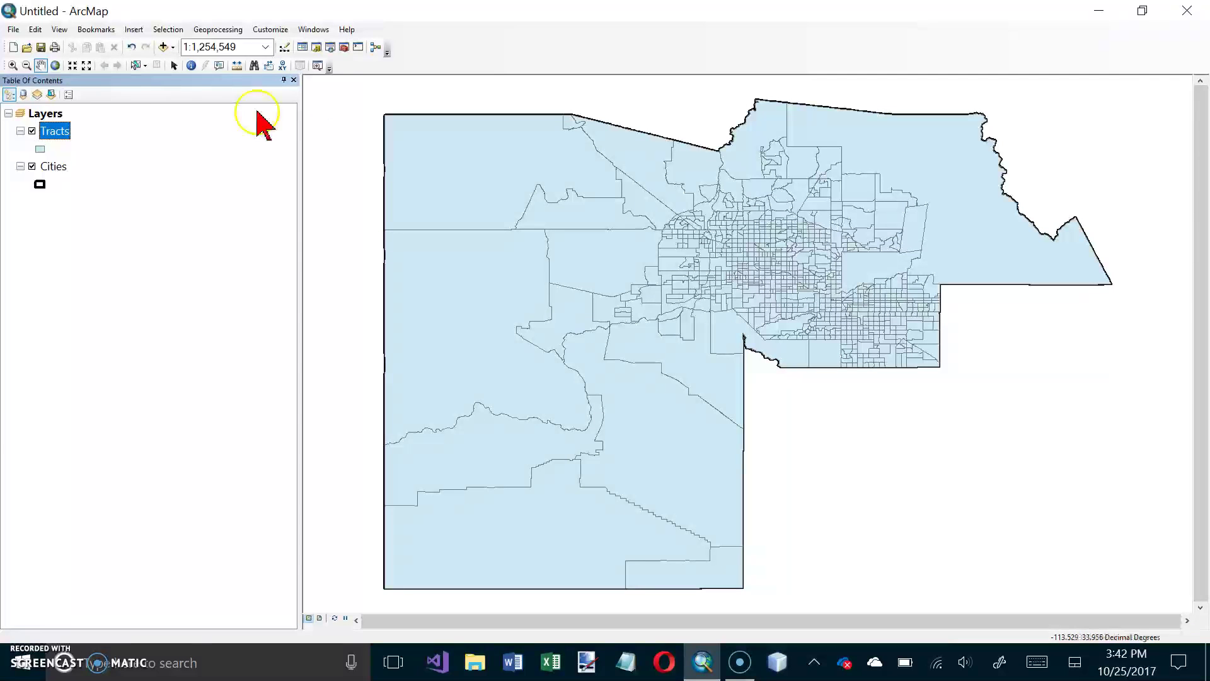
Draw Tracts as a hollow symbol with a width-1 Cretan Blue outline
{"action": "left_click", "coordinate": [40, 150]}
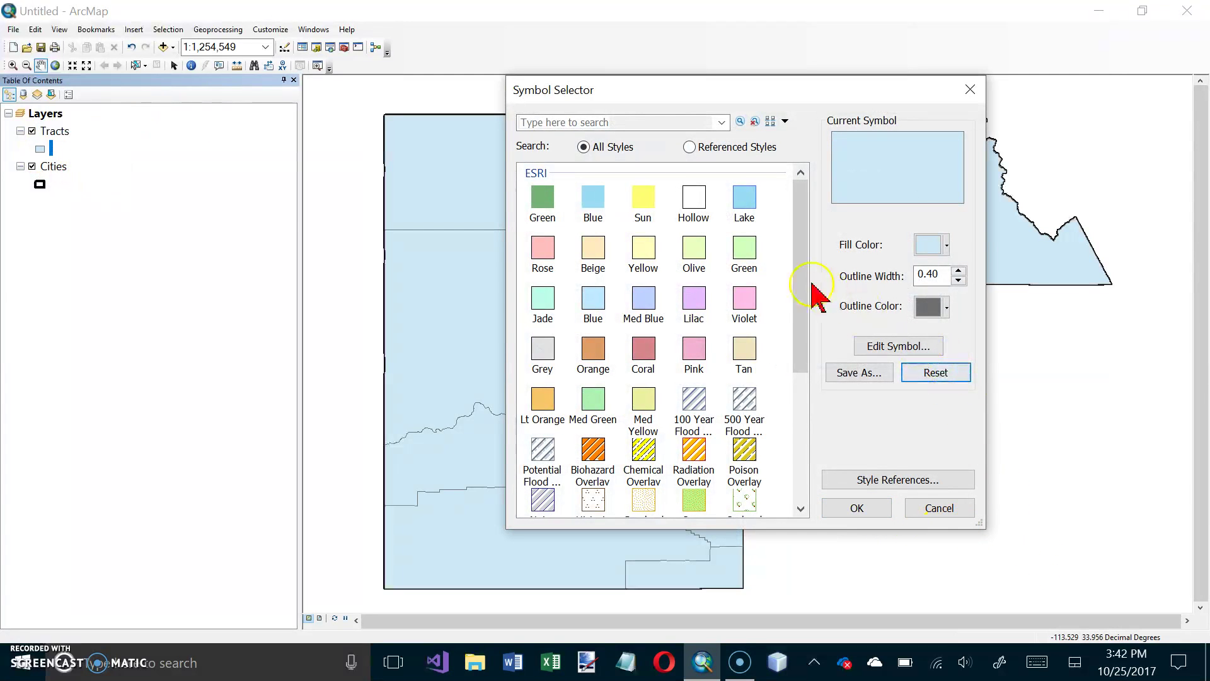
{"action": "left_click", "coordinate": [695, 198]}
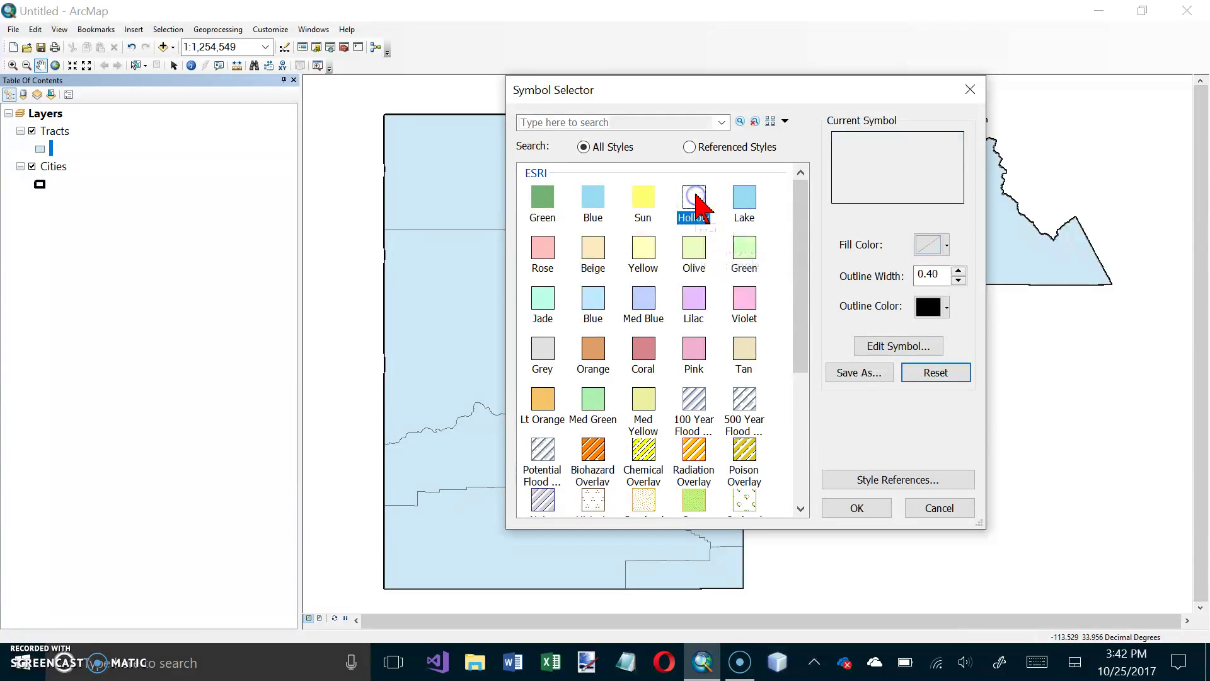
{"action": "left_click", "coordinate": [958, 270]}
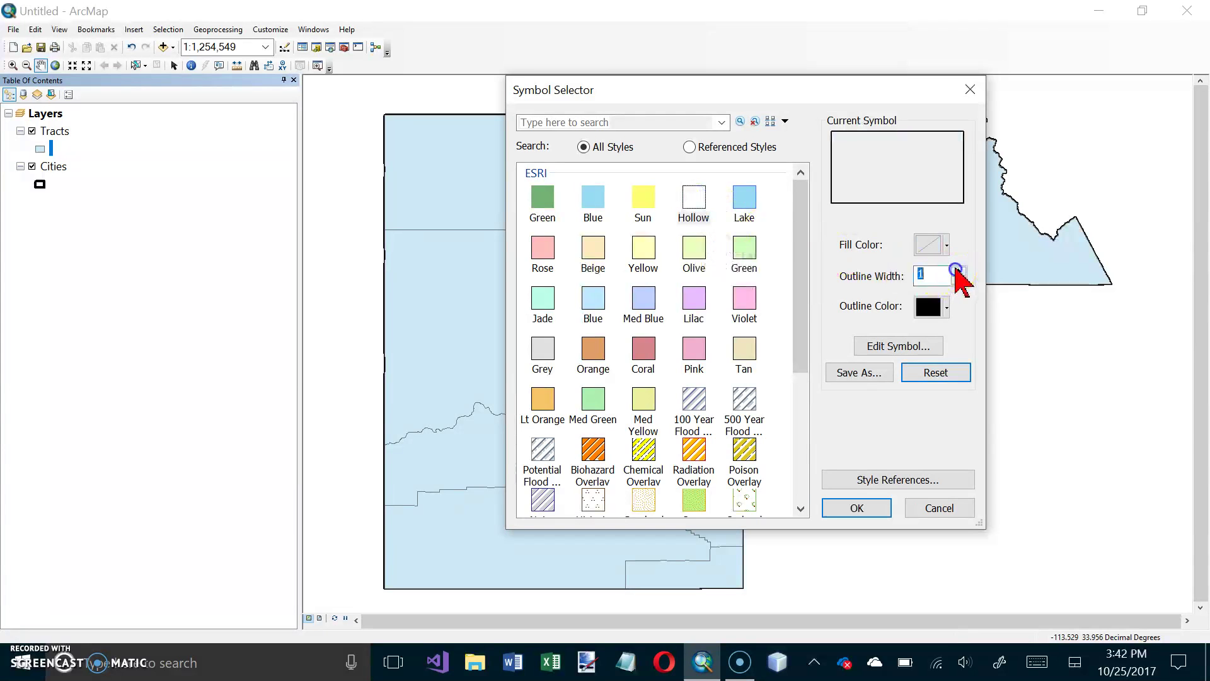
{"action": "left_click", "coordinate": [946, 307]}
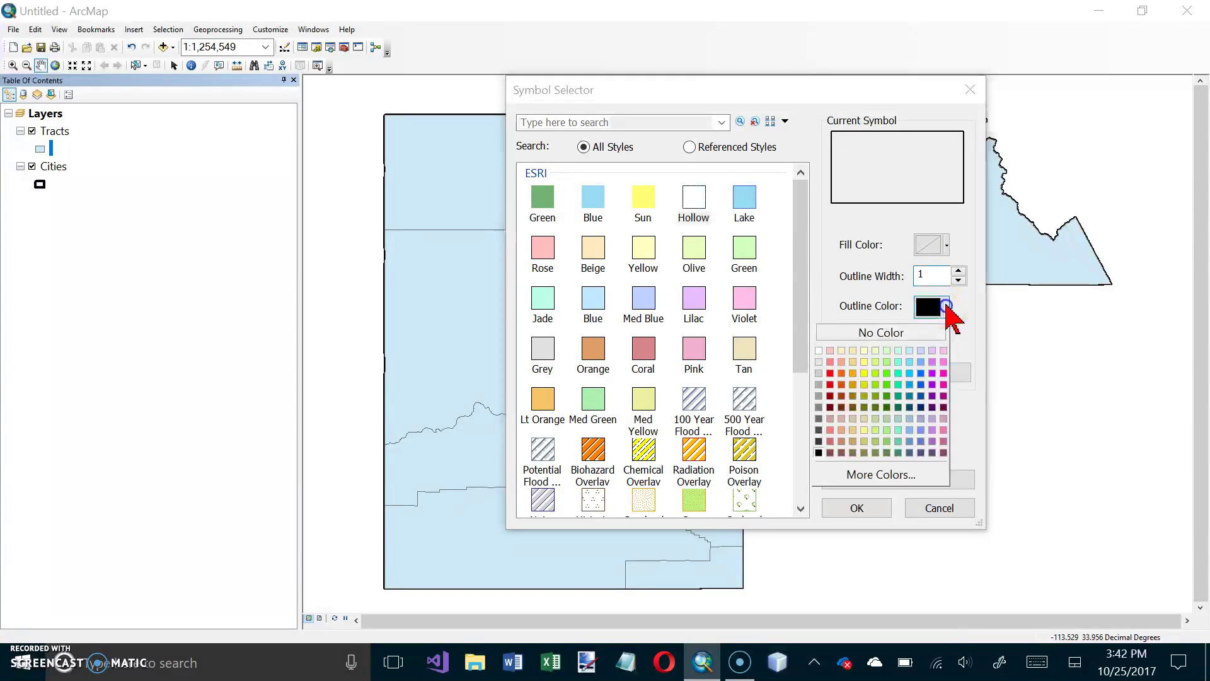
{"action": "left_click", "coordinate": [922, 373]}
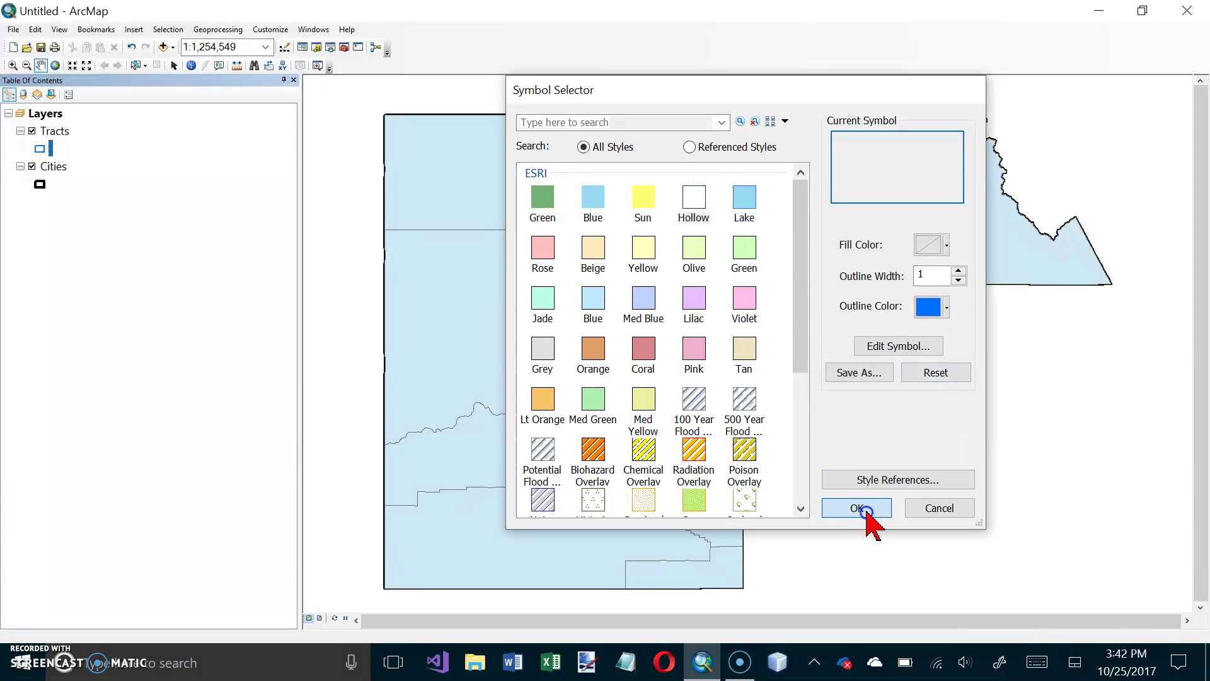
{"action": "left_click", "coordinate": [869, 511]}
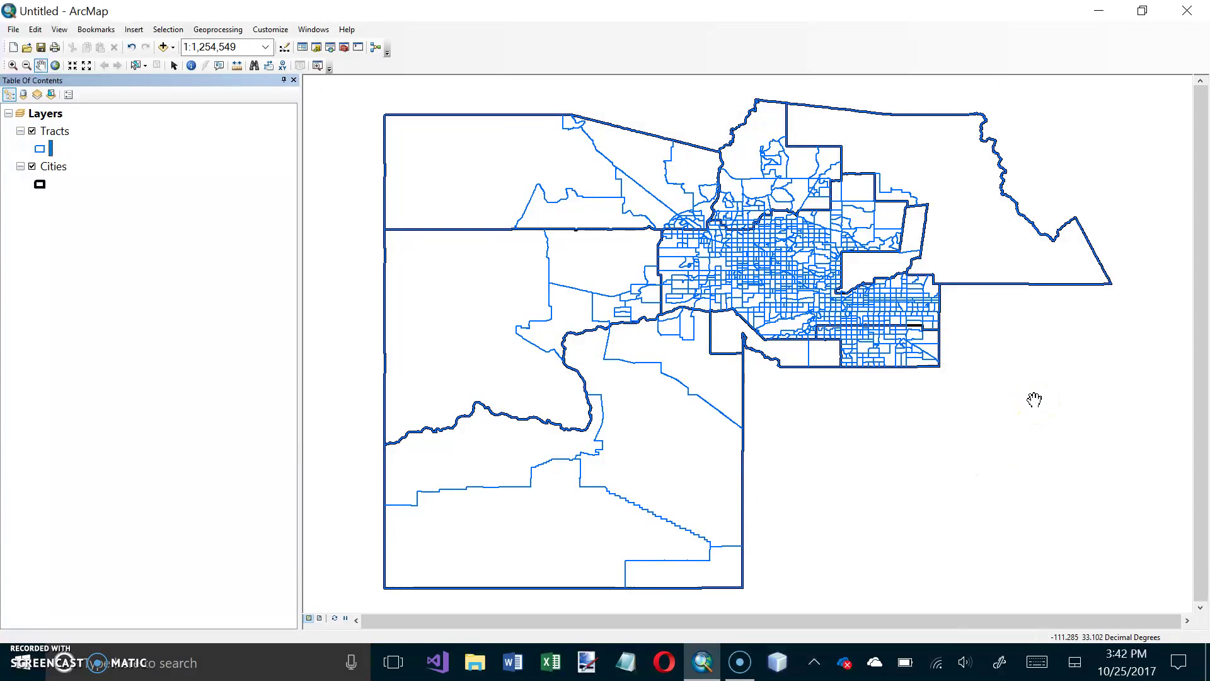
{"action": "left_click", "coordinate": [600, 421]}
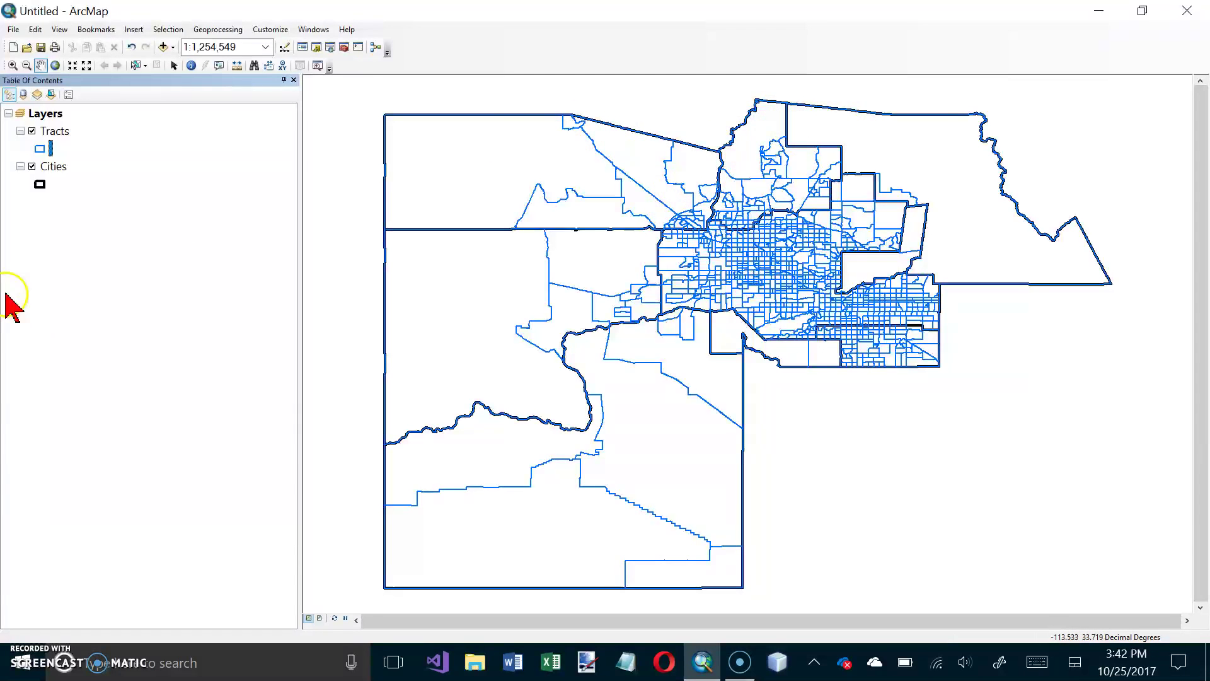
{"action": "left_click", "coordinate": [32, 131]}
{"action": "left_click", "coordinate": [31, 131]}
{"action": "left_click", "coordinate": [32, 132]}
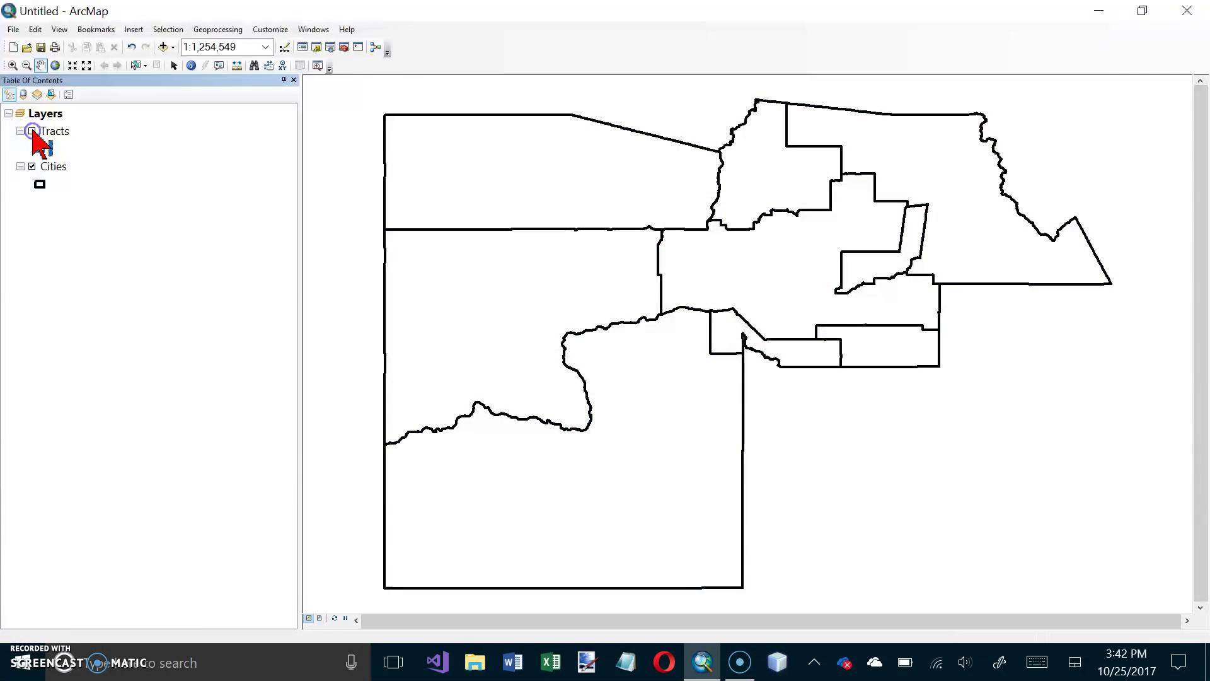
{"action": "left_click", "coordinate": [32, 132]}
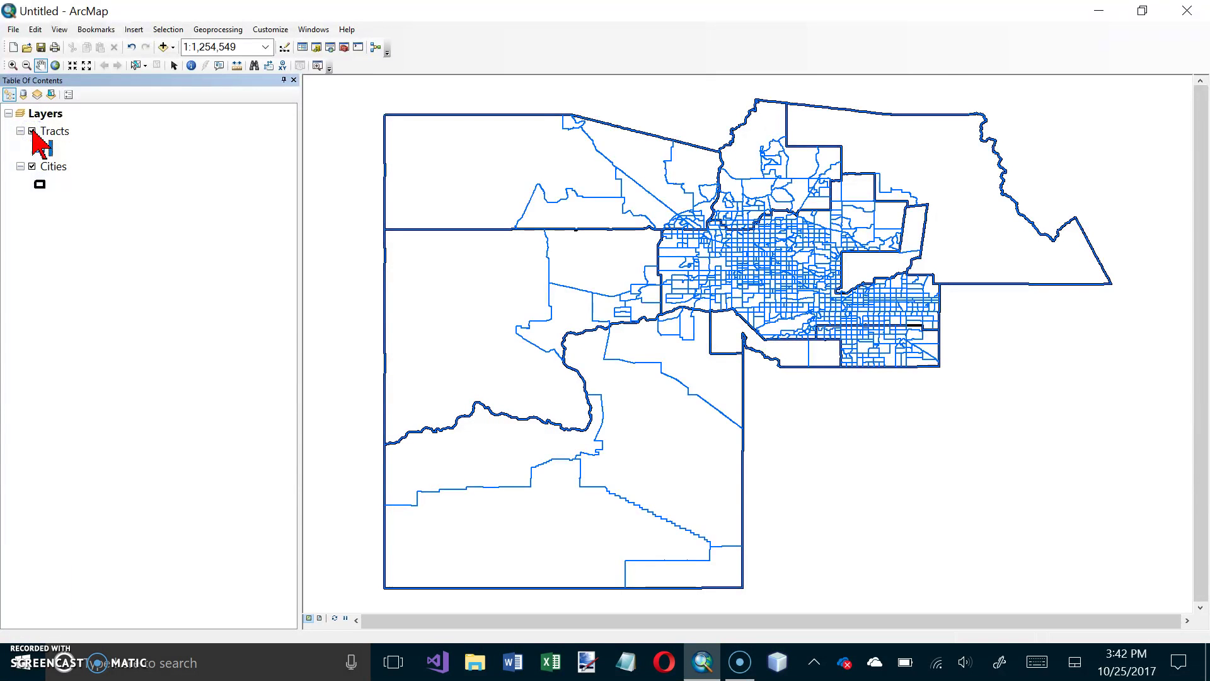